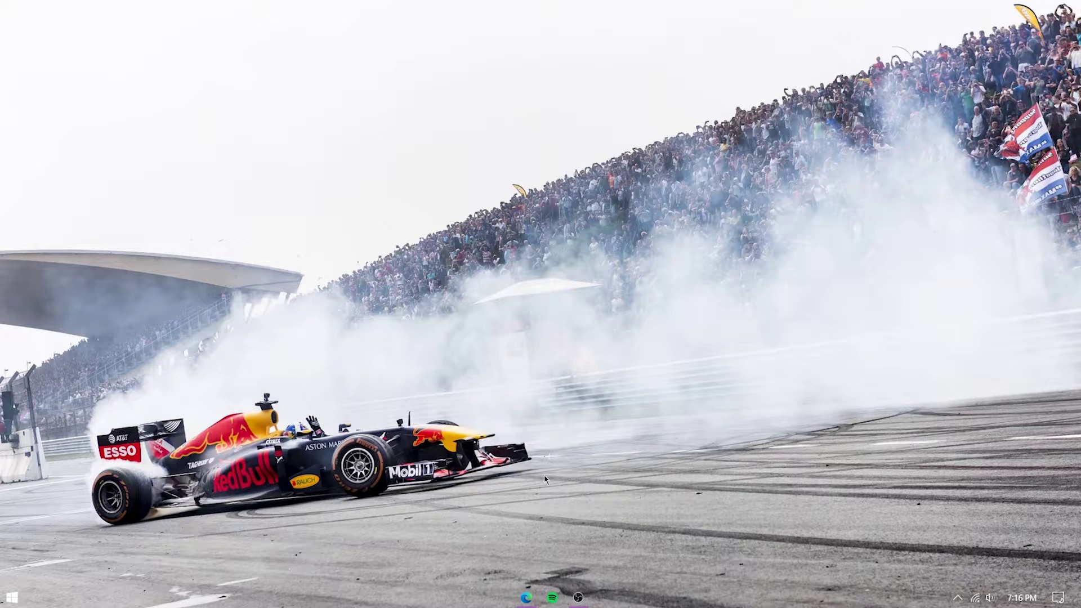
# Switch to the Edge browser, load the PCPartPicker home page and bring up the Build Guides page.
pyautogui.click(526, 597)
pyautogui.click(168, 37)
pyautogui.click(32, 235)
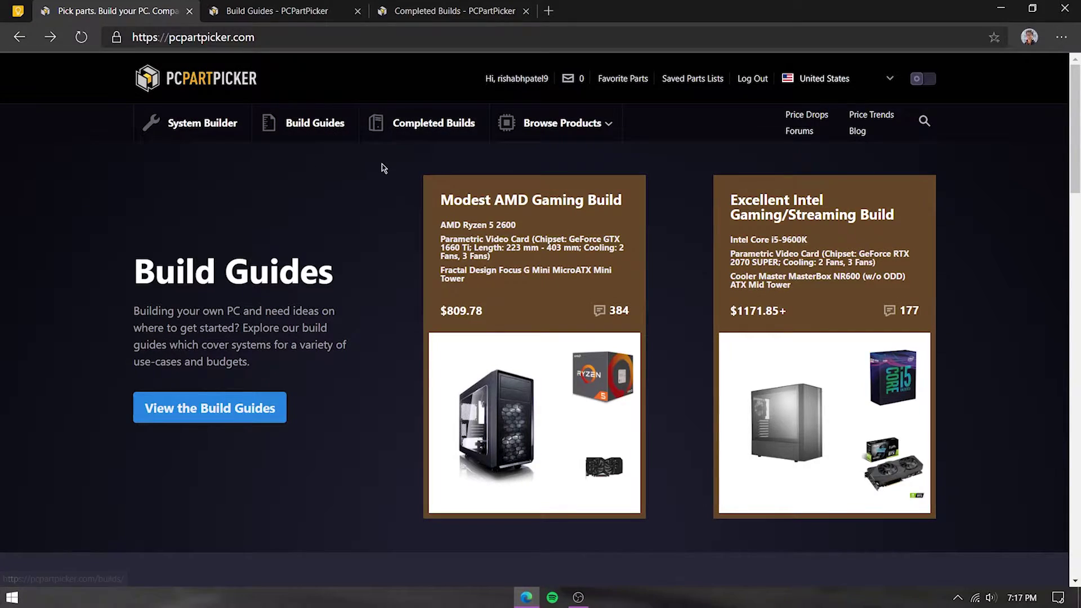
pyautogui.click(252, 13)
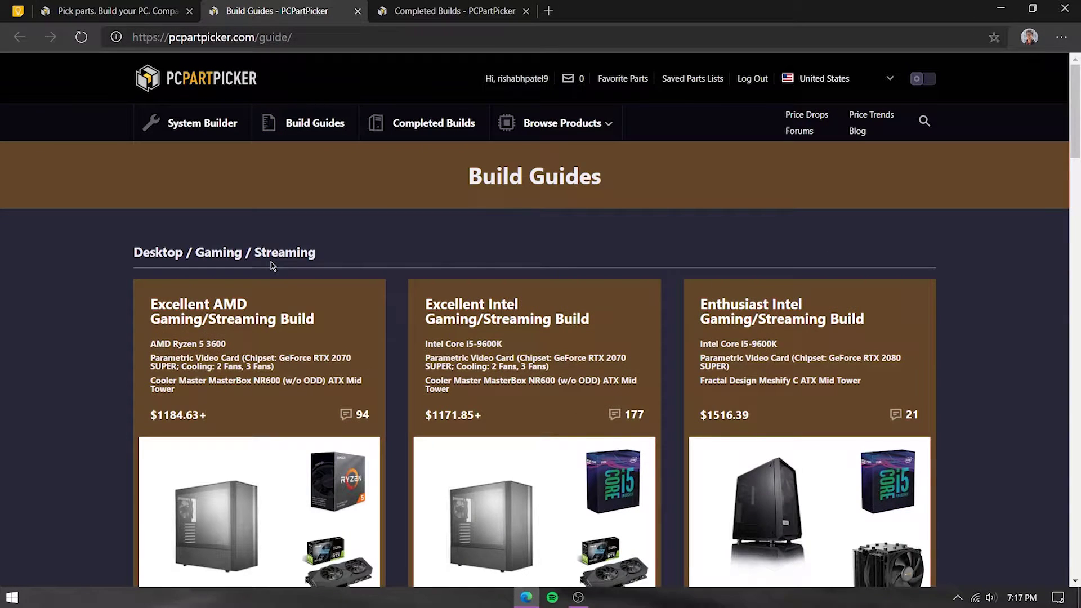
# Examine the builds in the Desktop / Gaming / Streaming section of the Build Guides, comparing their parts and prices.
pyautogui.scroll(-1, 107, 278)
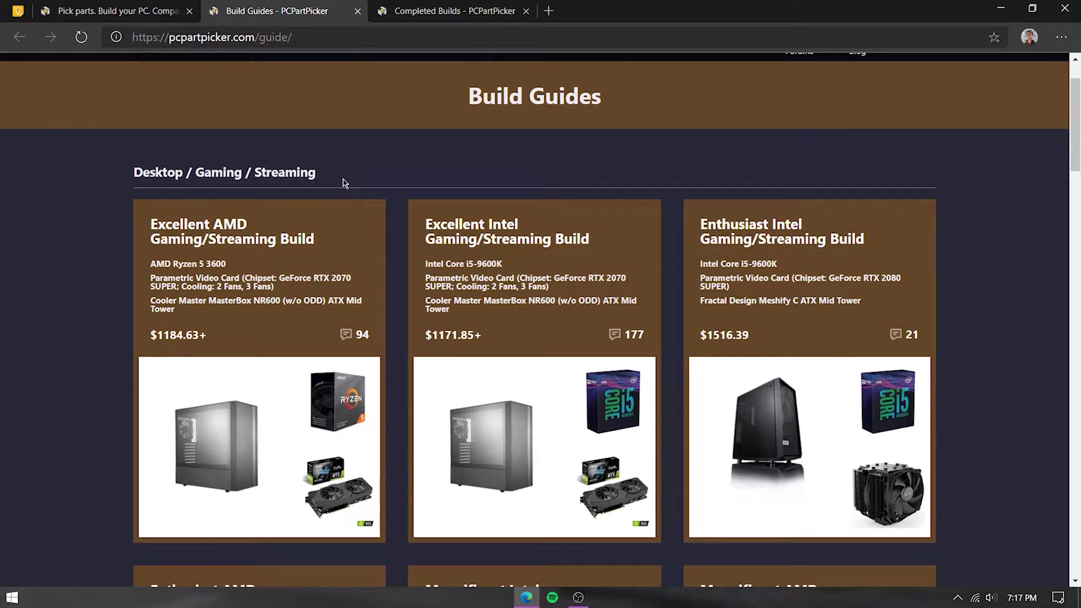
pyautogui.scroll(-2, 418, 274)
pyautogui.scroll(-2, 418, 274)
pyautogui.scroll(-1, 242, 480)
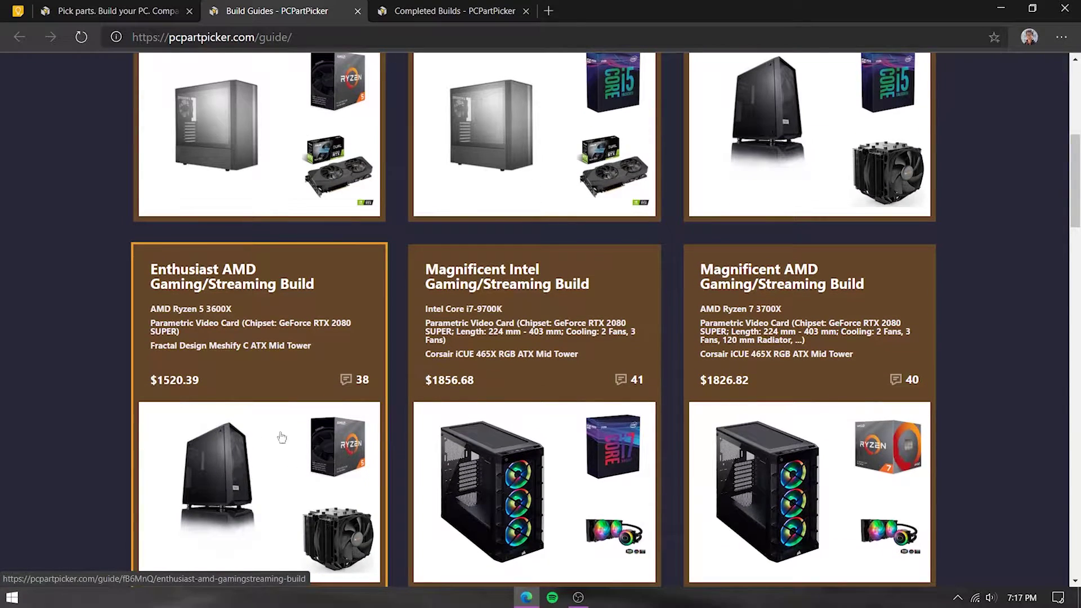
pyautogui.scroll(3, 749, 383)
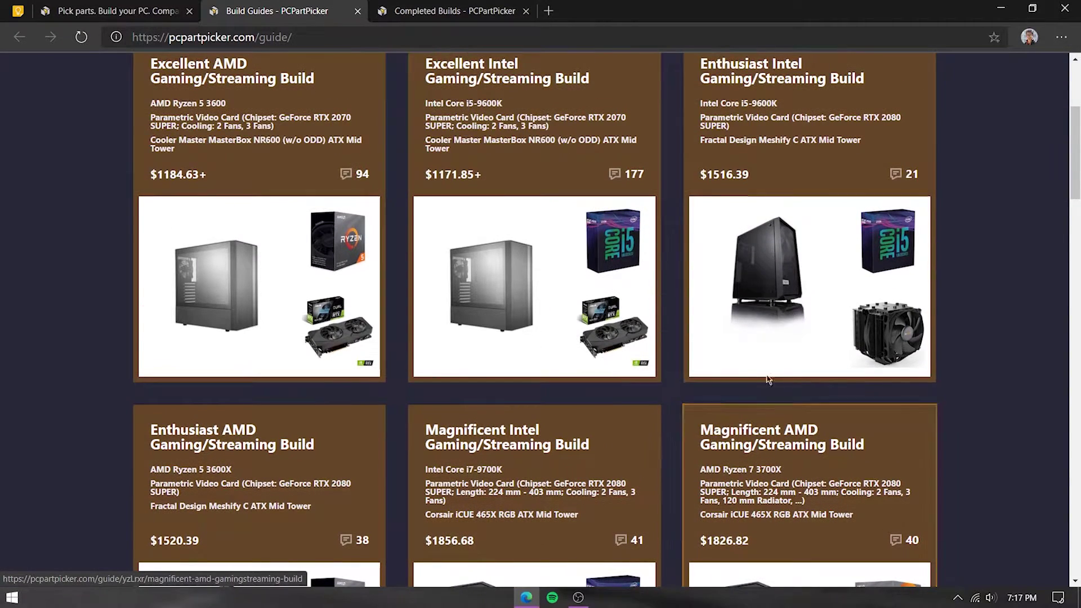
pyautogui.scroll(-3, 809, 299)
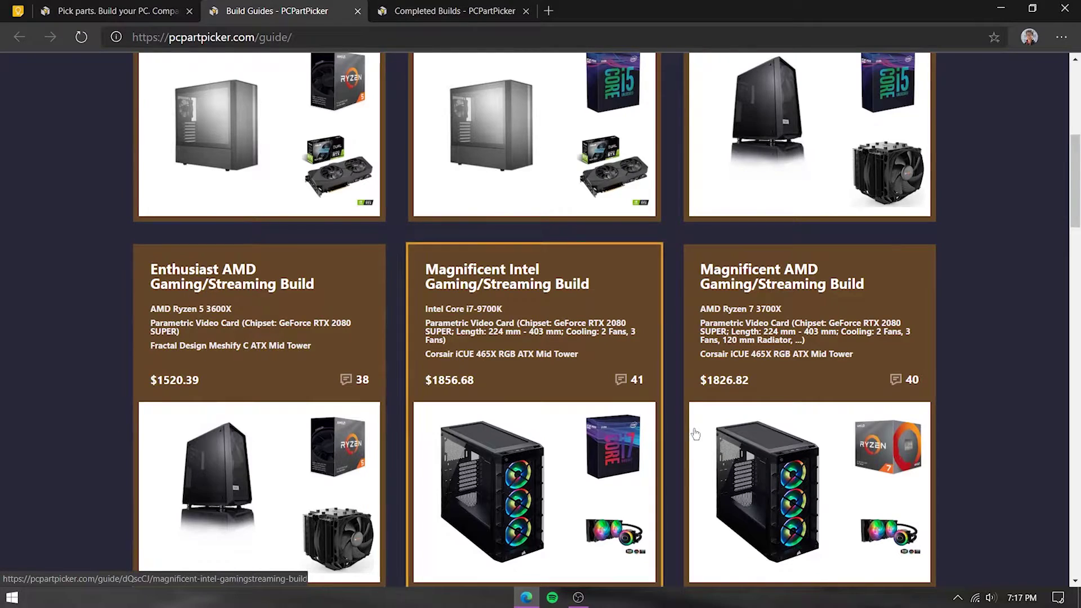
pyautogui.scroll(3, 701, 428)
pyautogui.scroll(3, 701, 428)
pyautogui.scroll(-8, 732, 428)
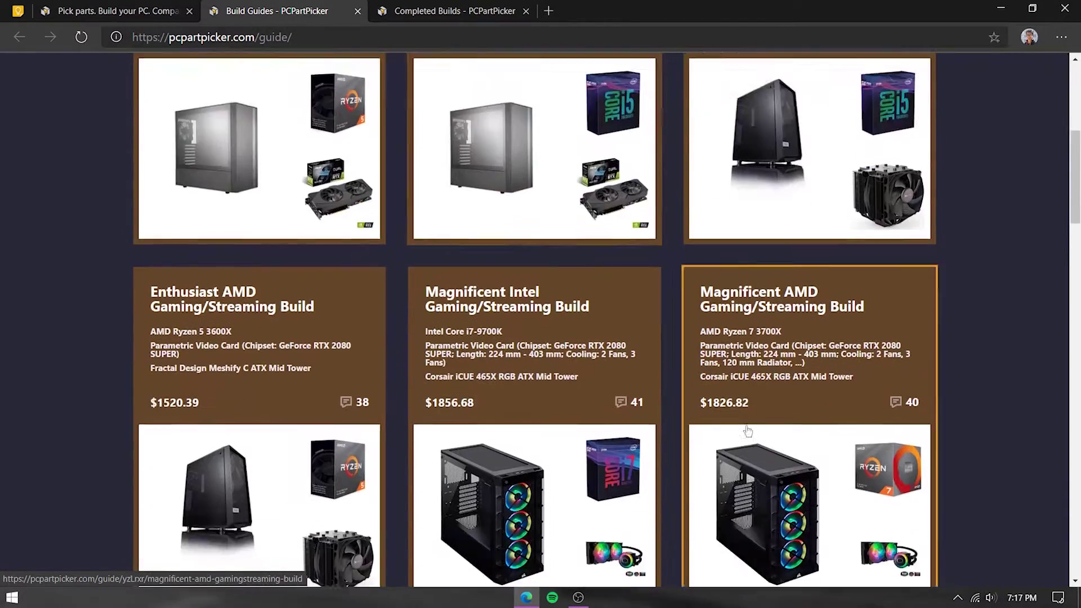
pyautogui.scroll(-3, 681, 422)
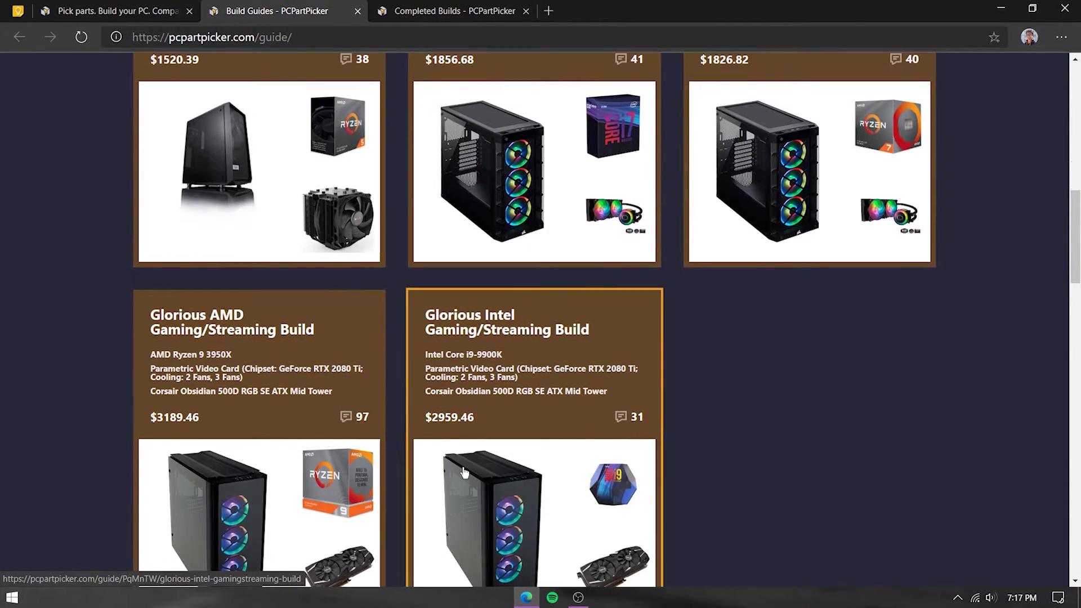
pyautogui.scroll(7, 464, 472)
pyautogui.scroll(4, 465, 471)
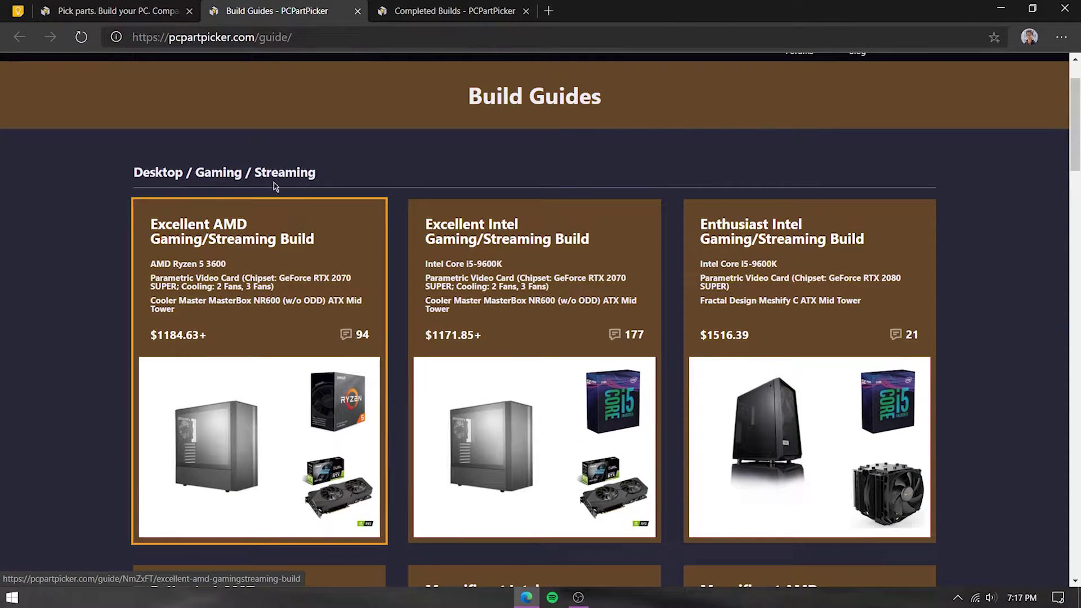
# Look through the Desktop / Gaming builds and the remaining guides down to the end of the page.
pyautogui.scroll(-20, 258, 233)
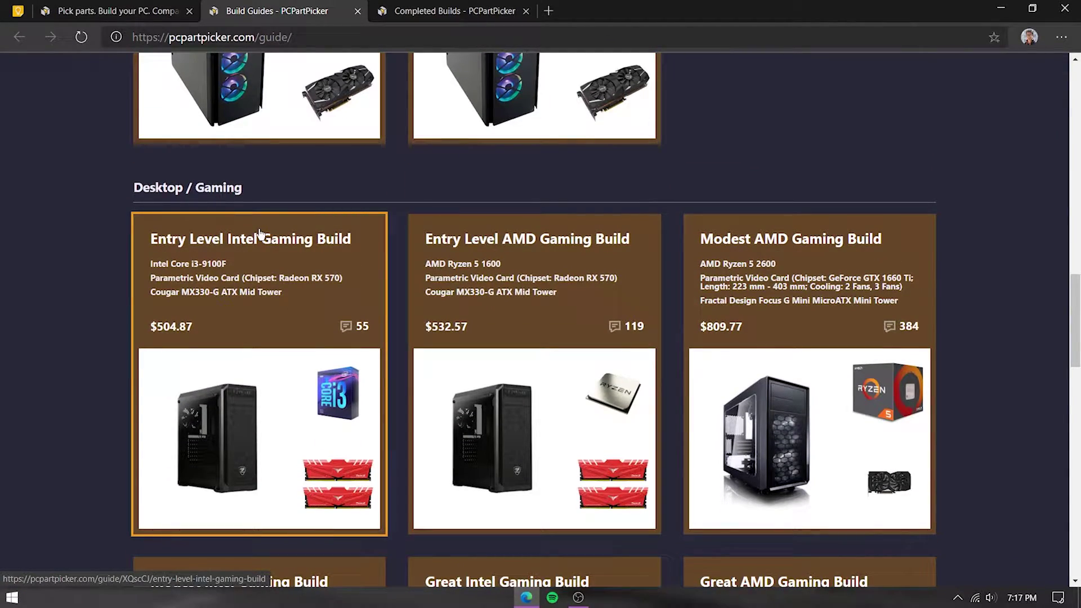
pyautogui.scroll(-1, 260, 233)
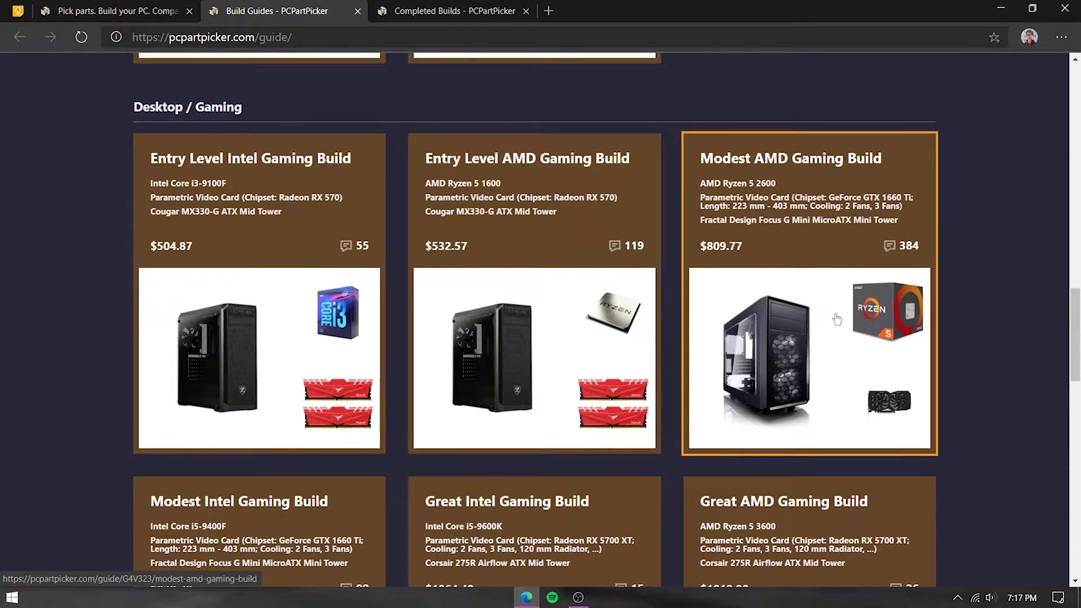
pyautogui.scroll(-1, 772, 388)
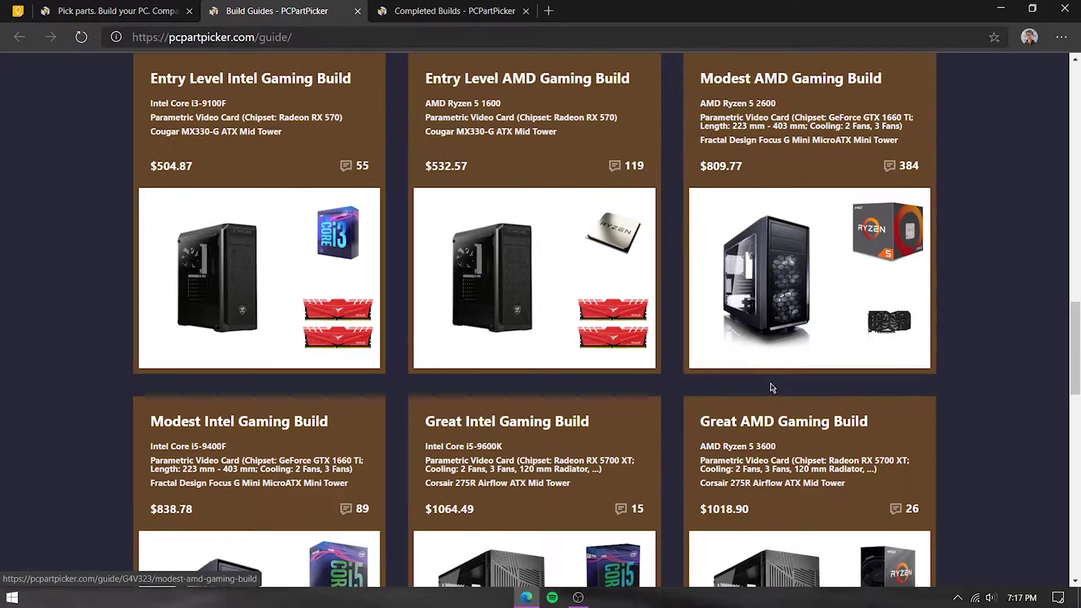
pyautogui.scroll(-1, 772, 389)
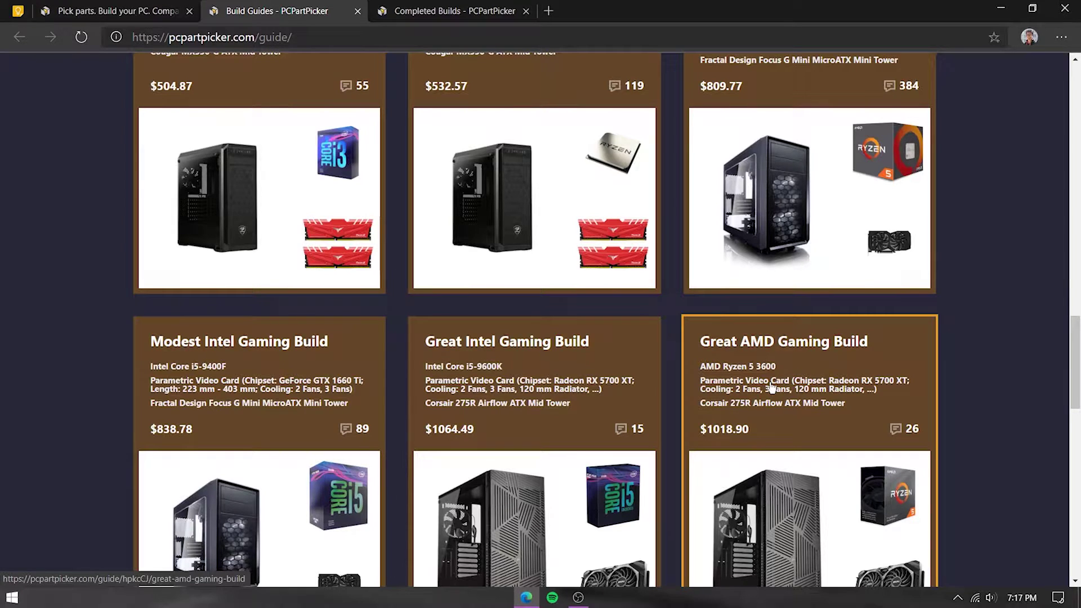
pyautogui.scroll(-3, 771, 389)
pyautogui.scroll(-5, 772, 388)
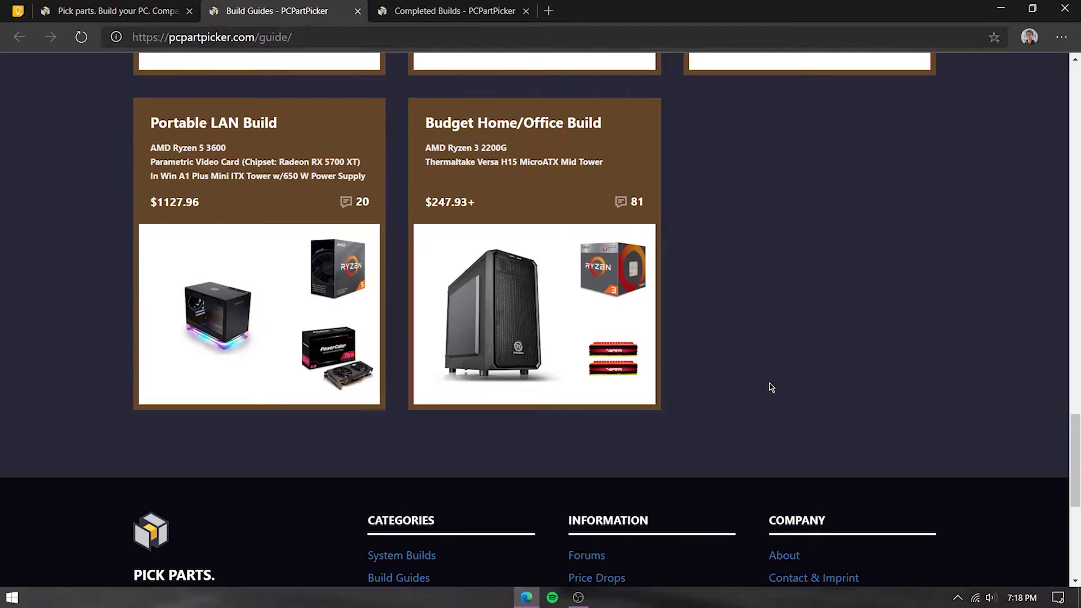
# Open the Magnificent Intel Gaming/Streaming Build guide in a new tab and switch to it.
pyautogui.scroll(20, 772, 388)
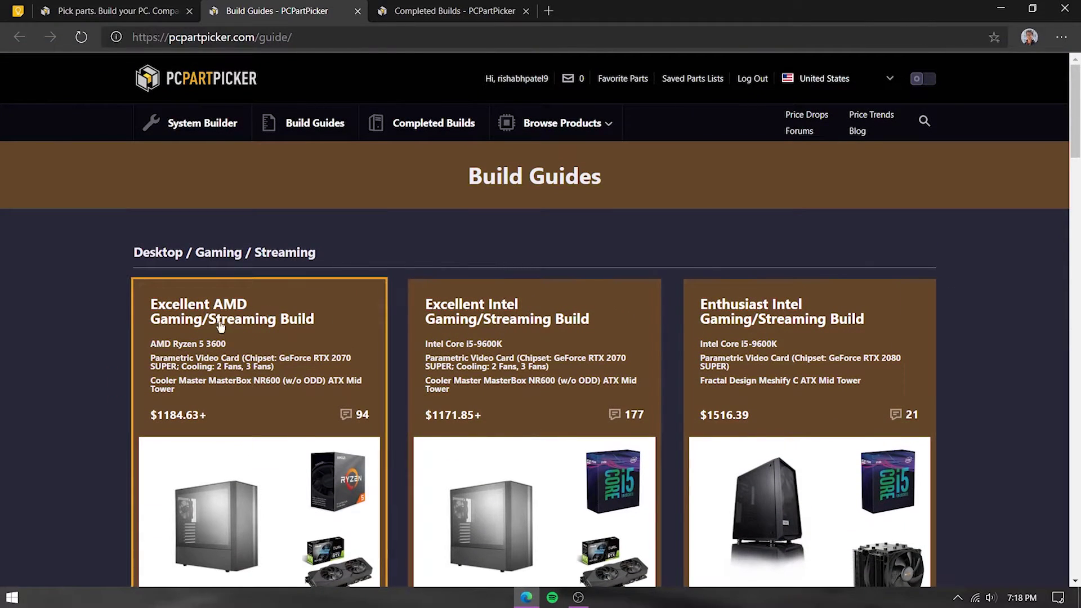
pyautogui.scroll(-10, 284, 321)
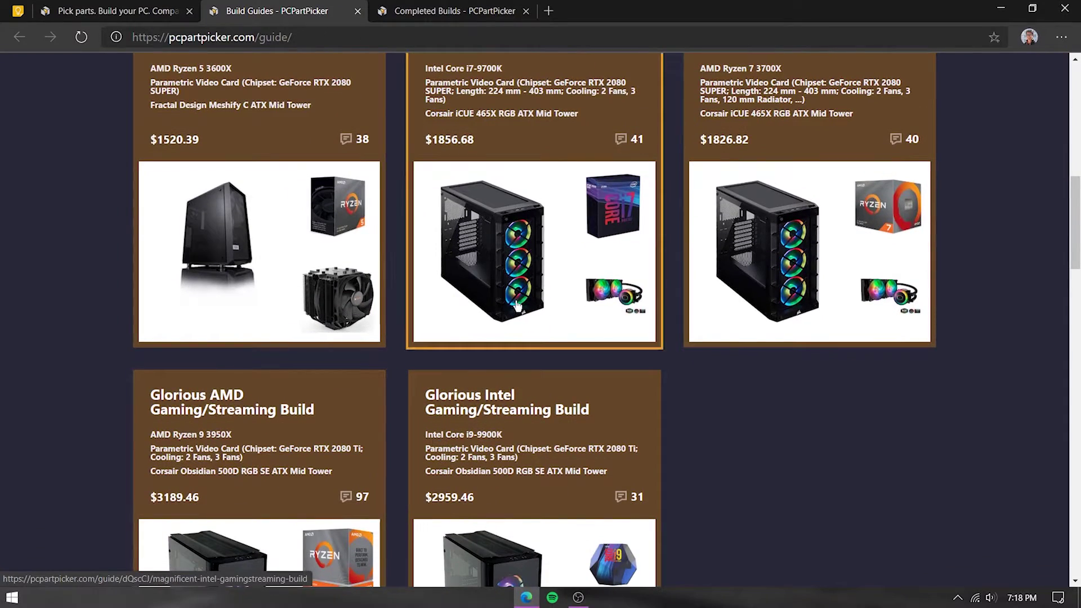
pyautogui.scroll(2, 531, 289)
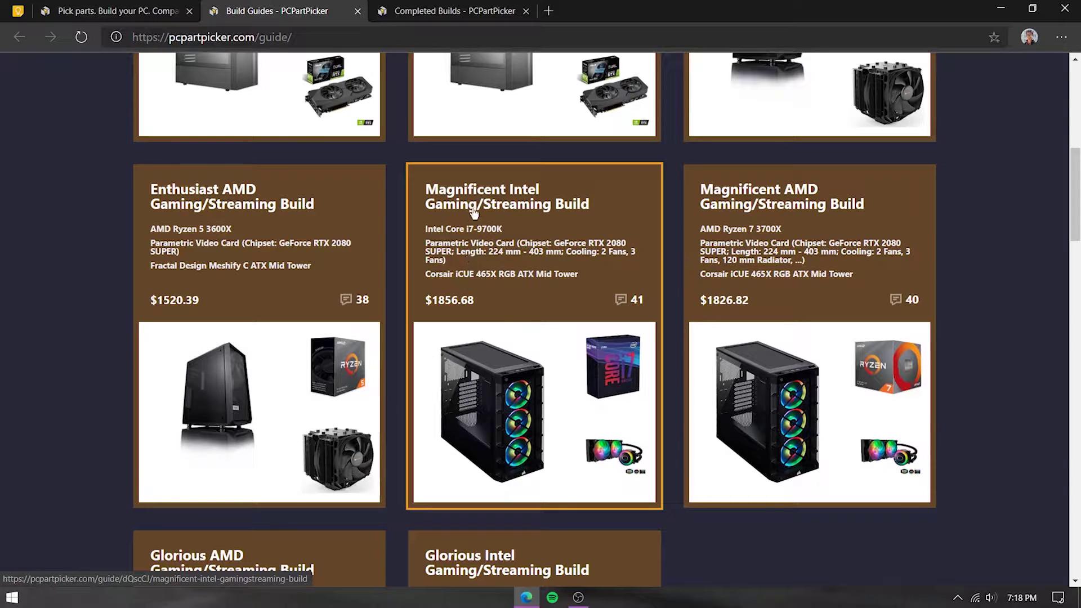
pyautogui.middleClick(456, 271)
pyautogui.hotkey('ctrl', 'Tab')
# Read the guide's description of each component, from the CPU and cooler through the GPU, case and PSU.
pyautogui.scroll(-3, 517, 278)
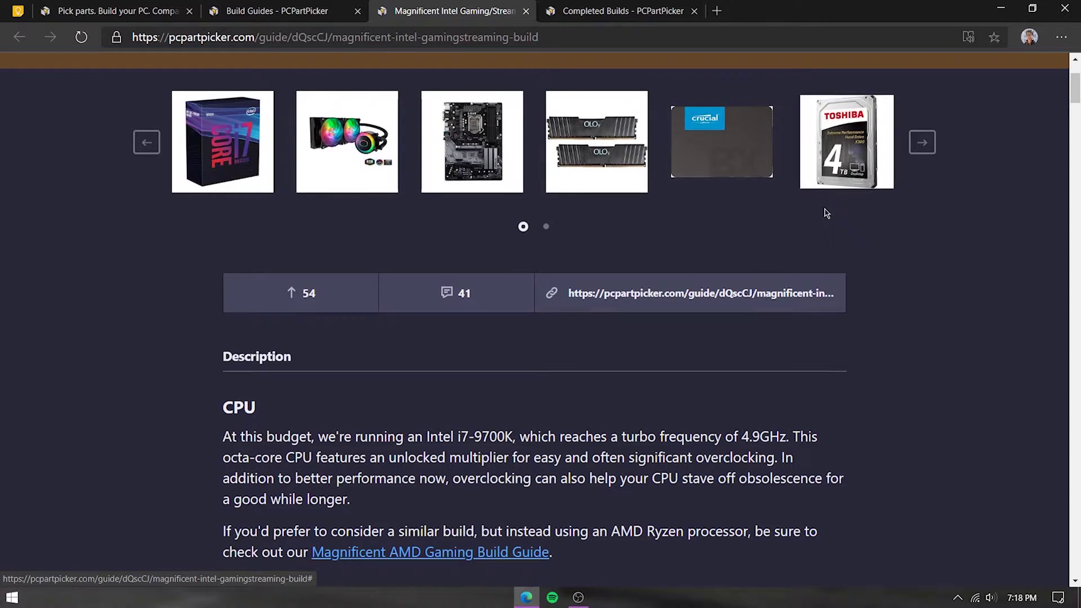
pyautogui.scroll(-5, 450, 271)
pyautogui.scroll(4, 321, 338)
pyautogui.scroll(-1, 321, 337)
pyautogui.moveTo(223, 276); pyautogui.dragTo(485, 415)
pyautogui.click(552, 433)
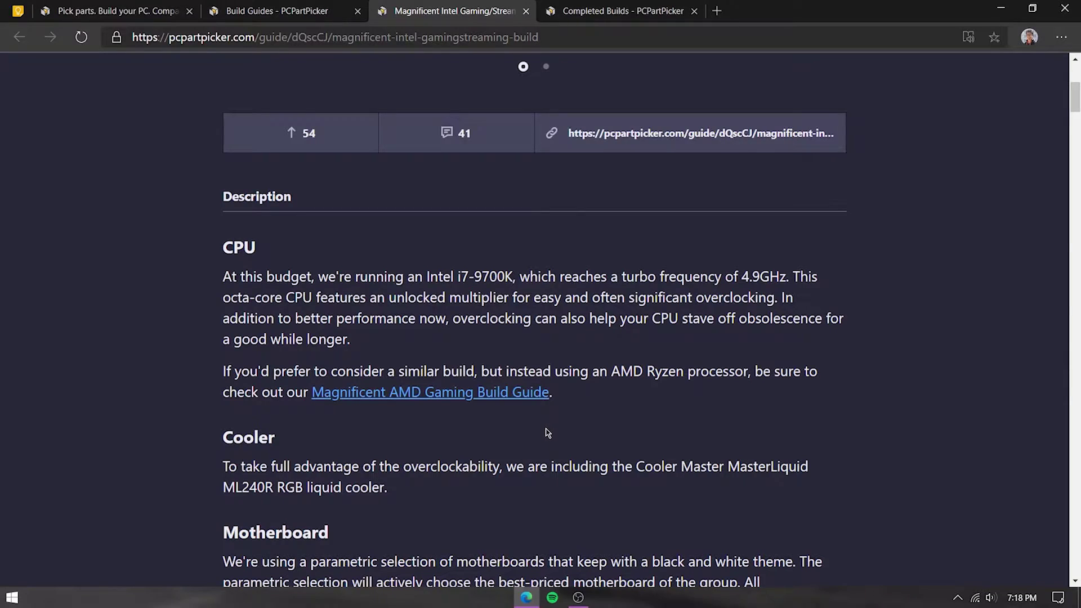
pyautogui.scroll(-20, 544, 432)
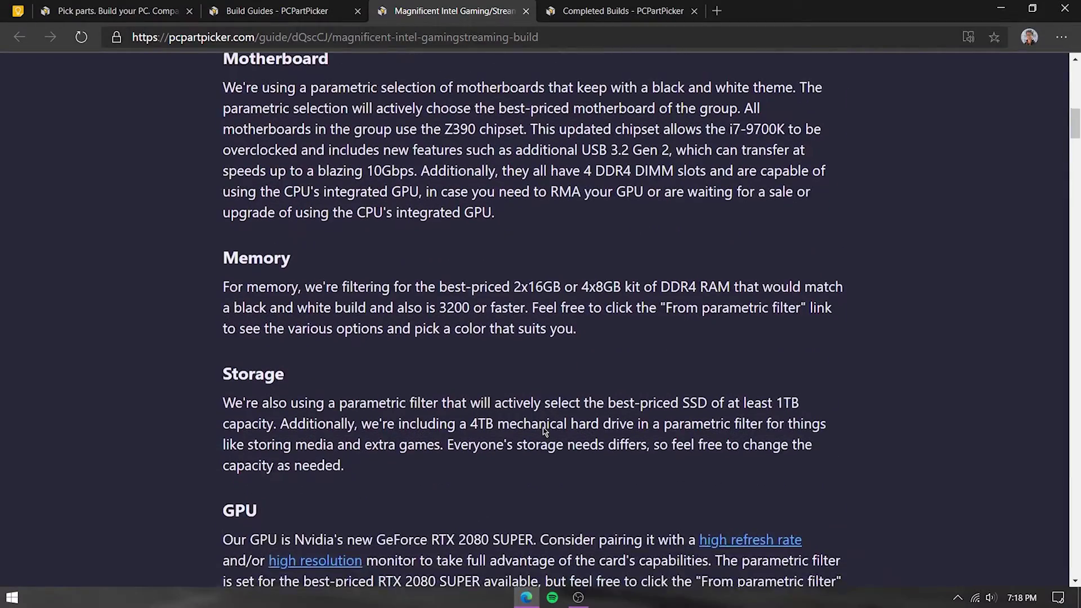
pyautogui.moveTo(242, 219); pyautogui.dragTo(741, 367)
pyautogui.click(740, 385)
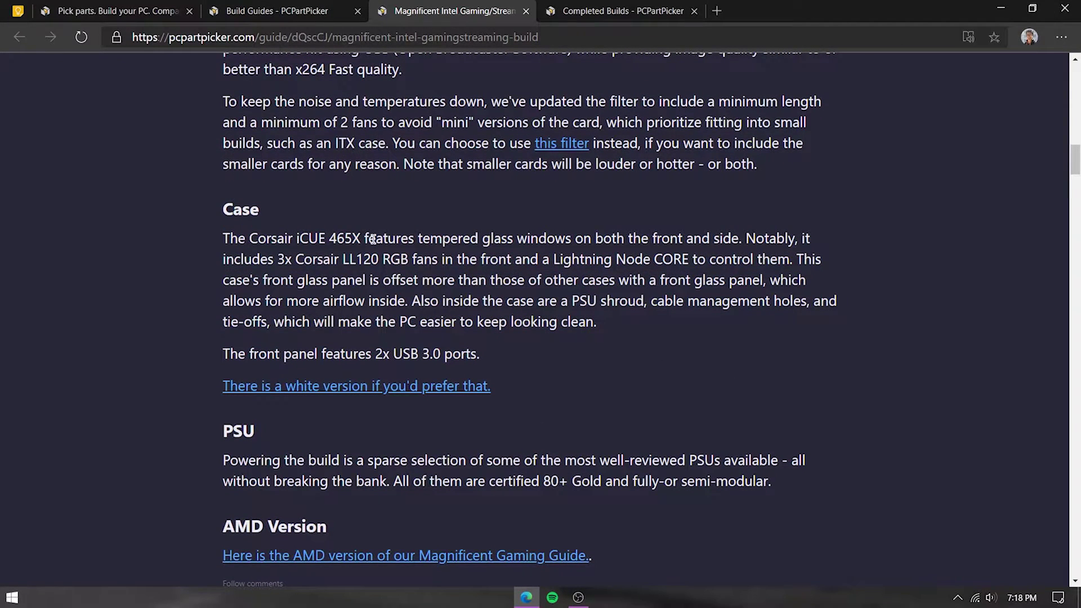
# Review the guide's Part List, including compatibility, estimated wattage, component prices, merchants and the total cost.
pyautogui.scroll(-10, 417, 326)
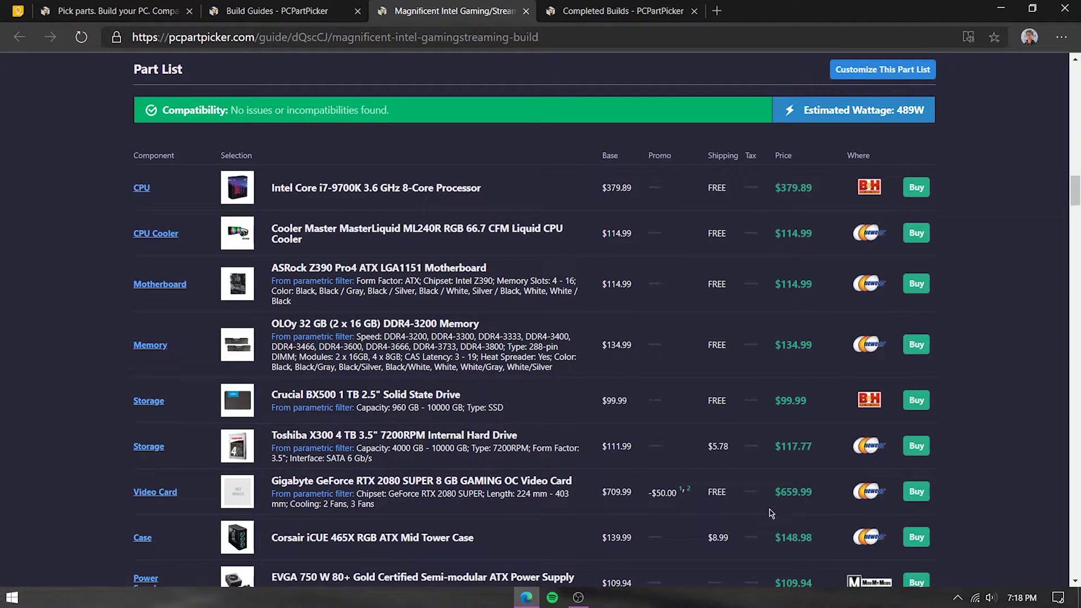
pyautogui.scroll(-4, 760, 496)
pyautogui.scroll(2, 810, 475)
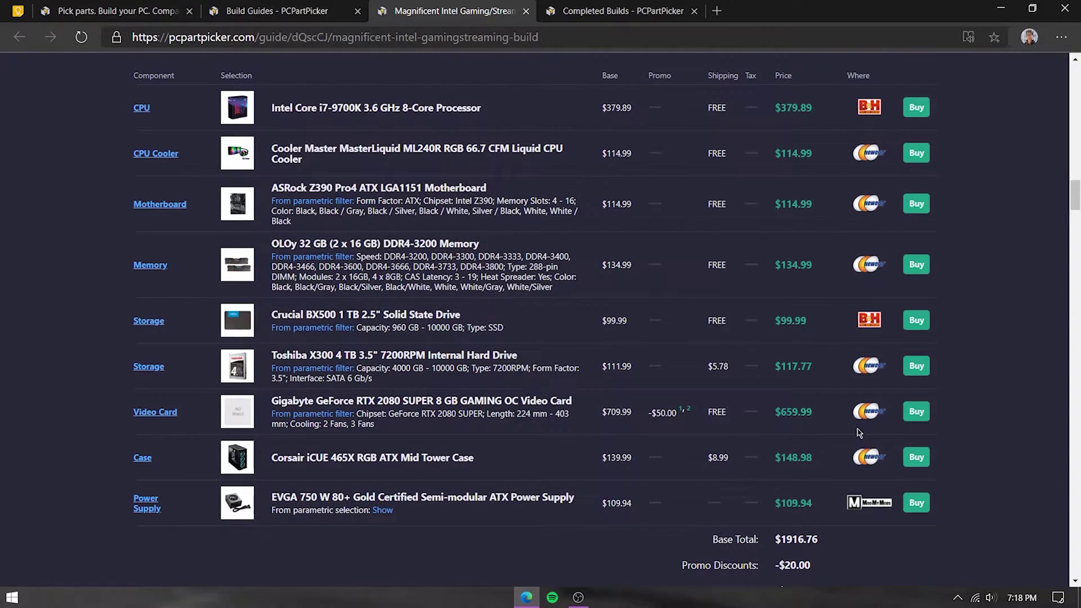
pyautogui.scroll(2, 864, 208)
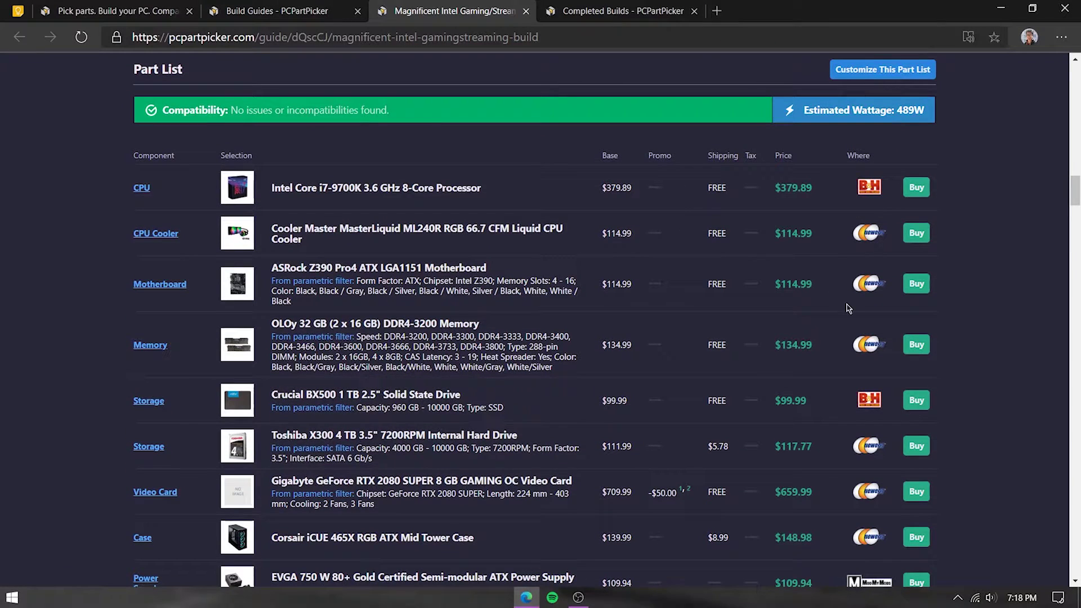
pyautogui.scroll(-3, 848, 307)
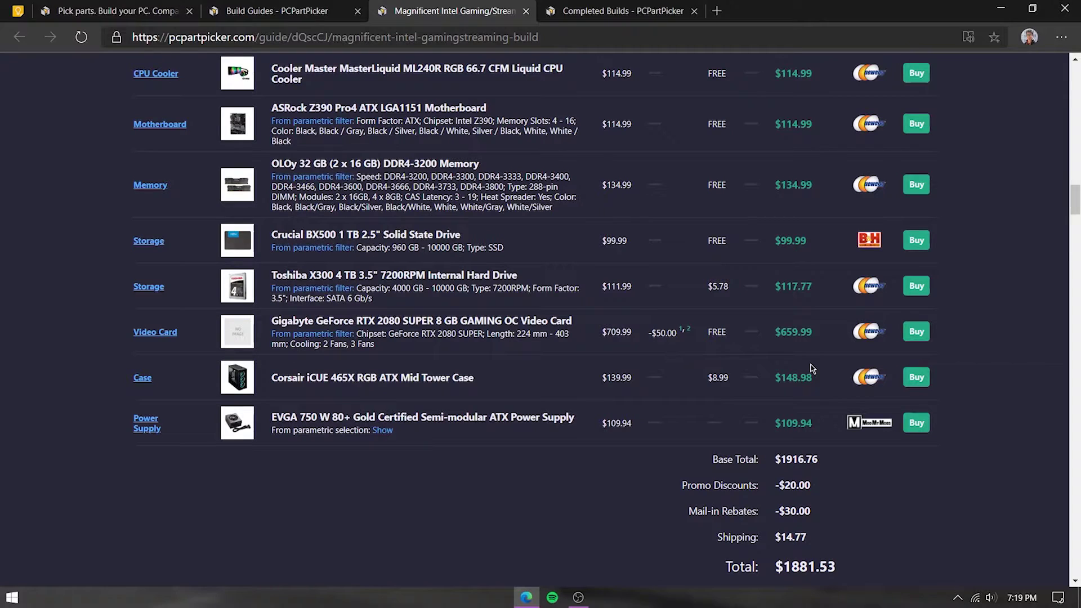
pyautogui.scroll(4, 811, 338)
pyautogui.scroll(-3, 809, 304)
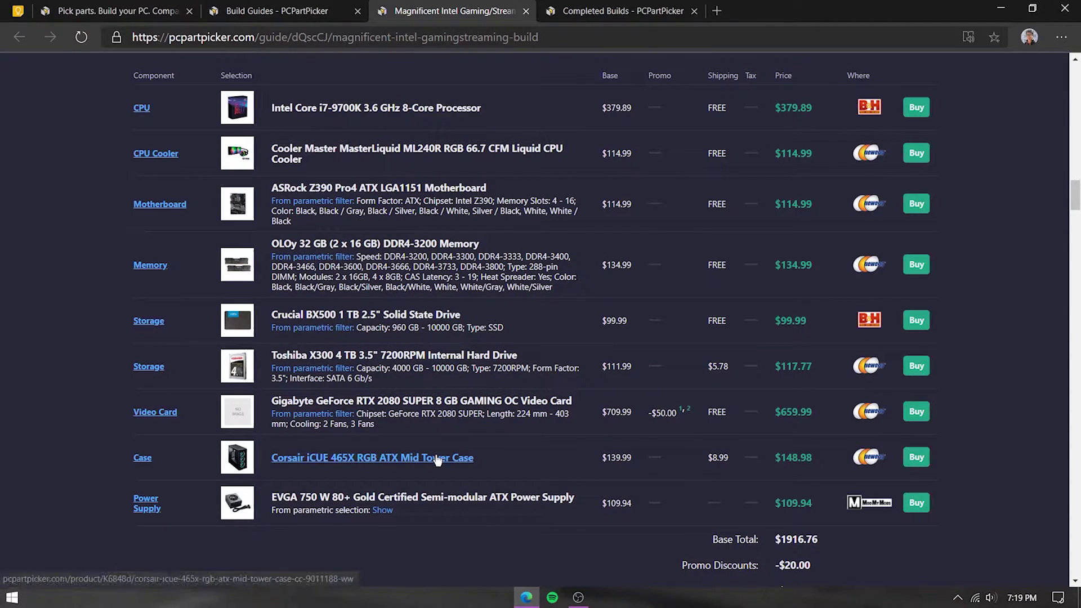
pyautogui.scroll(3, 432, 415)
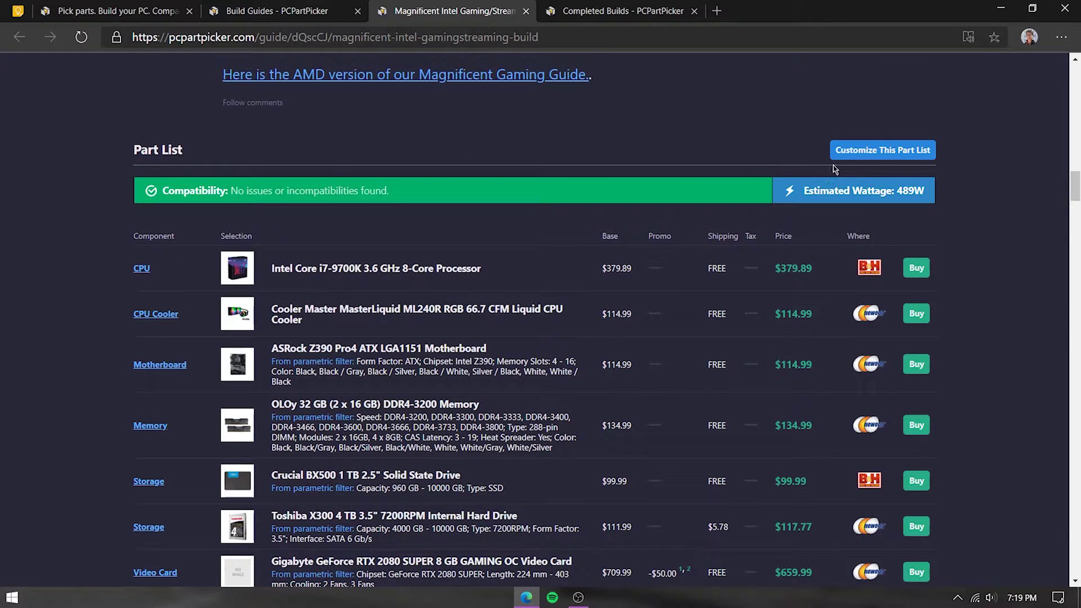
pyautogui.scroll(-4, 860, 155)
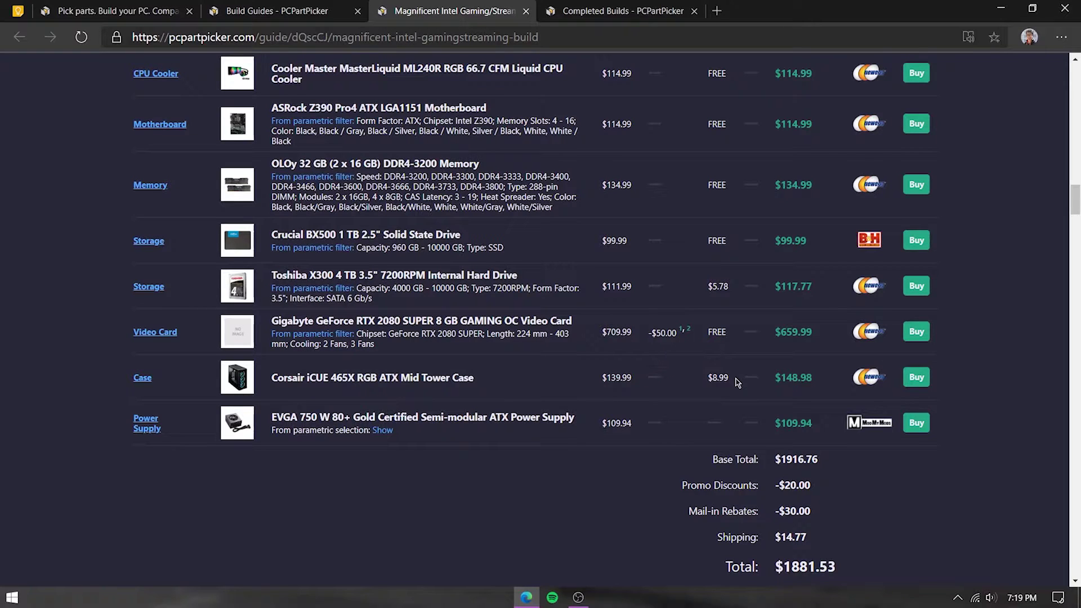
pyautogui.scroll(3, 737, 382)
# Switch to the Completed Builds page and examine the posted builds and the CPU, cooler and video card filters.
pyautogui.click(598, 11)
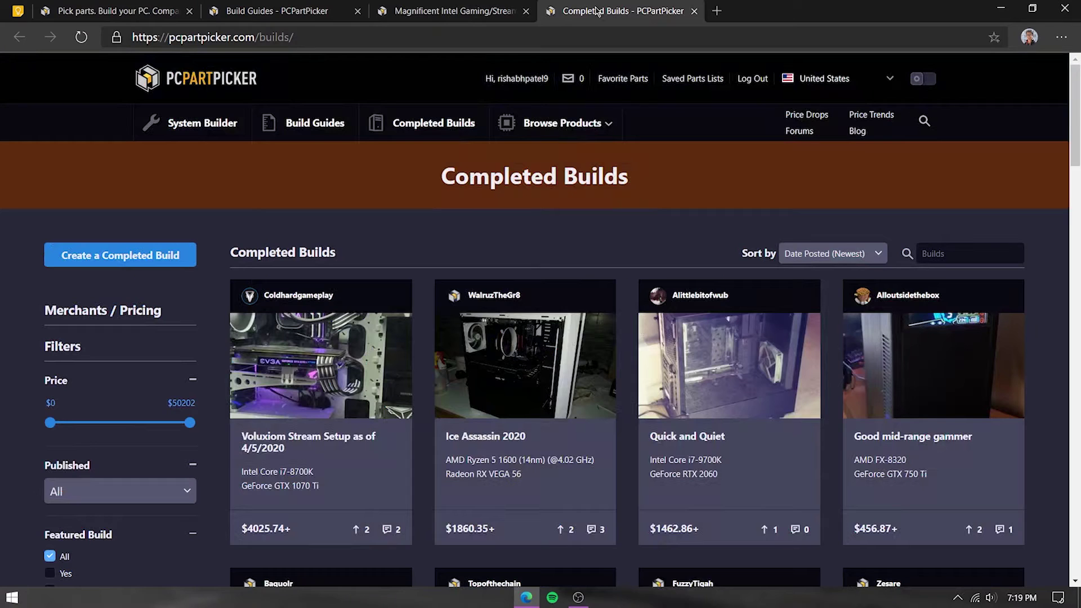
pyautogui.scroll(-2, 572, 247)
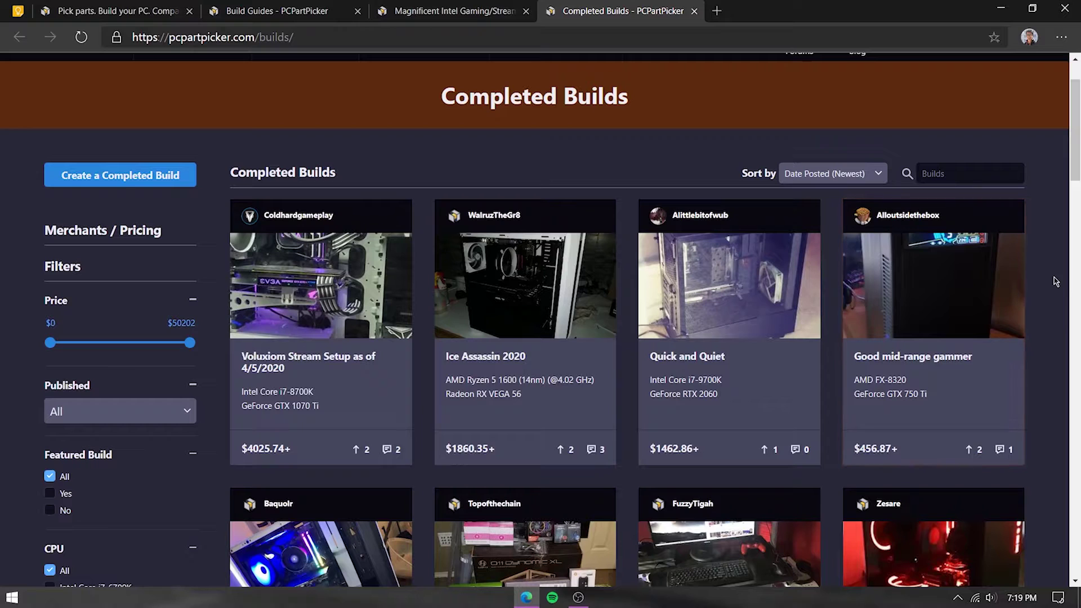
pyautogui.scroll(2, 1055, 281)
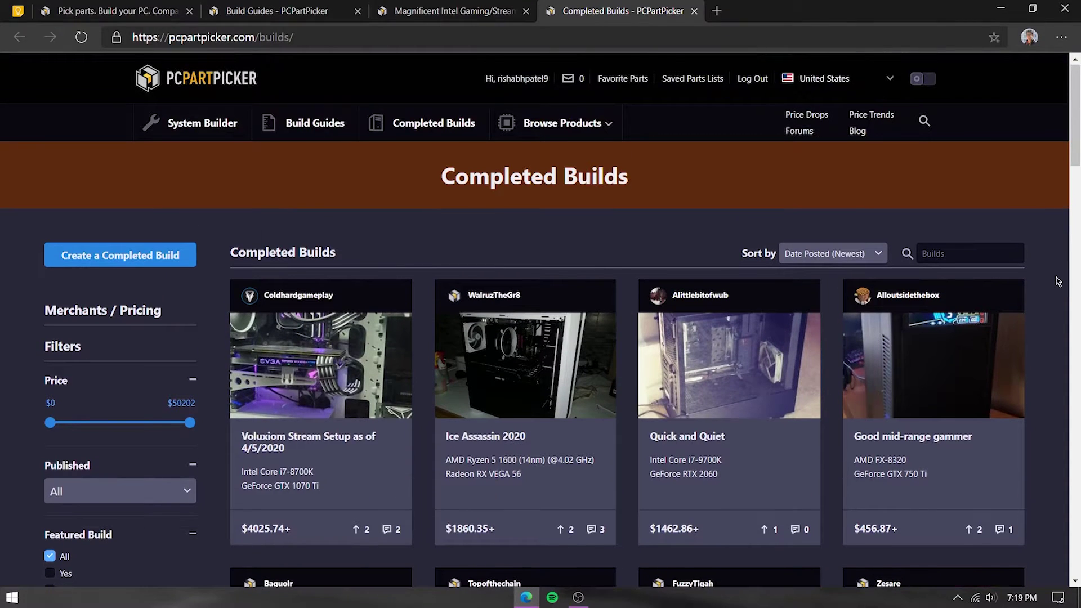
pyautogui.scroll(-4, 1057, 281)
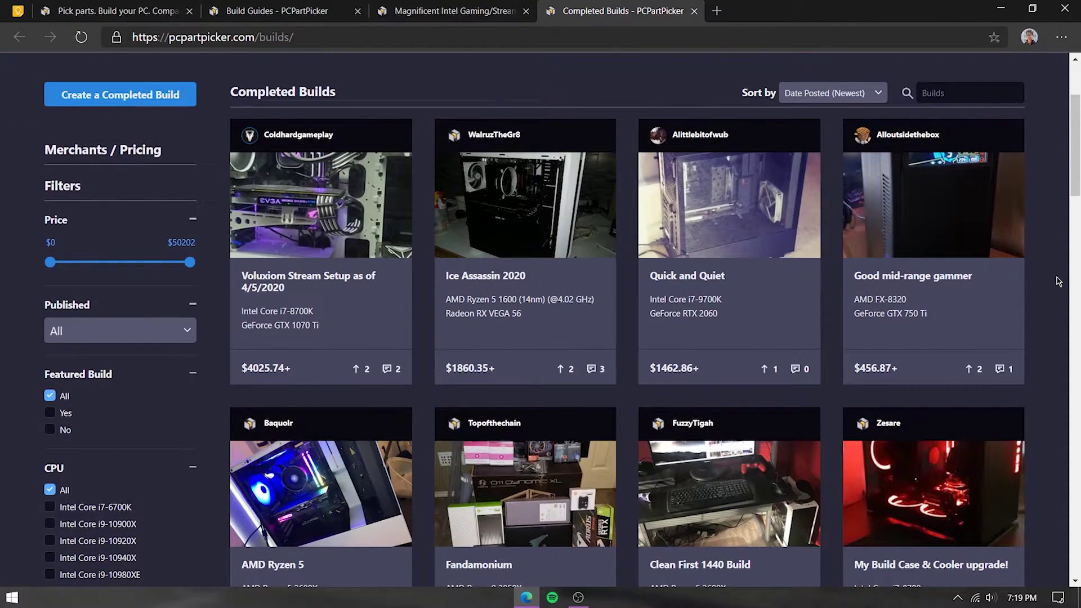
pyautogui.scroll(-3, 1057, 281)
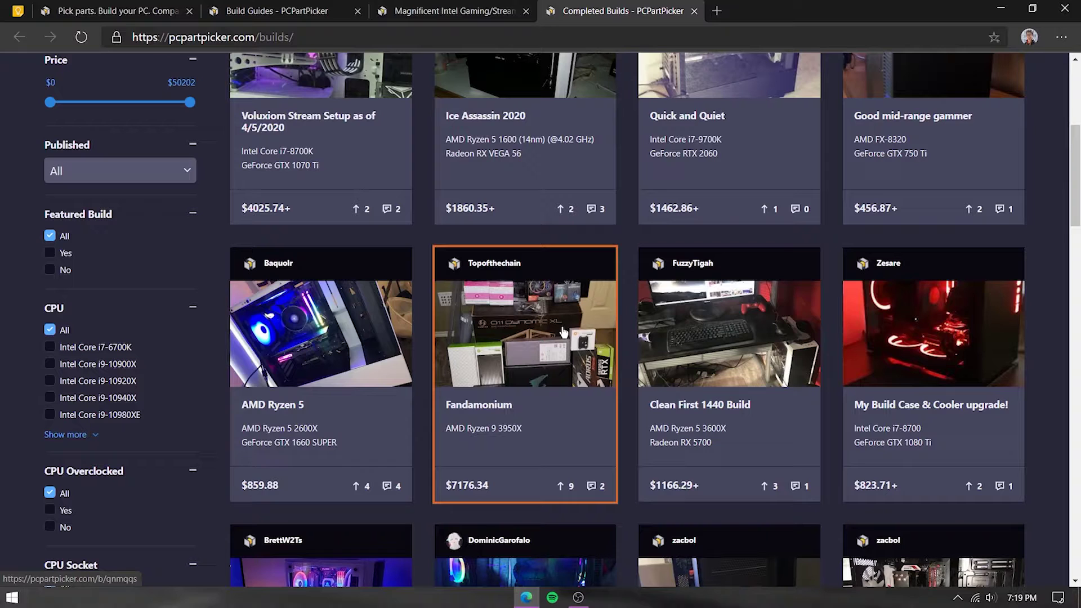
pyautogui.scroll(-9, 563, 333)
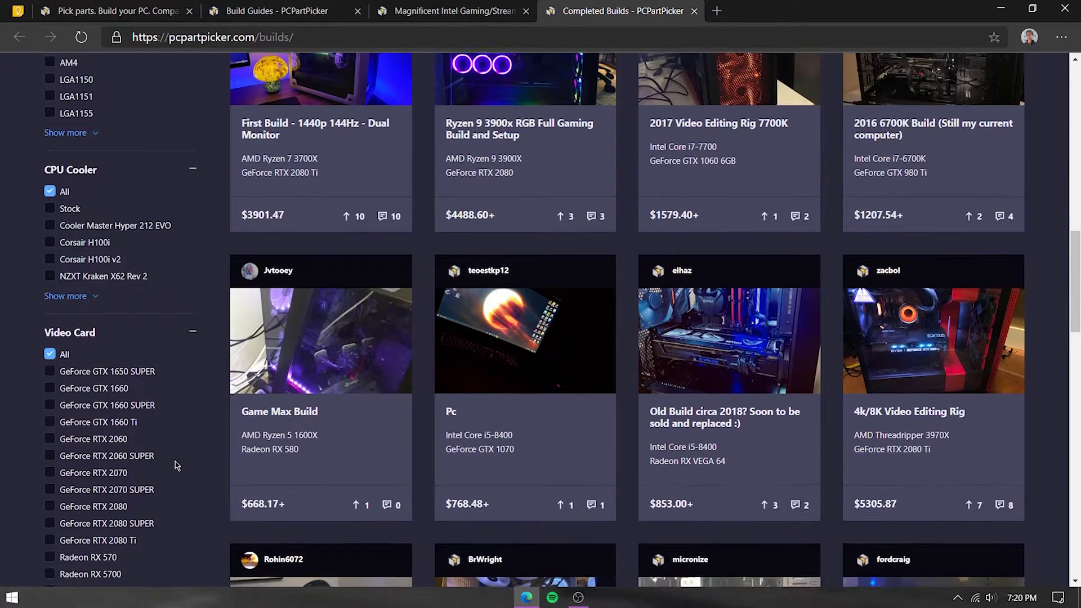
pyautogui.scroll(-3, 175, 464)
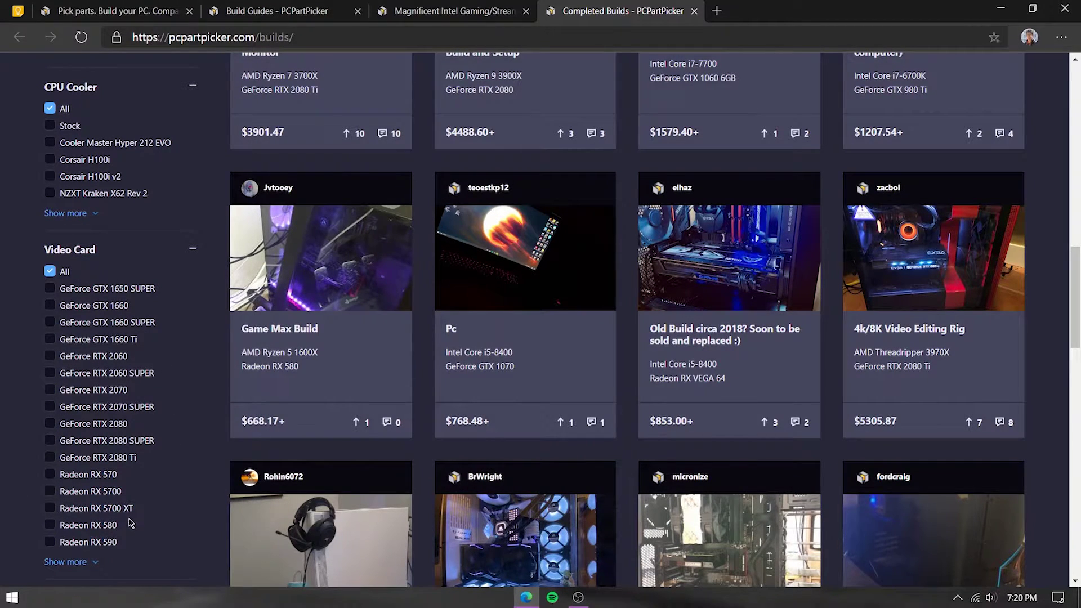
# Filter the completed builds to those with a GeForce RTX 2080 Ti and browse the matching builds.
pyautogui.click(49, 457)
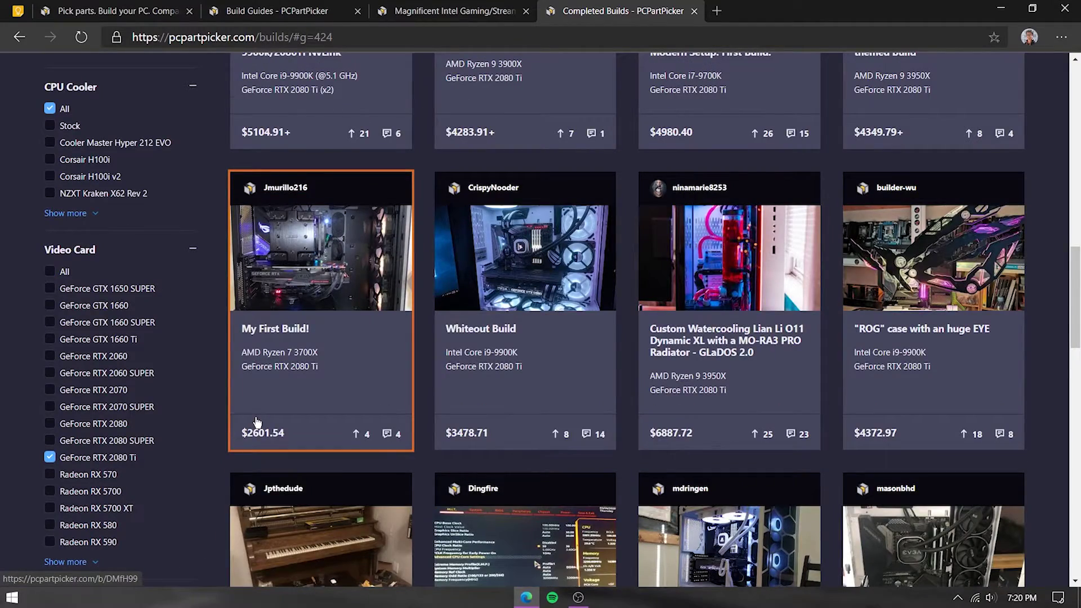
pyautogui.scroll(7, 256, 422)
pyautogui.scroll(-6, 236, 451)
pyautogui.scroll(1, 169, 505)
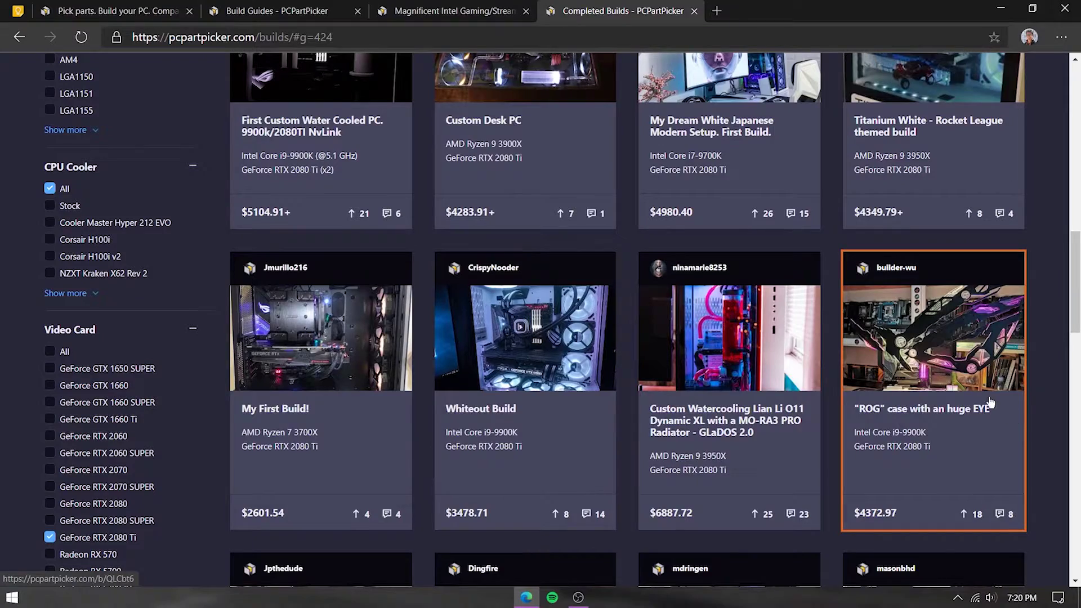
pyautogui.scroll(6, 991, 401)
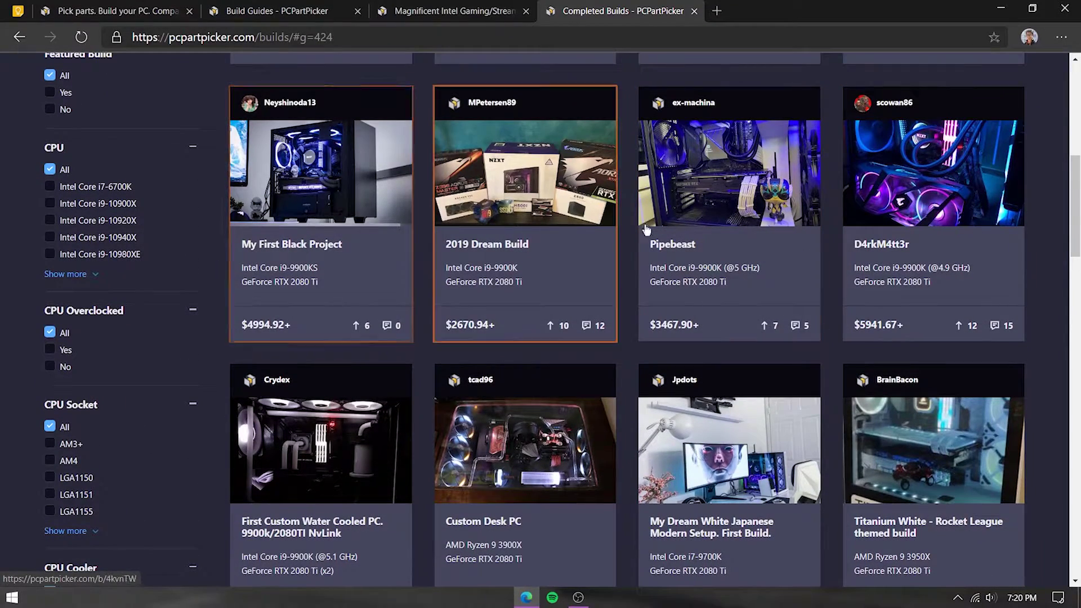
pyautogui.scroll(6, 1001, 248)
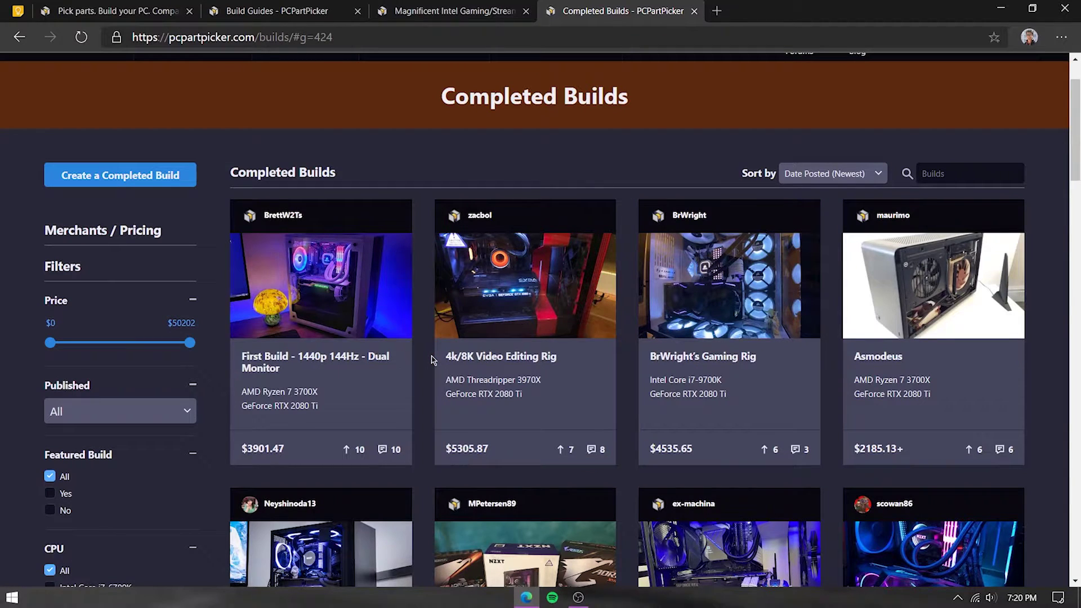
# Open the gaming rig build with the Intel Core i7-9700K in a new tab and view its first photo enlarged.
pyautogui.click(674, 294)
pyautogui.scroll(-8, 587, 360)
pyautogui.scroll(6, 587, 358)
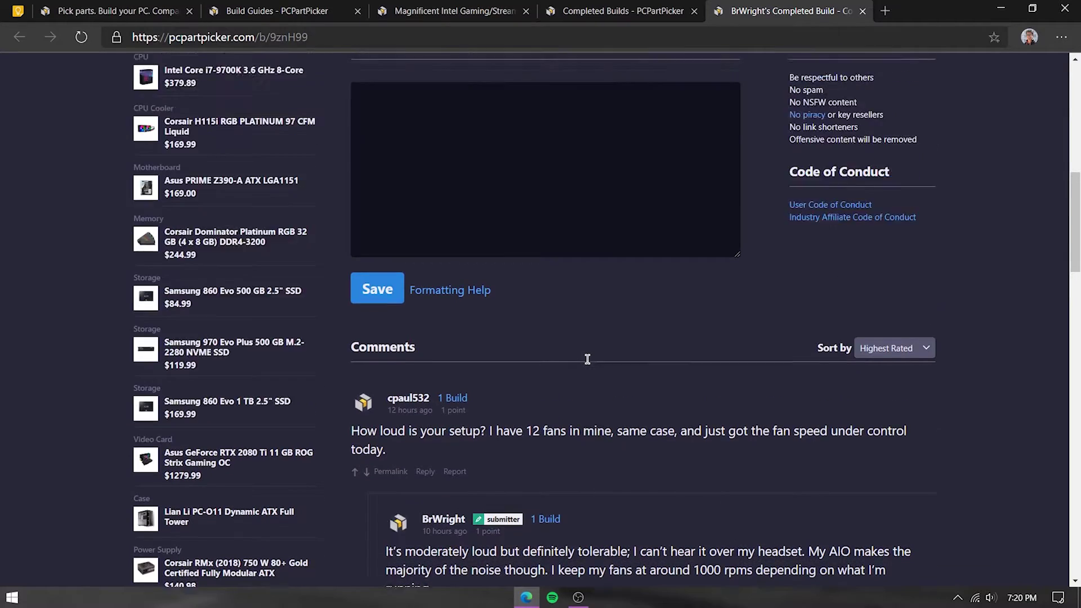
pyautogui.scroll(3, 587, 358)
pyautogui.click(493, 265)
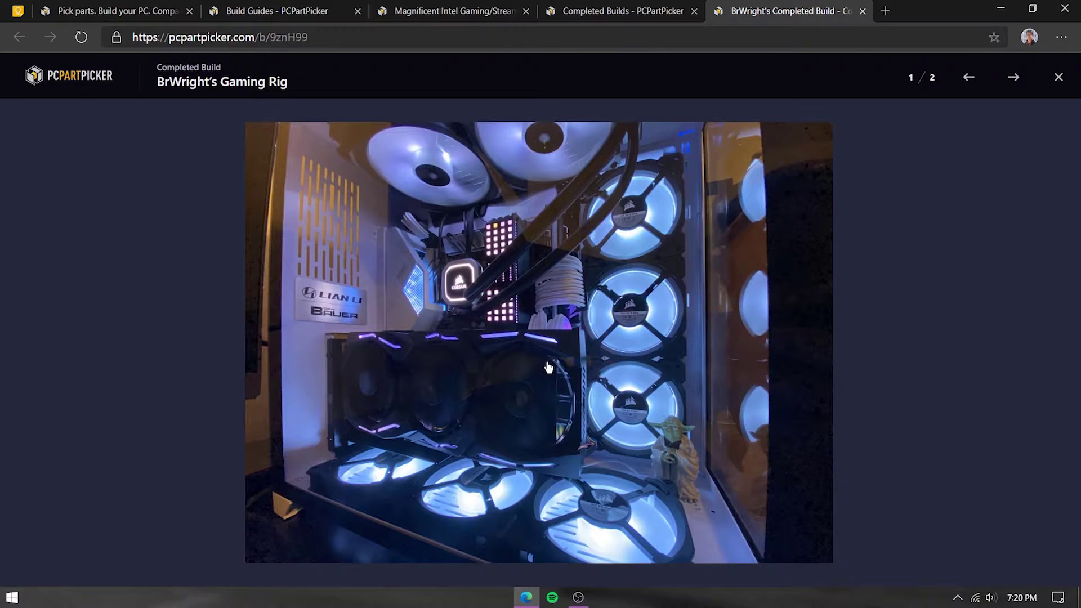
pyautogui.press('Escape')
# Review the gaming rig's description, part list with component prices, and reader comments.
pyautogui.scroll(-11, 547, 367)
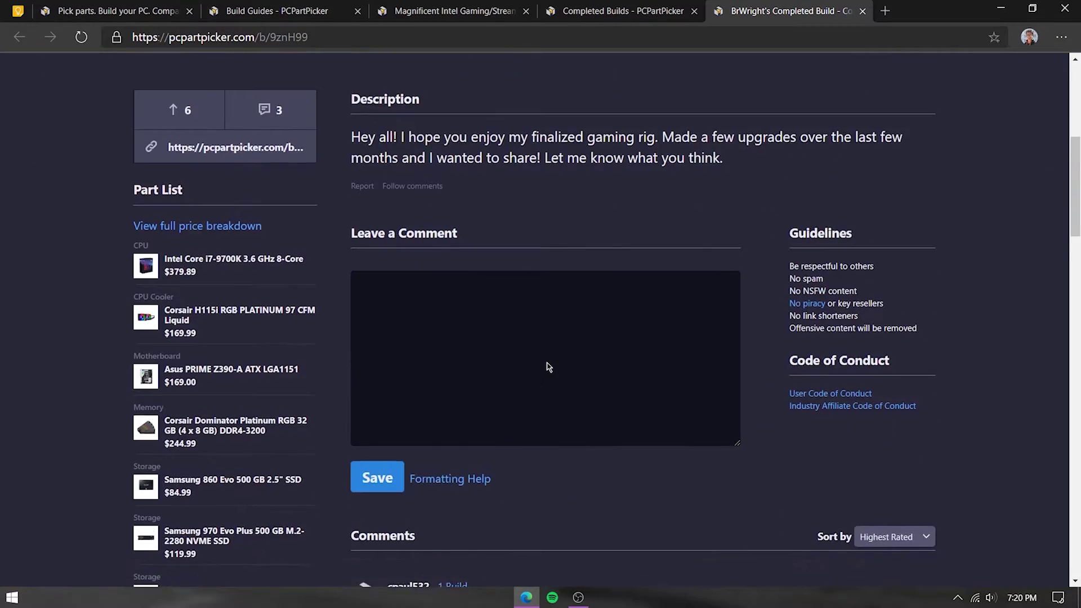
pyautogui.scroll(3, 547, 367)
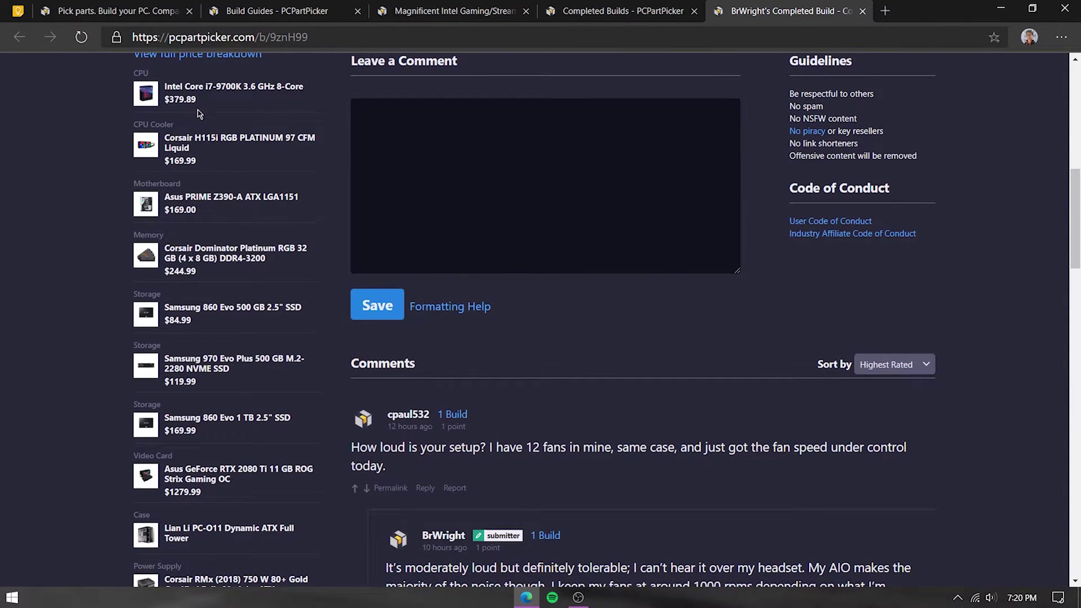
pyautogui.scroll(-6, 219, 521)
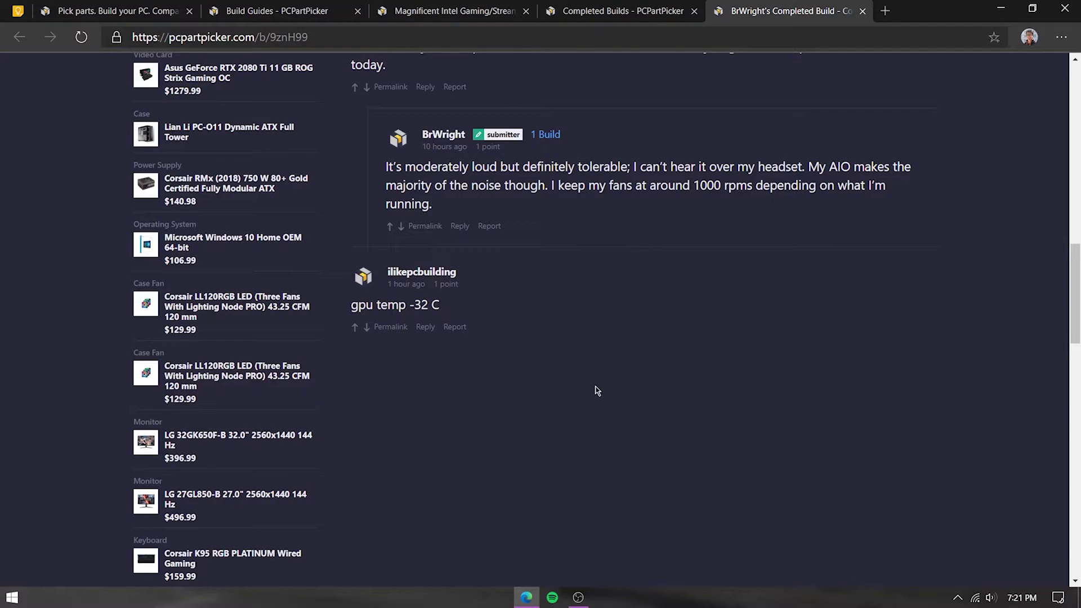
pyautogui.scroll(20, 594, 391)
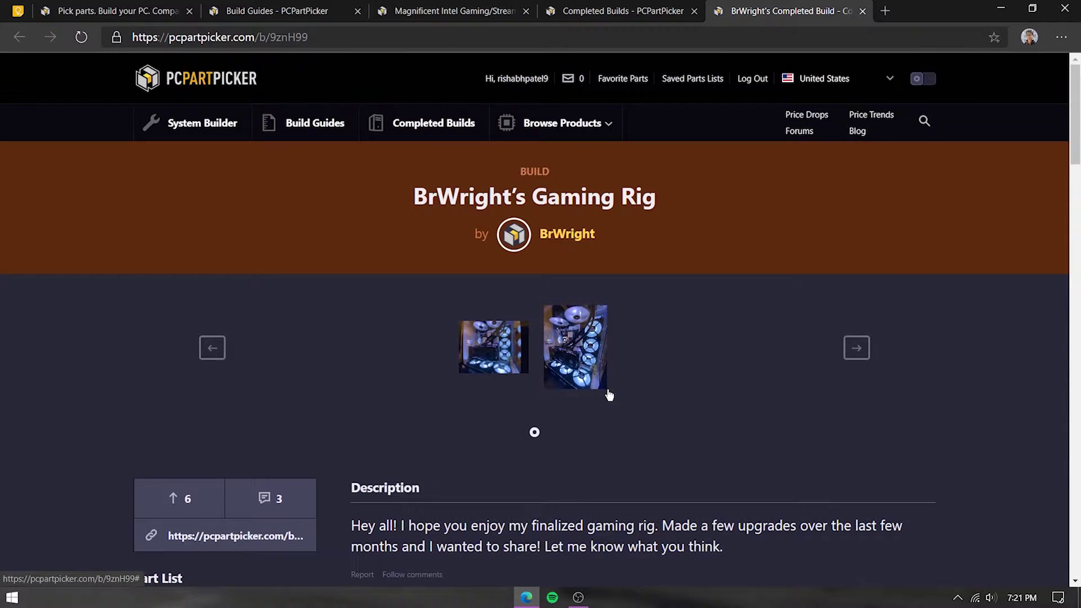
pyautogui.scroll(-3, 609, 394)
pyautogui.scroll(1, 609, 394)
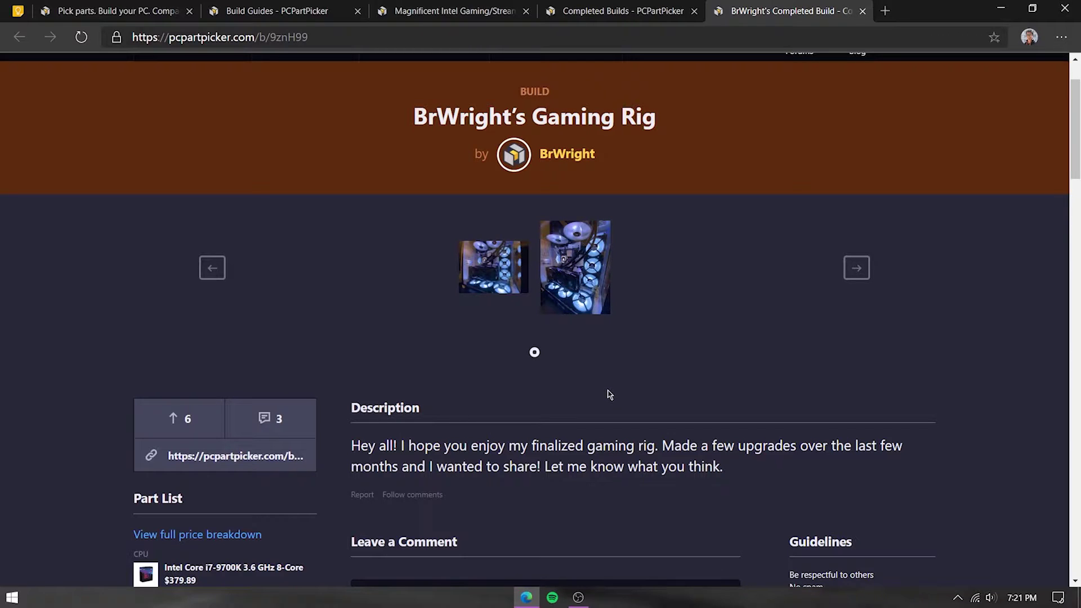
# Return to the home page to view the product categories, and open the System Builder.
pyautogui.click(281, 11)
pyautogui.click(90, 11)
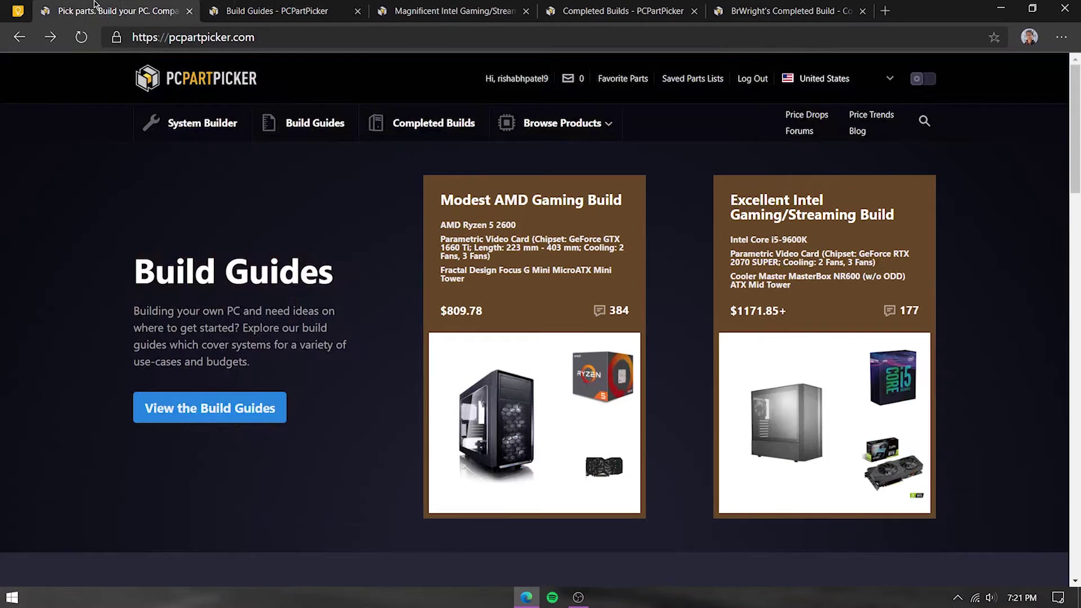
pyautogui.click(610, 121)
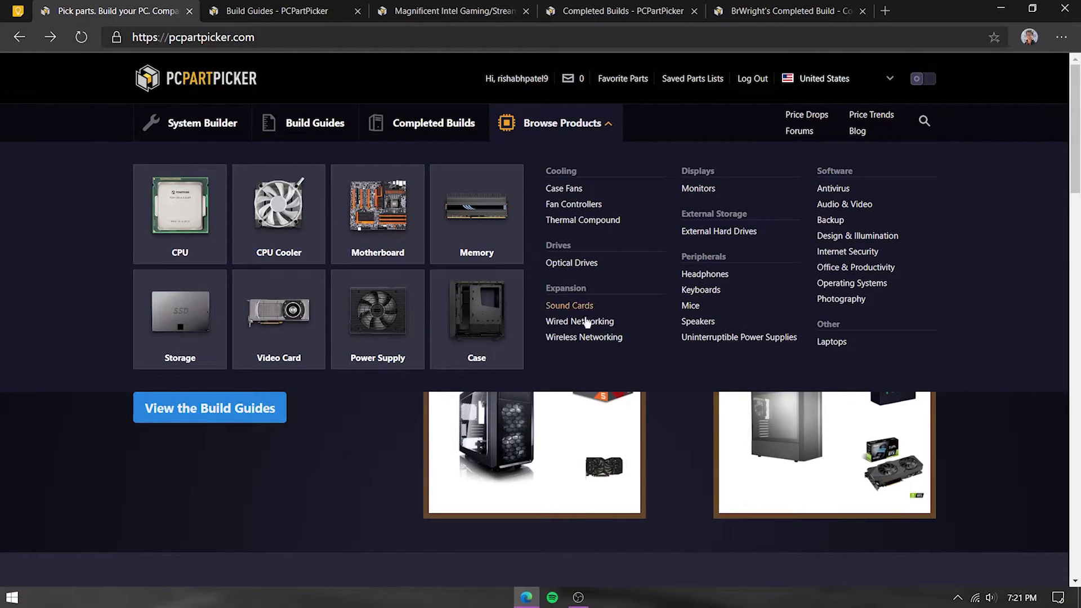
pyautogui.click(360, 481)
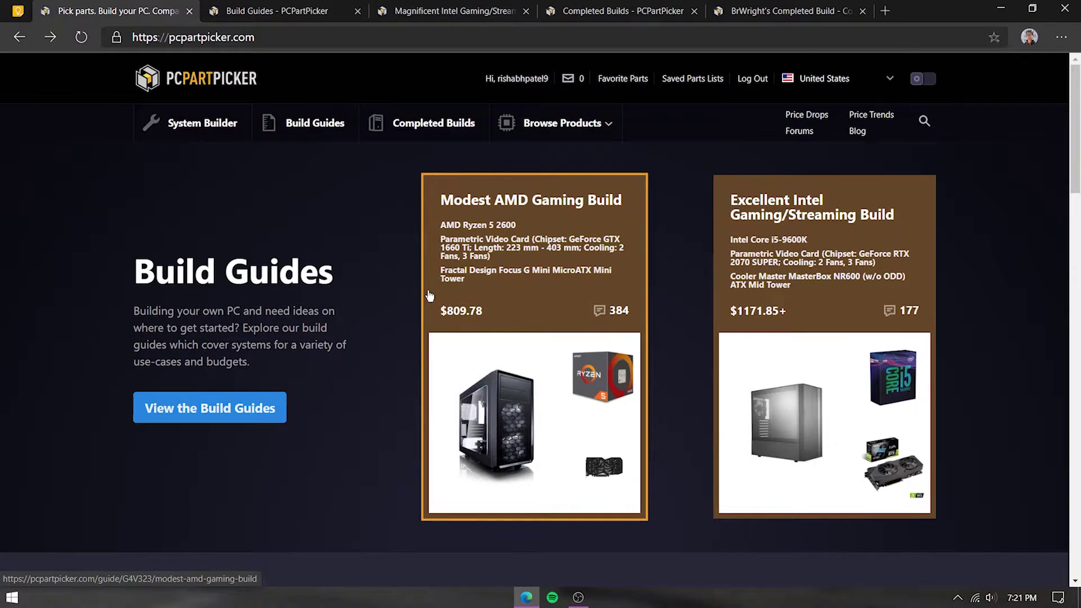
pyautogui.click(170, 125)
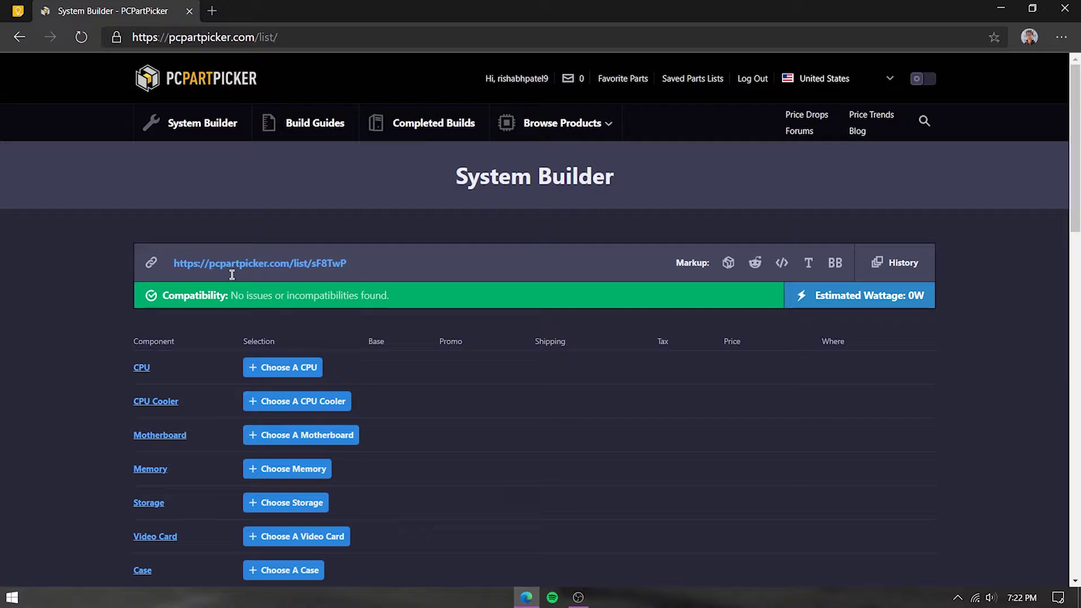
# Look through the System Builder's component categories, from CPU and cooler through case, power supply and peripherals.
pyautogui.scroll(-4, 282, 351)
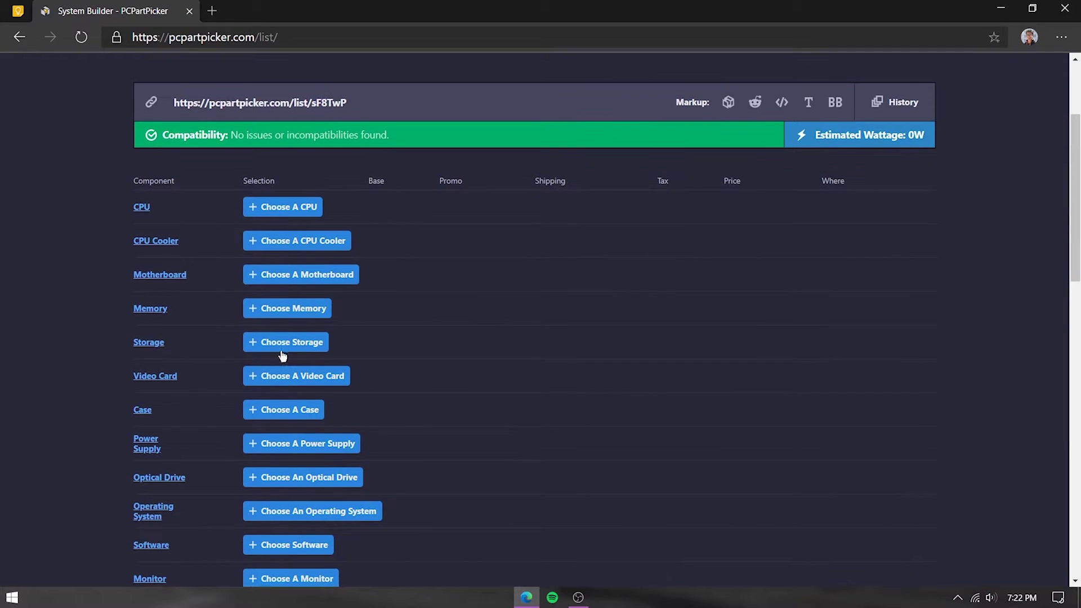
pyautogui.scroll(-3, 285, 495)
pyautogui.scroll(7, 290, 507)
pyautogui.scroll(-1, 294, 498)
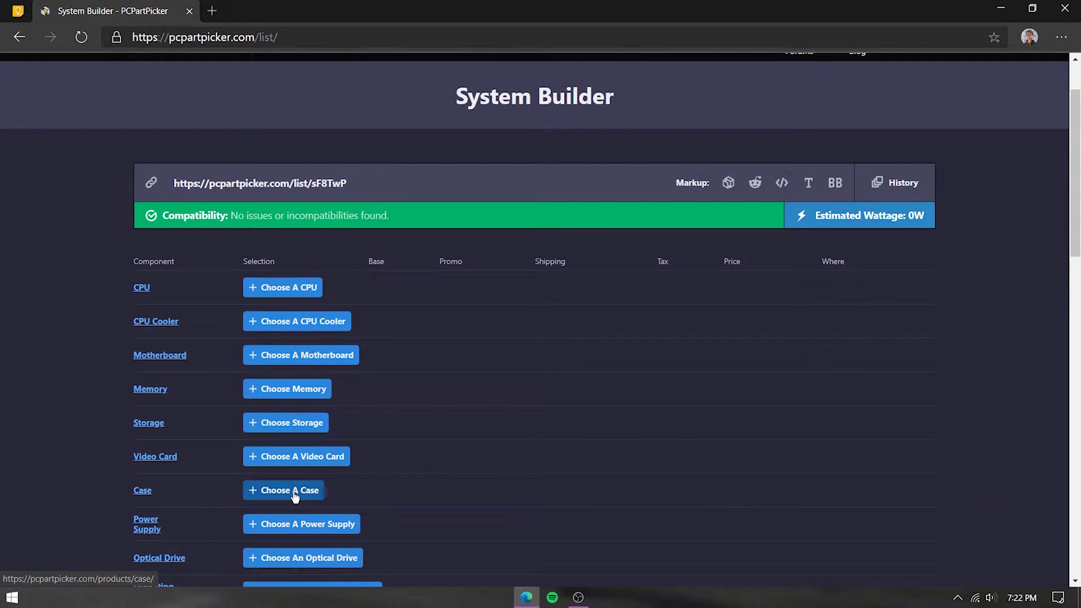
pyautogui.scroll(1, 273, 228)
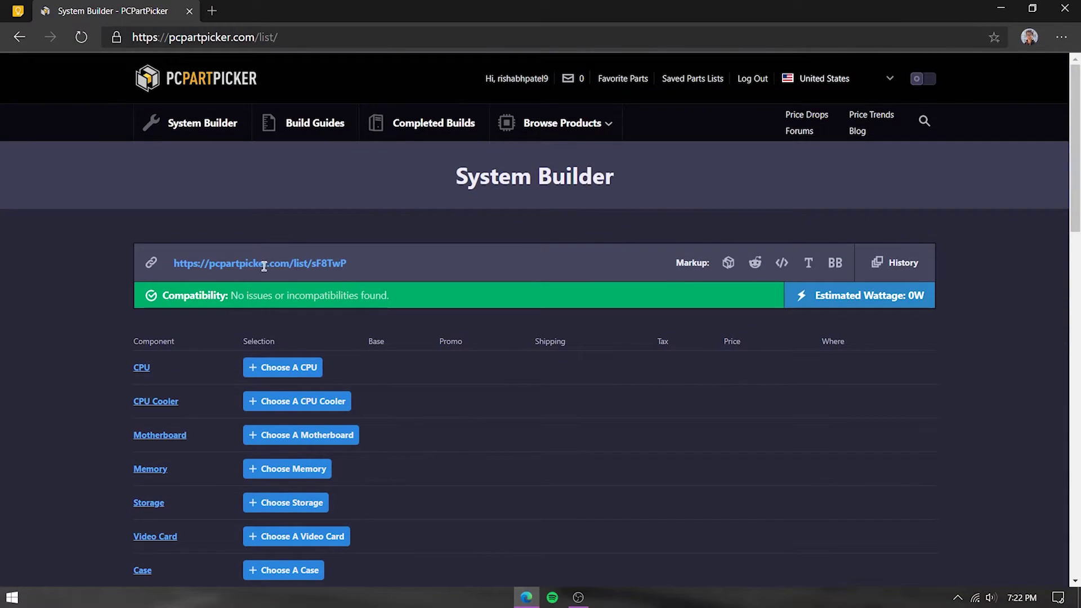
# Highlight the part list's shareable link and compare it with the page's web address.
pyautogui.click(264, 266)
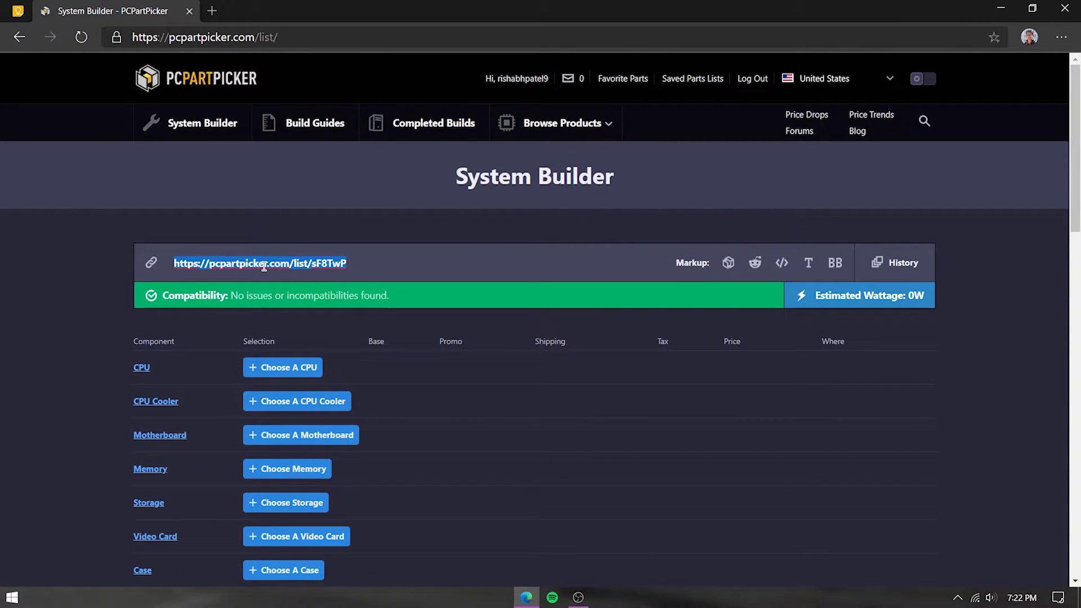
pyautogui.click(118, 302)
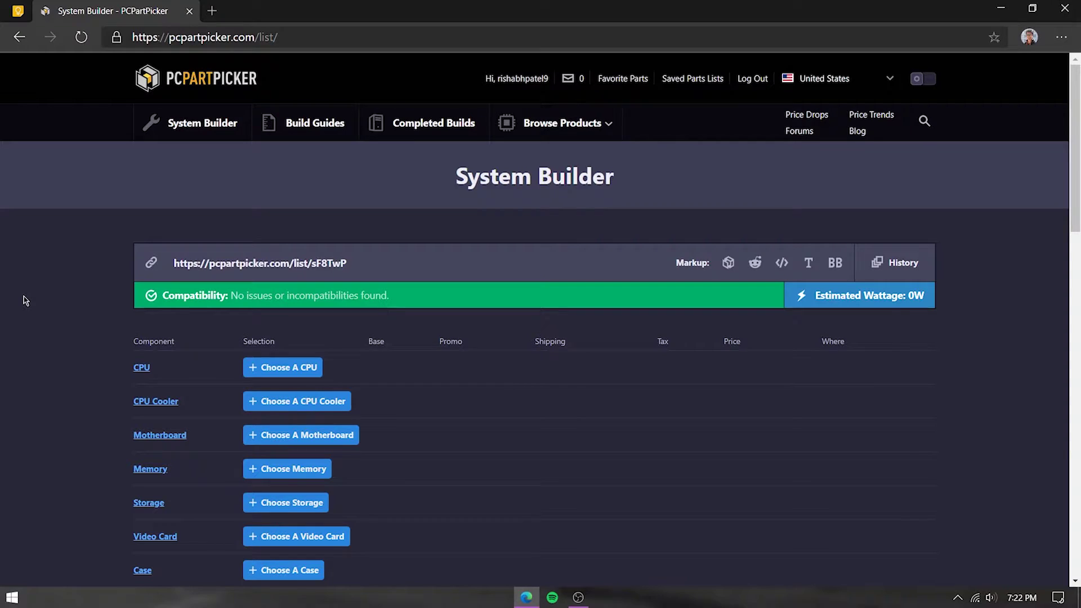
pyautogui.moveTo(136, 37); pyautogui.dragTo(258, 172)
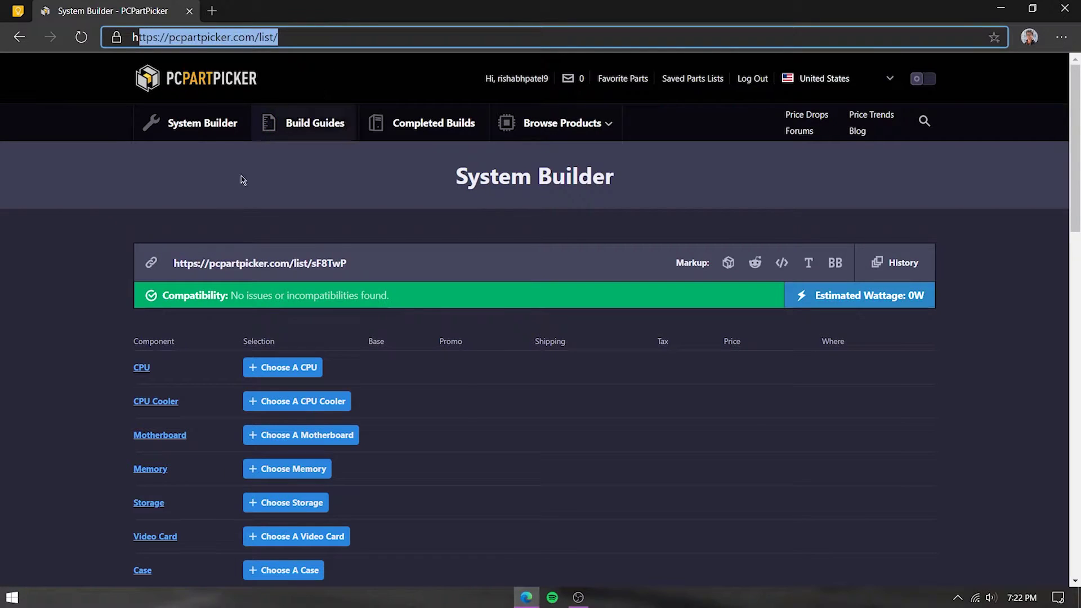
pyautogui.click(163, 195)
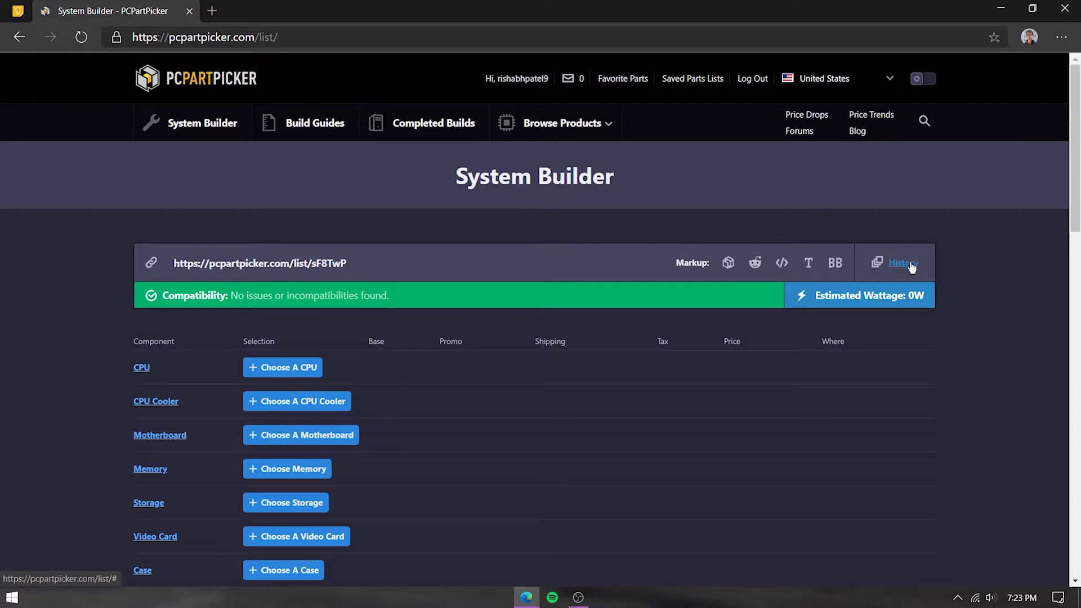
# Open the CPU selection page from the System Builder in a new tab and switch to it.
pyautogui.scroll(-3, 807, 403)
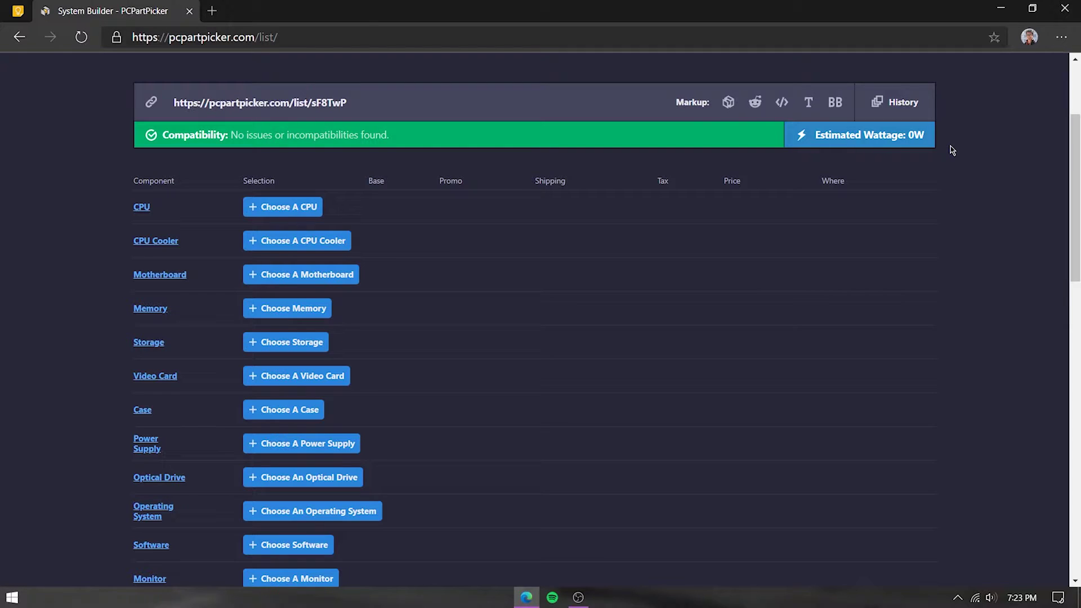
pyautogui.middleClick(282, 206)
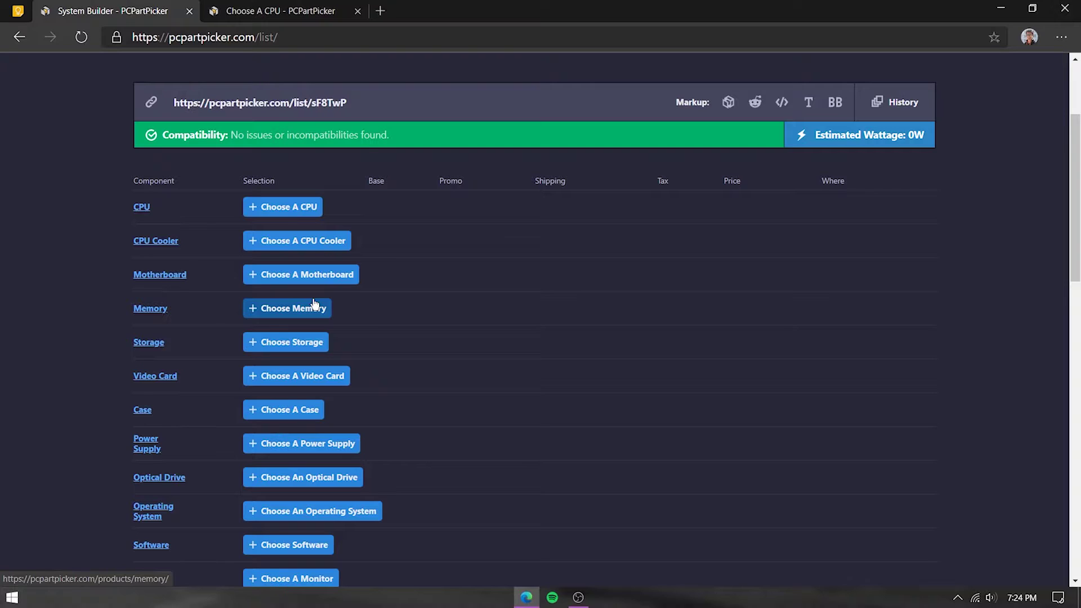
pyautogui.click(269, 13)
pyautogui.scroll(1, 377, 367)
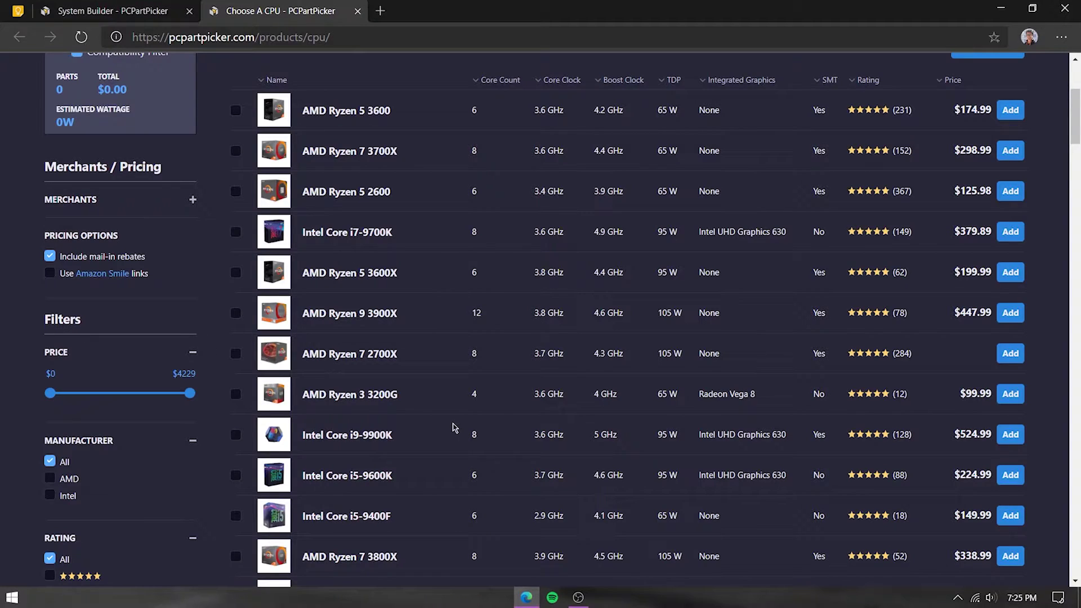
# Check this computer's CPU speed, cores and logical processors in Task Manager's performance view, and close it.
pyautogui.rightClick(721, 597)
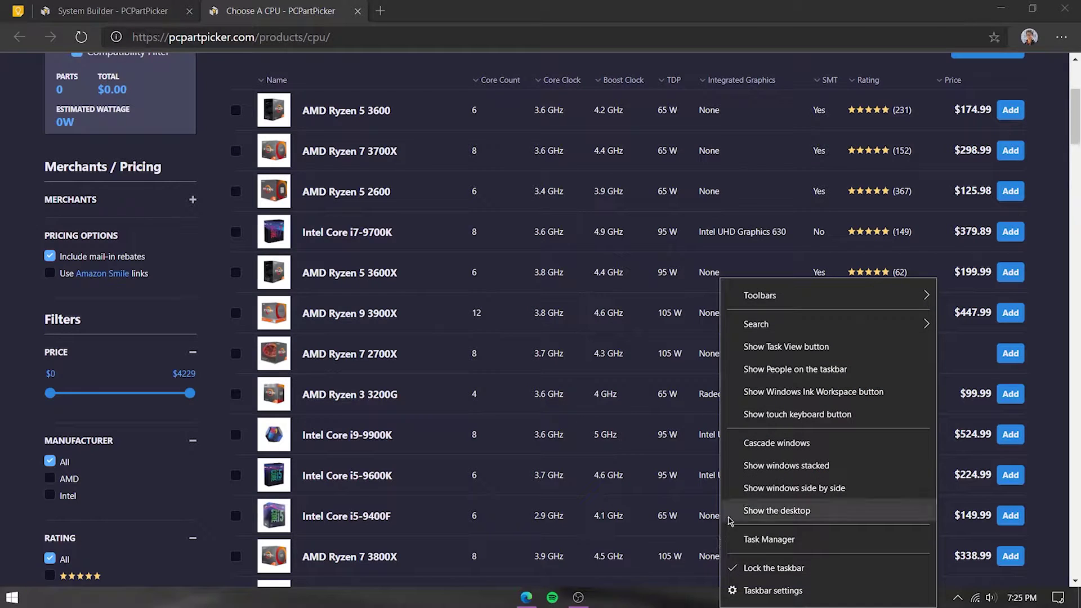
pyautogui.click(767, 539)
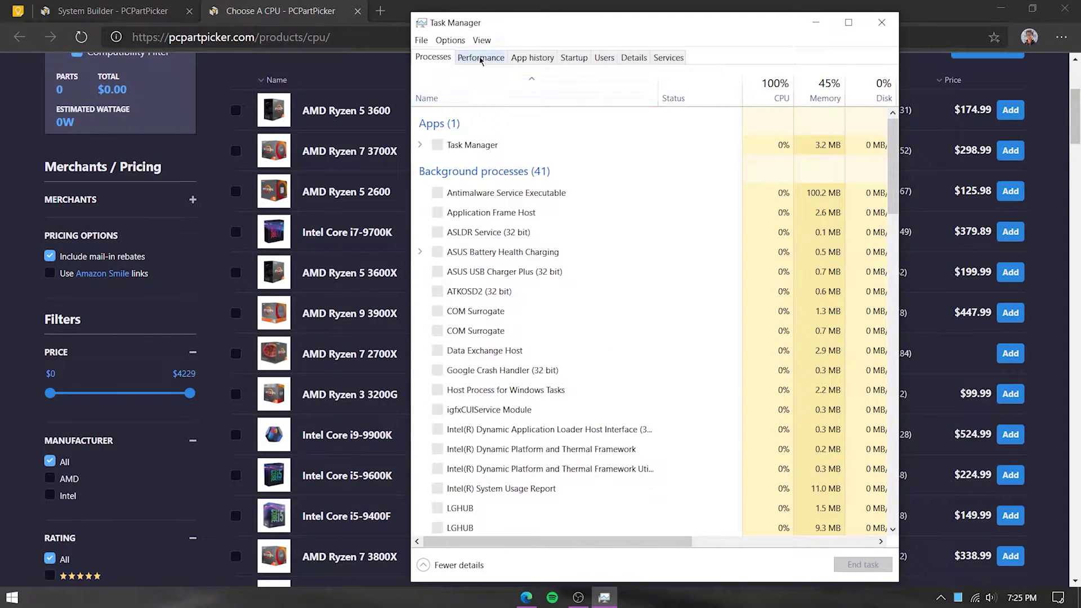
pyautogui.click(480, 58)
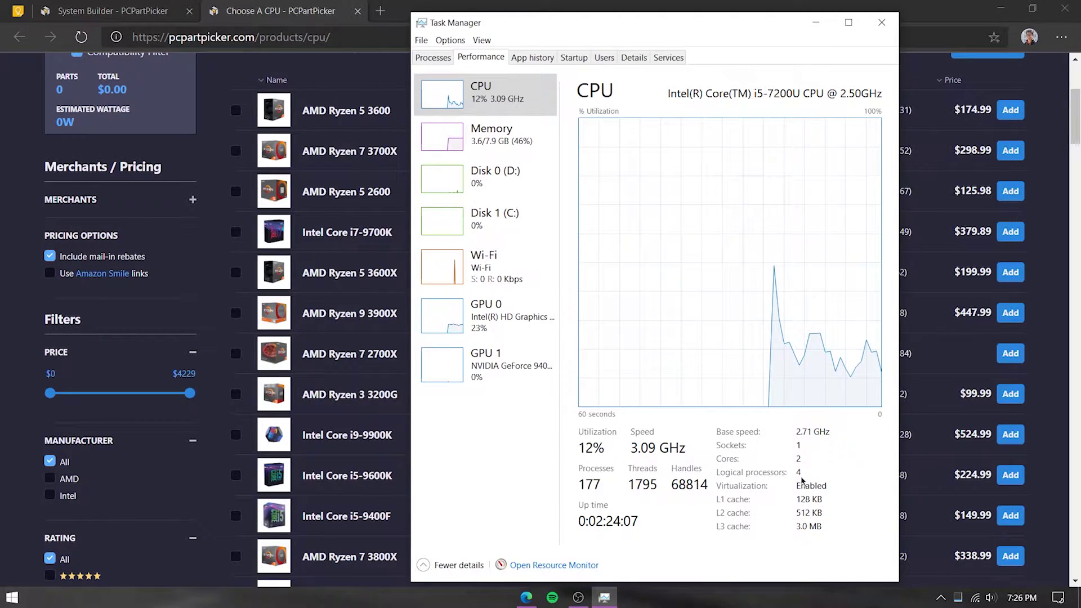
pyautogui.click(882, 23)
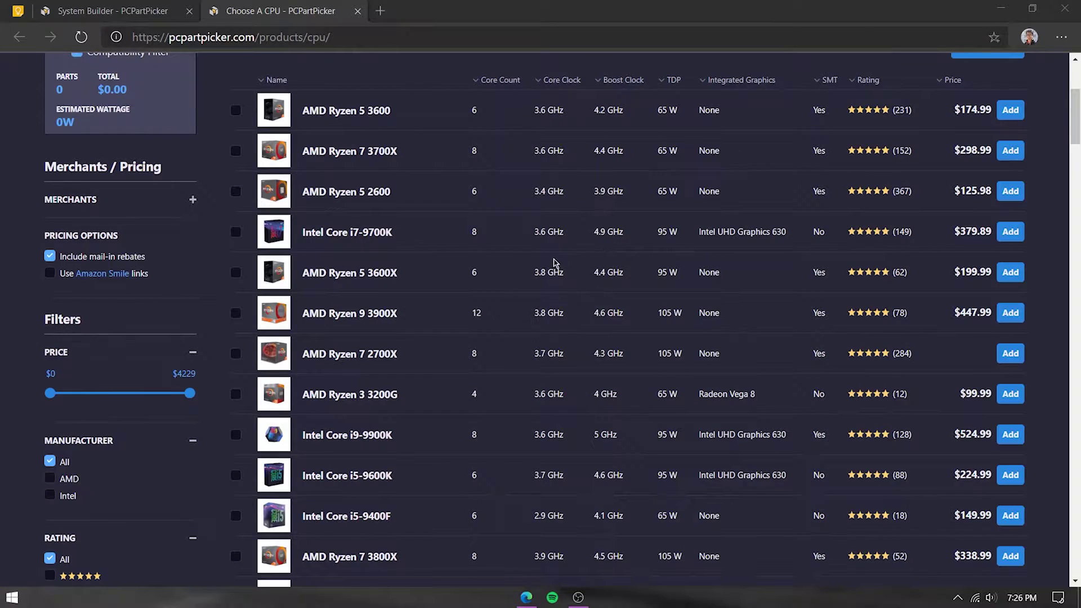
# Compare the listed CPUs' specifications and prices, and add the Intel Core i7-9700K to the part list.
pyautogui.scroll(2, 552, 263)
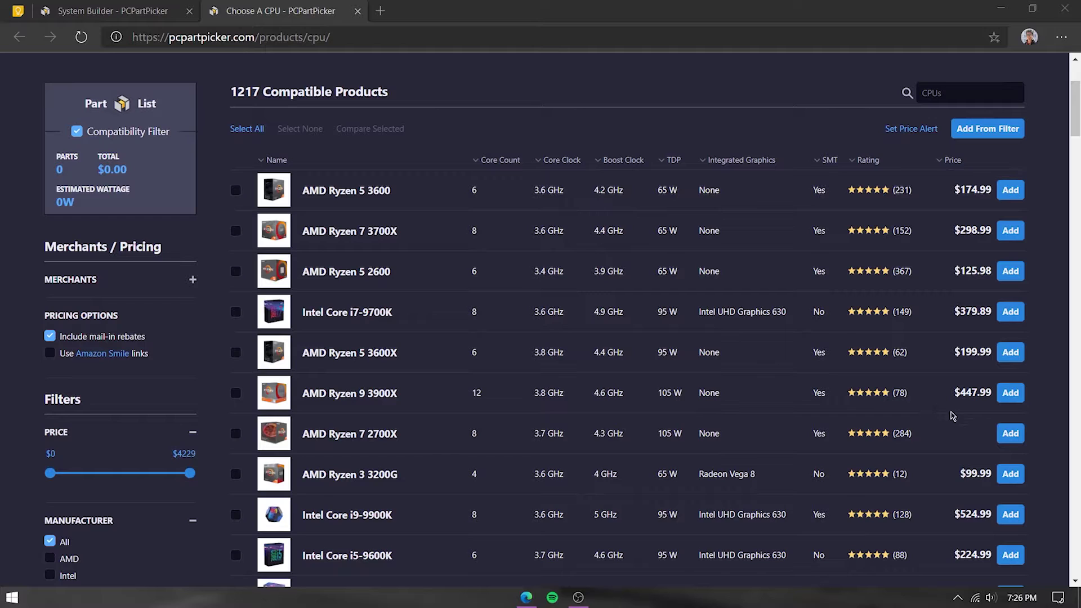
pyautogui.scroll(-1, 1045, 231)
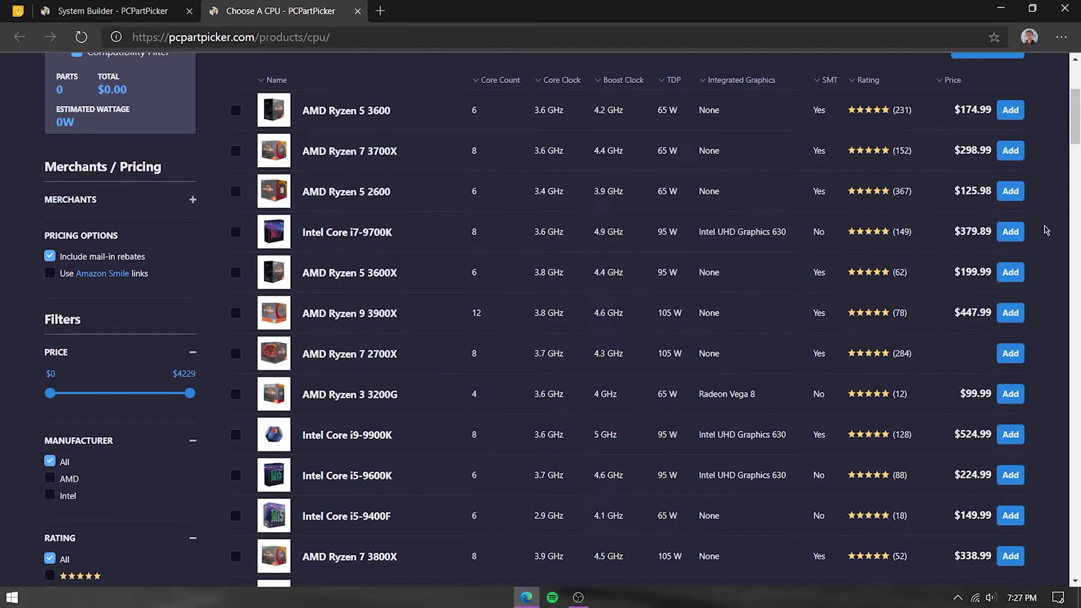
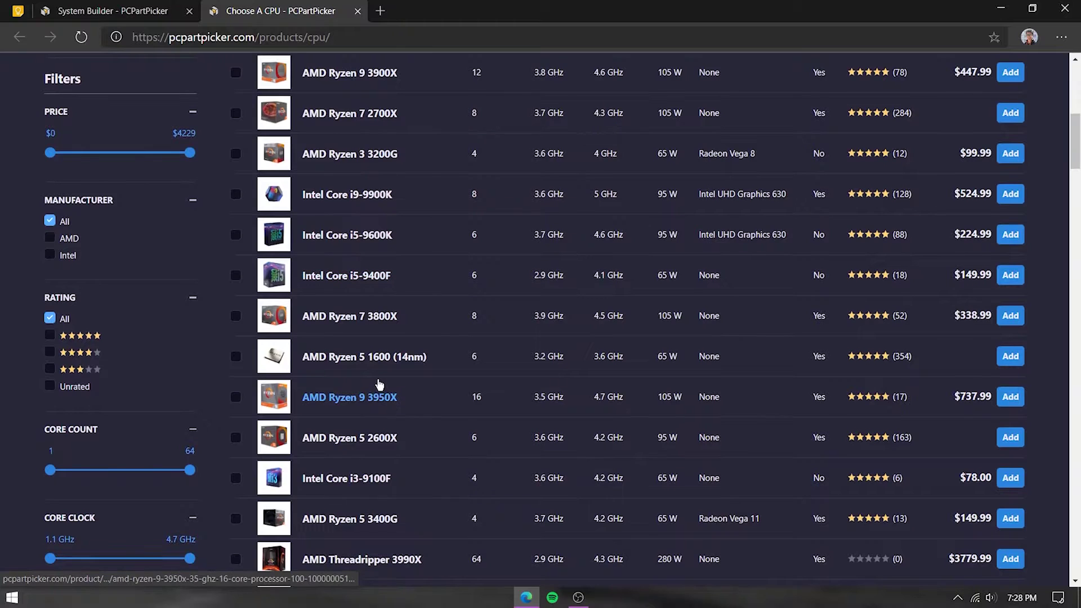
pyautogui.scroll(-1, 380, 387)
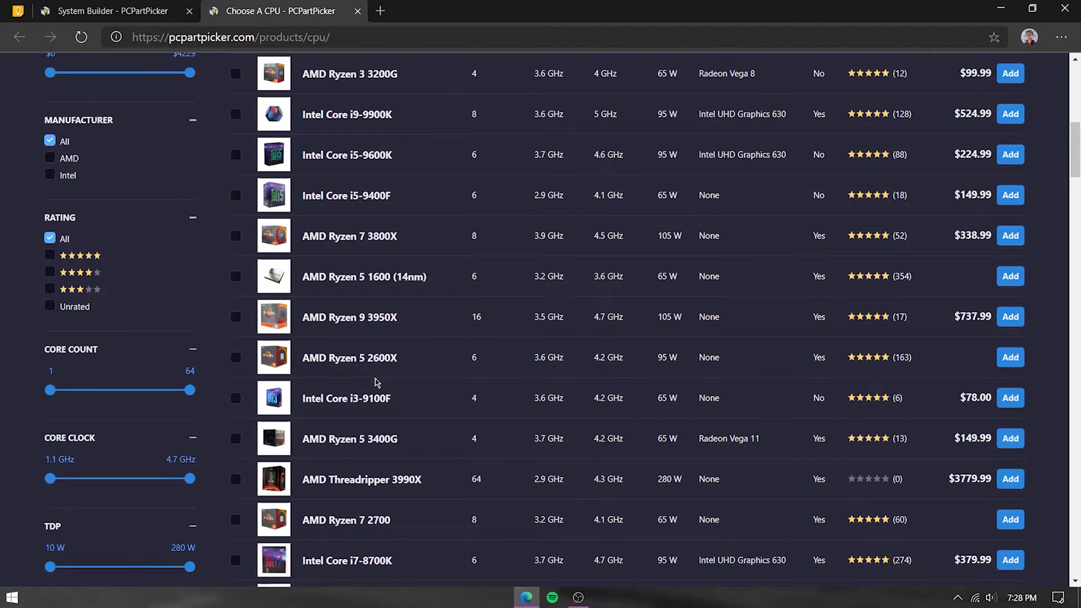
pyautogui.scroll(5, 379, 386)
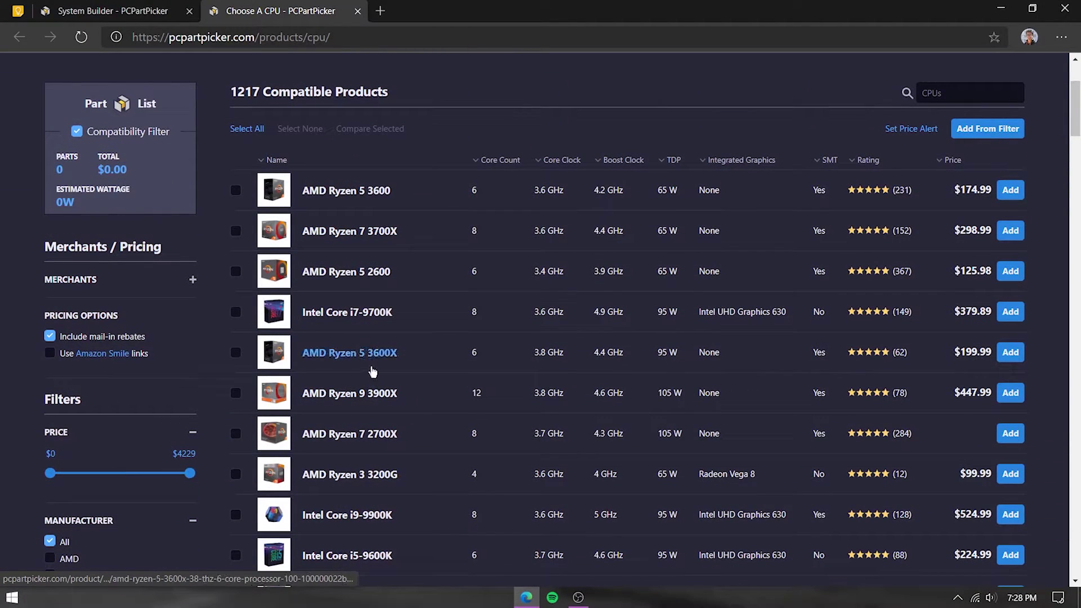
pyautogui.click(1010, 311)
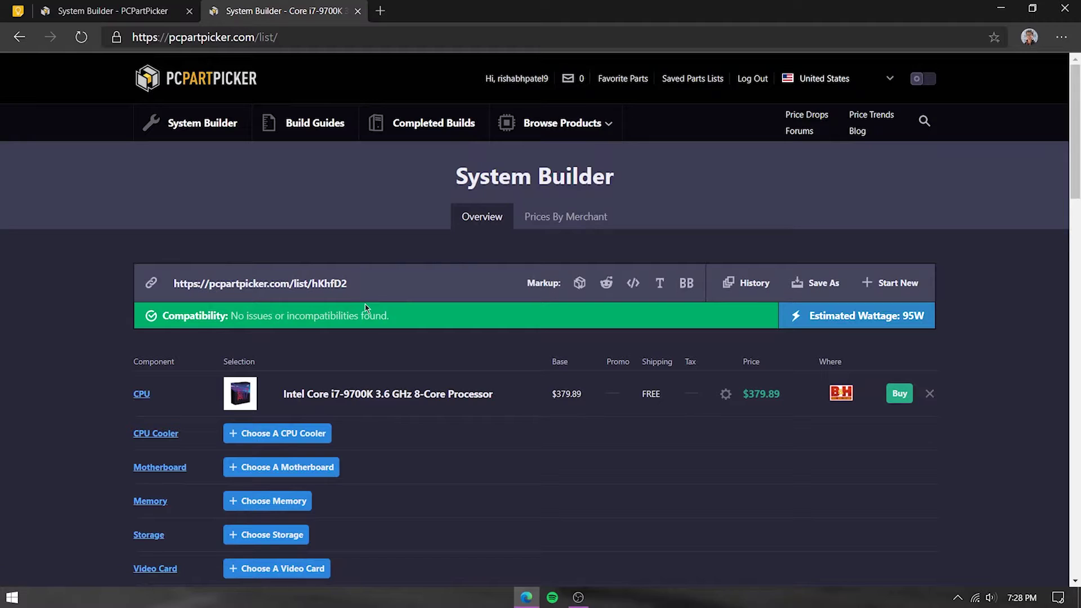
# Open the CPU cooler selection and look over the compatible coolers and their prices.
pyautogui.scroll(-1, 365, 311)
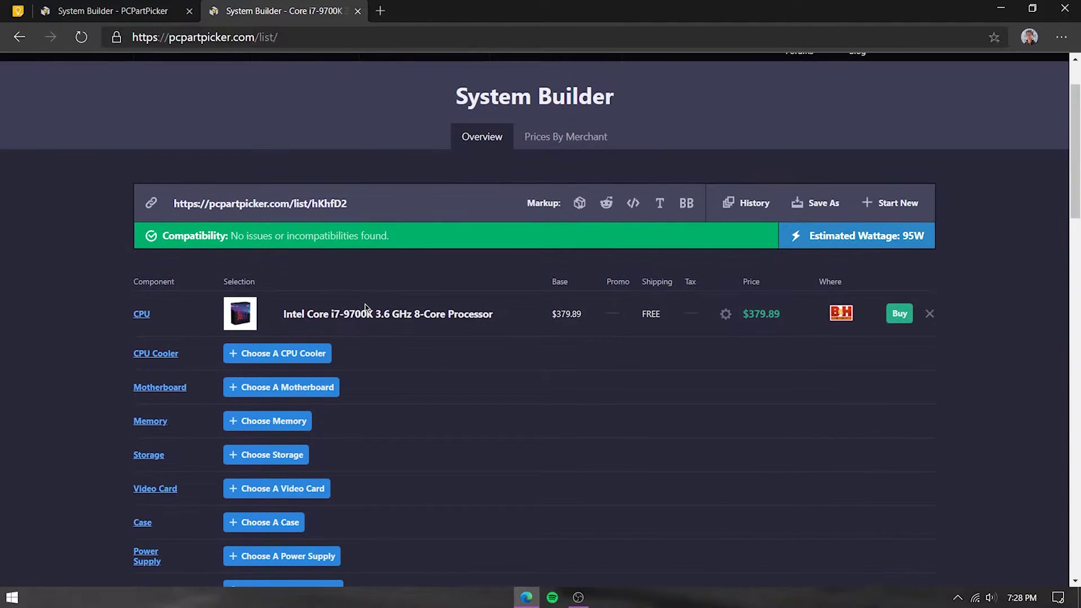
pyautogui.click(257, 356)
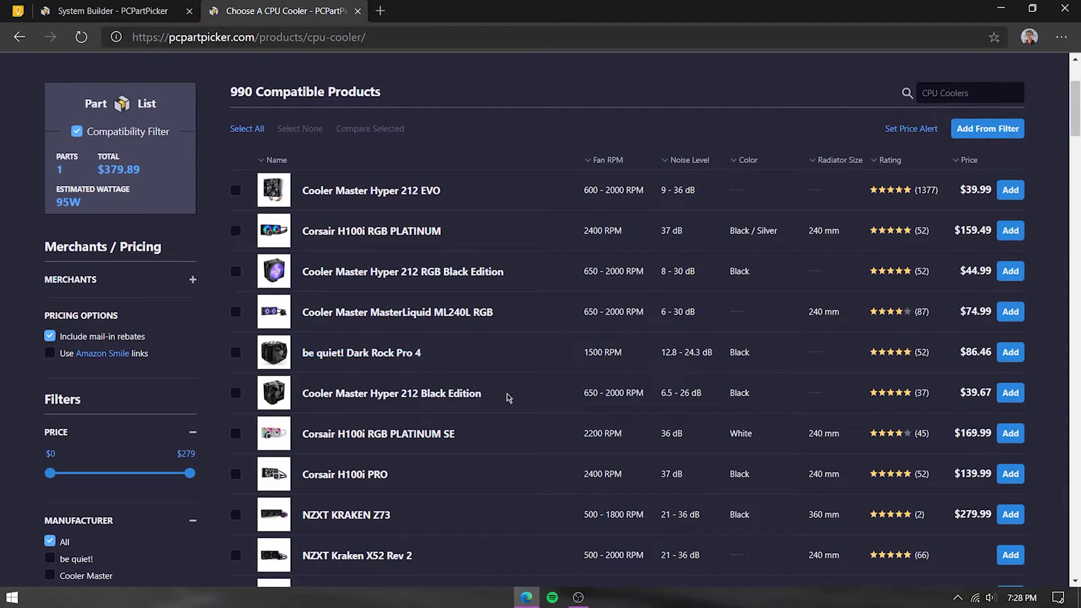
pyautogui.moveTo(957, 355); pyautogui.dragTo(991, 354)
pyautogui.scroll(3, 736, 291)
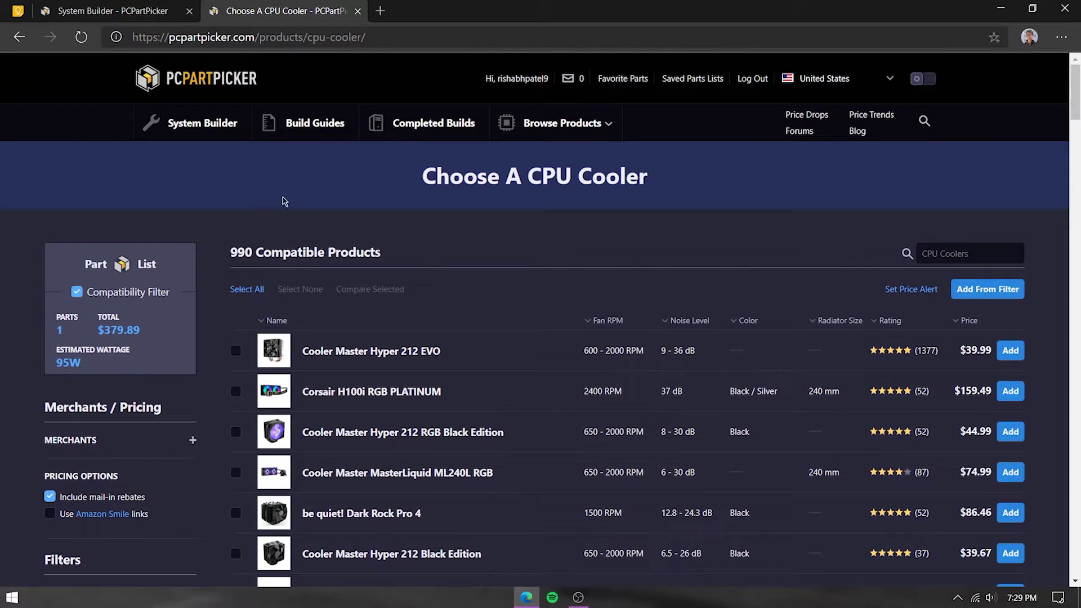
# Return to the System Builder and replace the Intel Core i7-9700K with the AMD Ryzen 7 3700X.
pyautogui.click(221, 125)
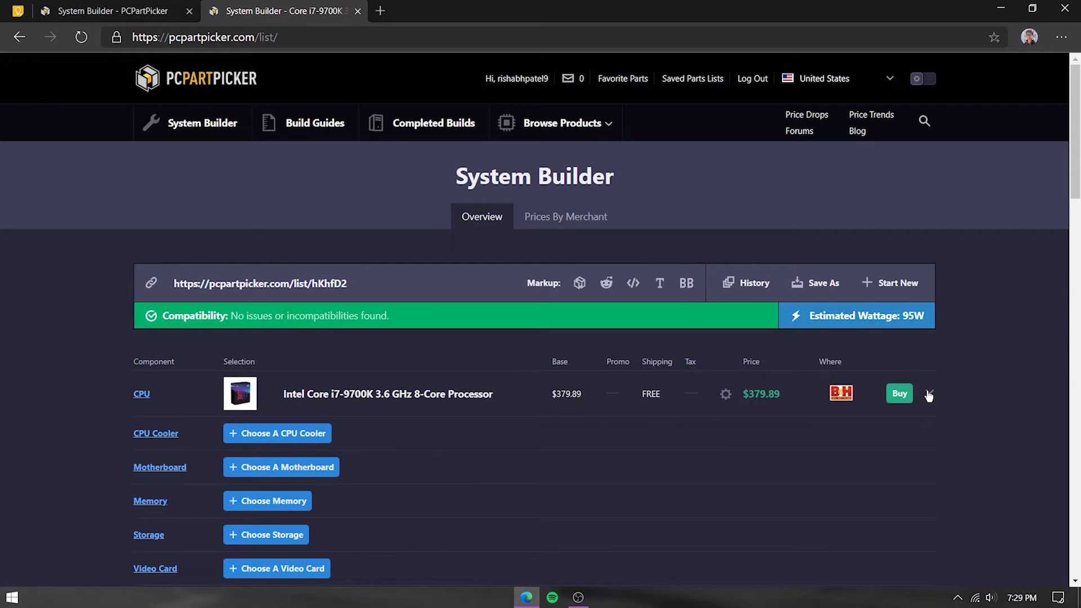
pyautogui.click(928, 396)
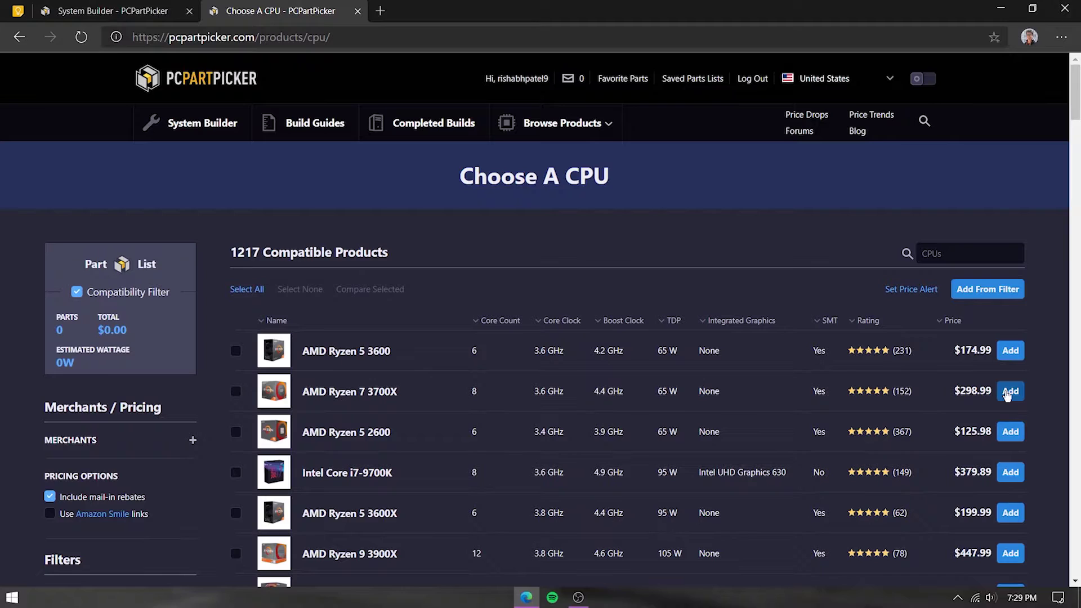
pyautogui.click(1009, 392)
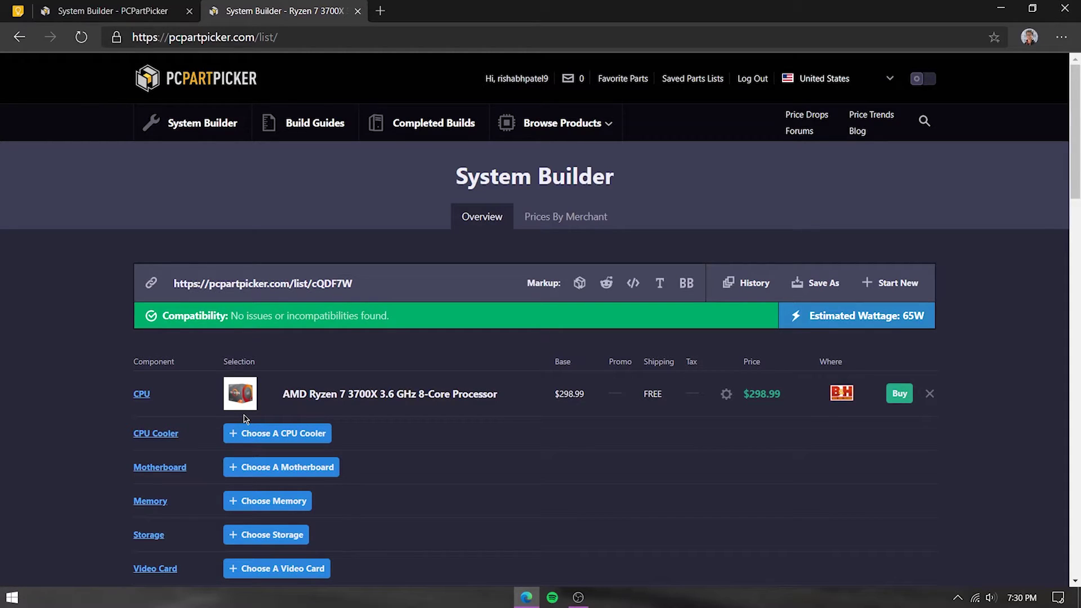
# Open the motherboard selection and compare the compatible boards' sockets, form factors, memory limits and prices.
pyautogui.click(281, 467)
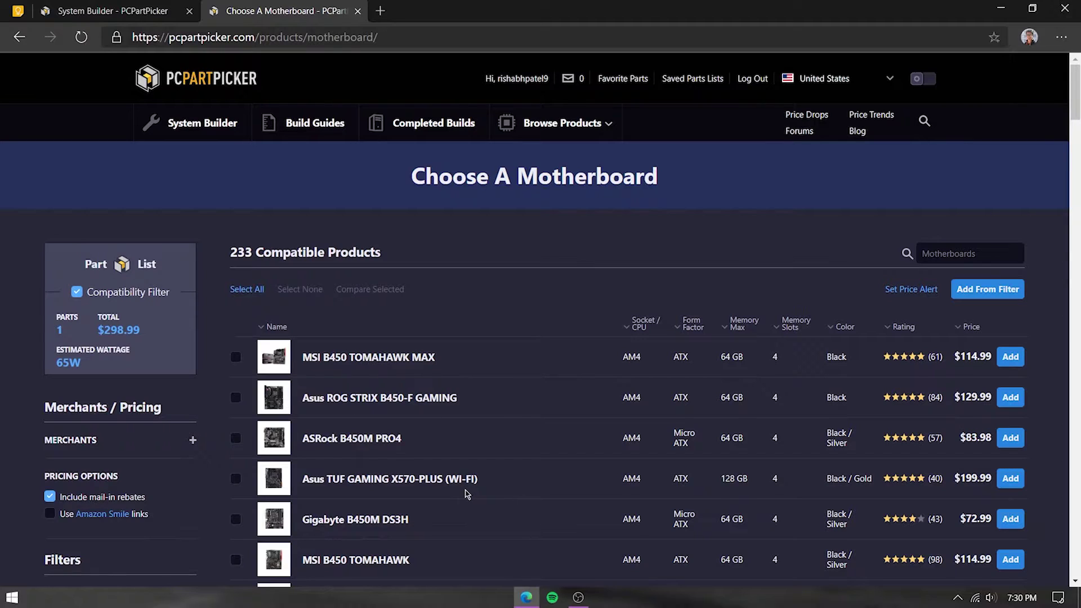
pyautogui.scroll(-3, 478, 445)
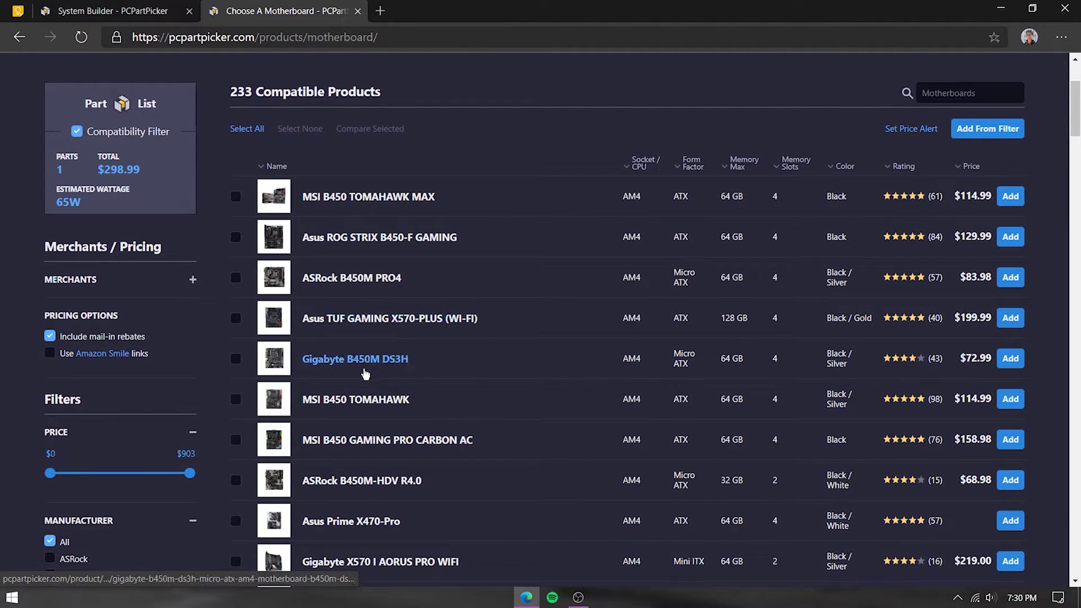
pyautogui.scroll(-4, 369, 372)
pyautogui.scroll(5, 411, 443)
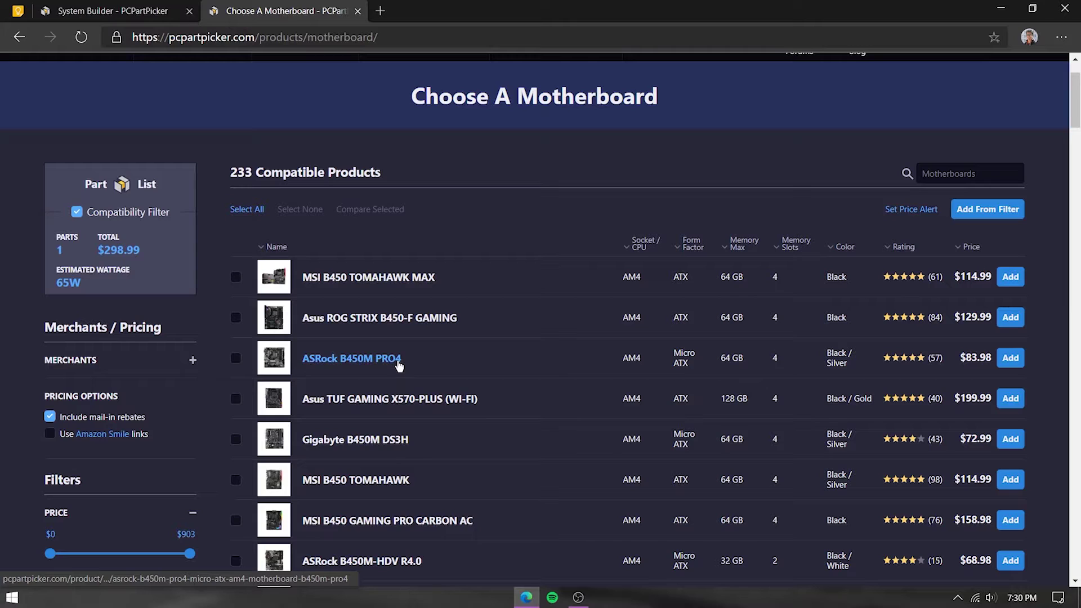
pyautogui.scroll(2, 399, 364)
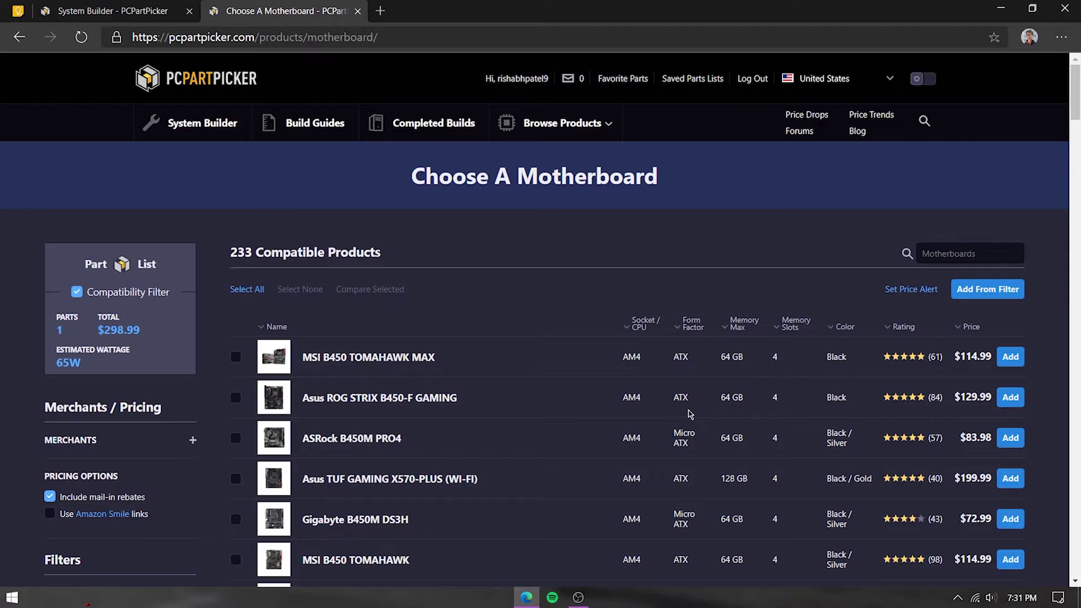
pyautogui.scroll(-1, 690, 414)
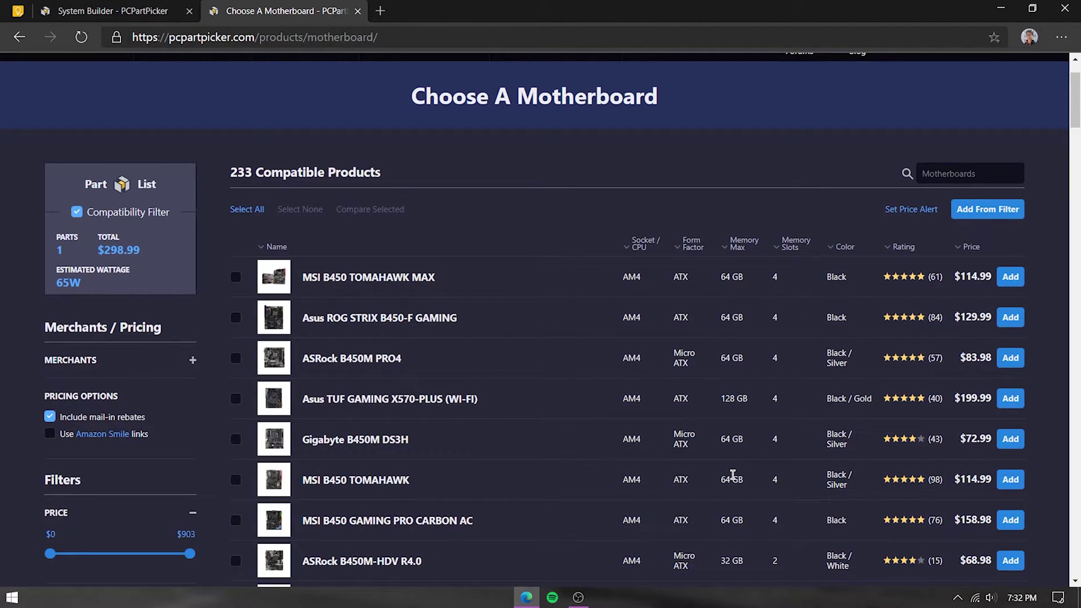
# Review the Asus ROG STRIX B450-F GAMING's merchant prices and photo in a separate tab, and close that tab.
pyautogui.middleClick(341, 317)
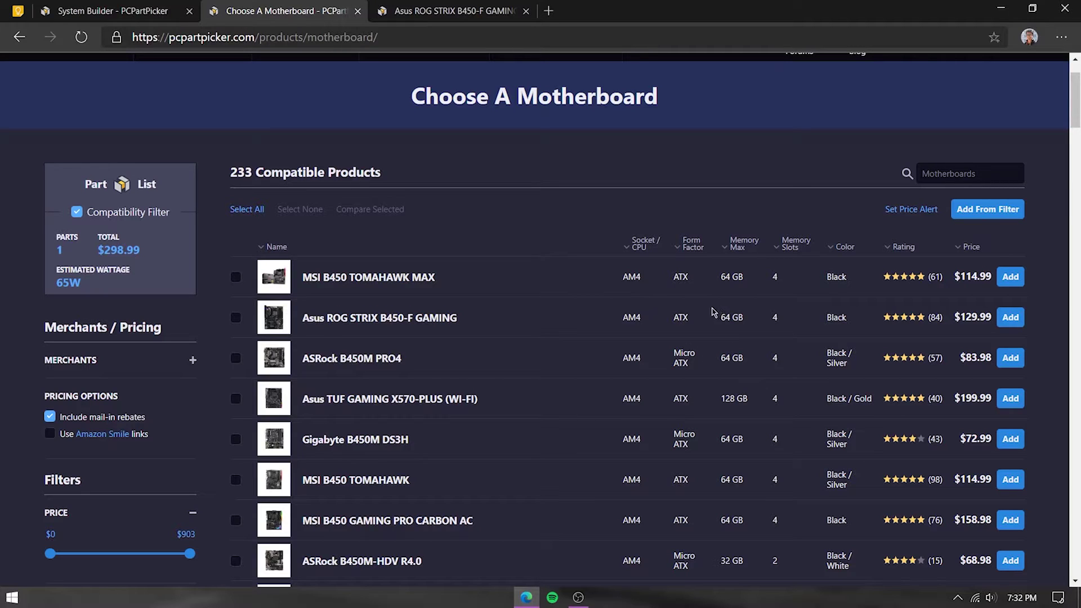
pyautogui.click(477, 5)
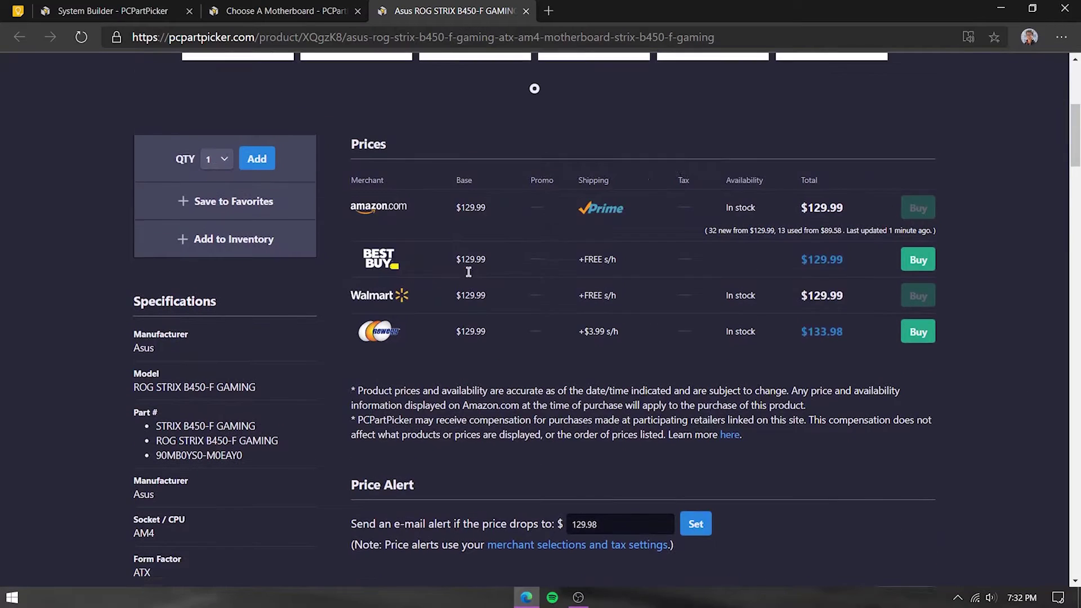
pyautogui.scroll(-3, 468, 271)
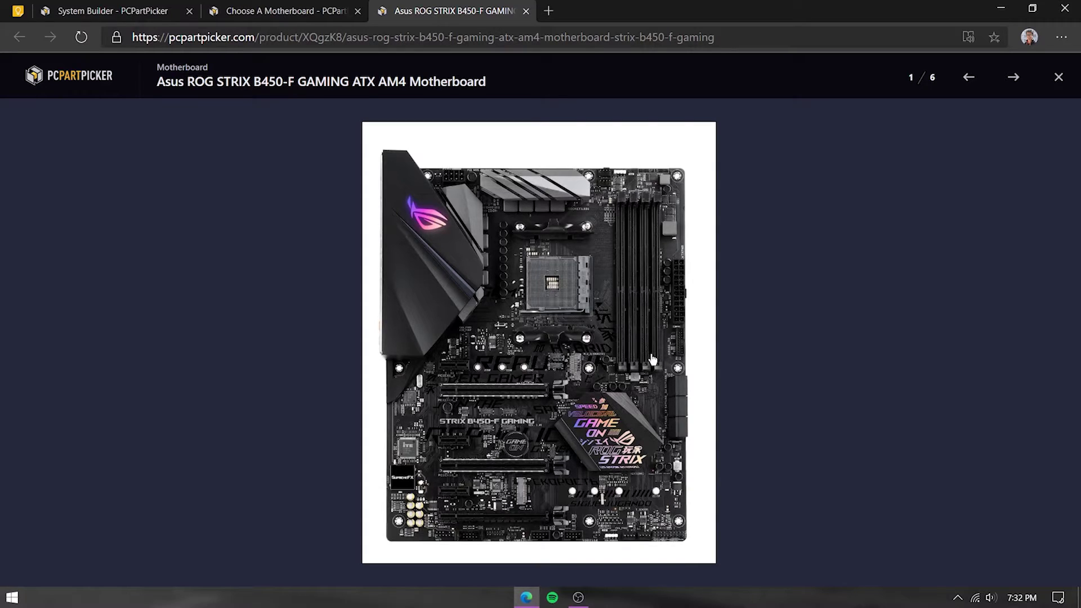
pyautogui.click(1057, 77)
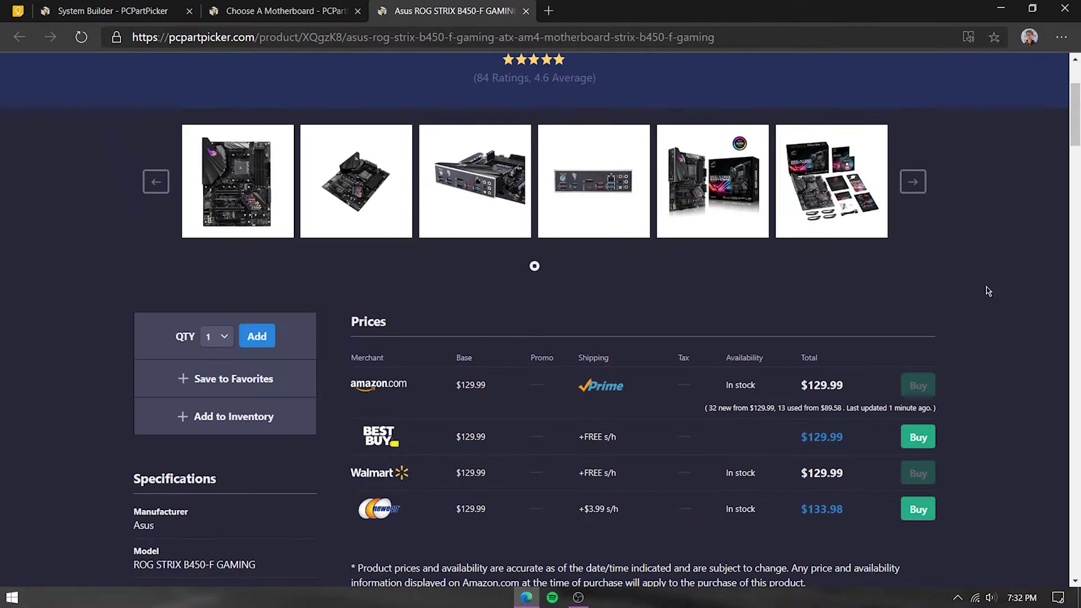
pyautogui.hotkey('ctrl', 'w')
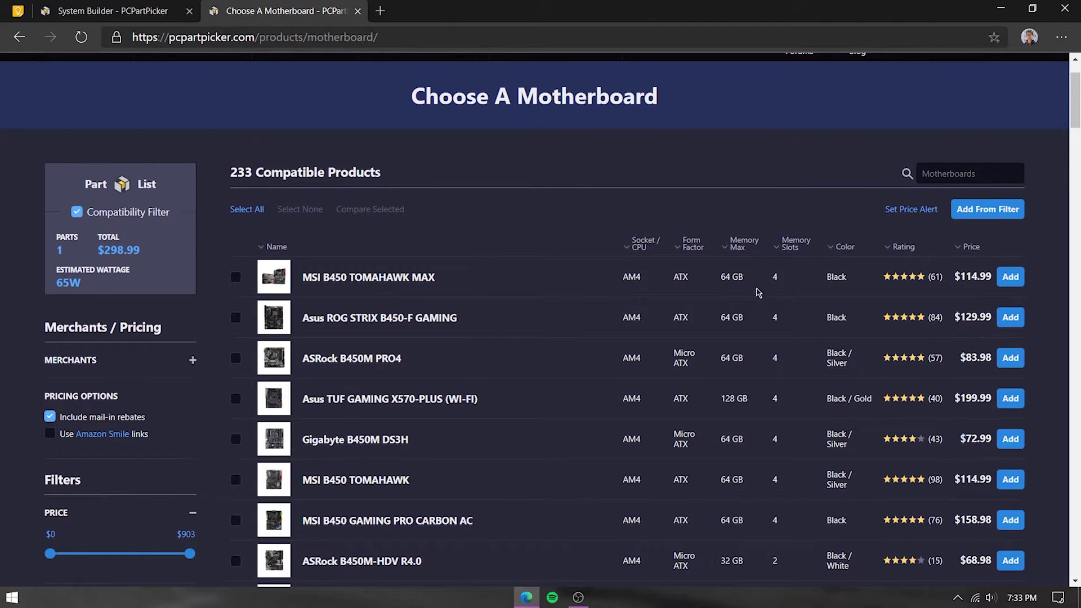
# Check the Asus ROG STRIX B450-F GAMING's price and add the Asus TUF GAMING X570-PLUS (WI-FI) motherboard to the part list.
pyautogui.scroll(-1, 754, 289)
pyautogui.doubleClick(988, 237)
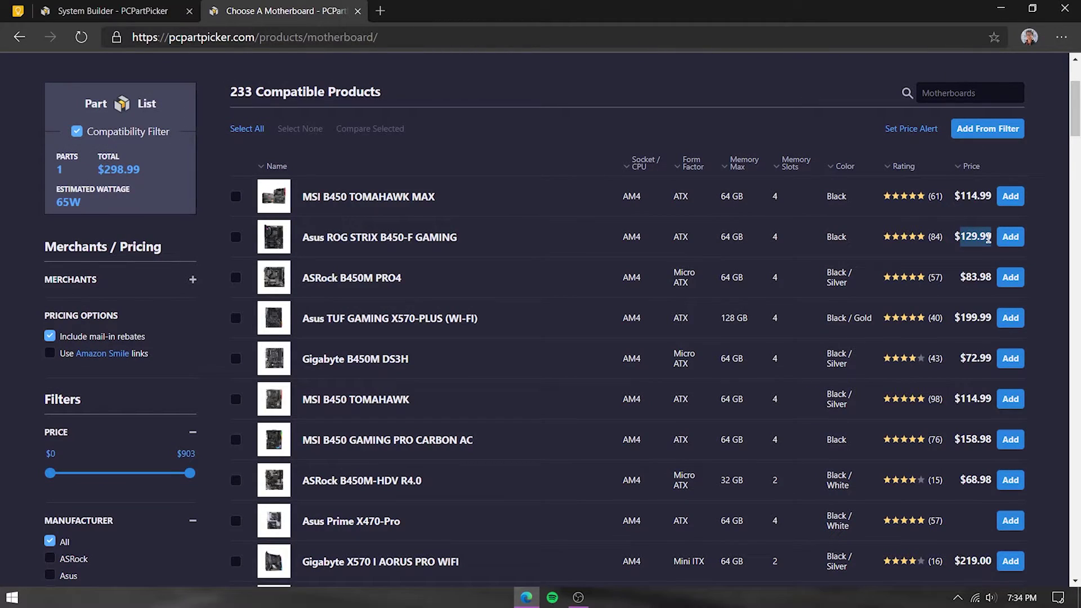
pyautogui.click(488, 240)
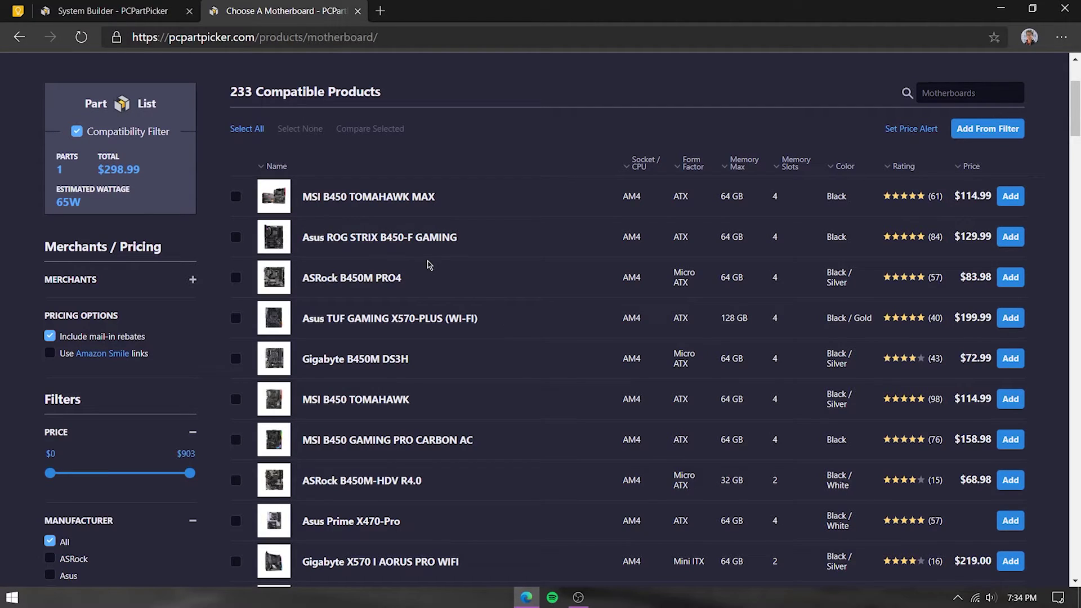
pyautogui.click(1010, 317)
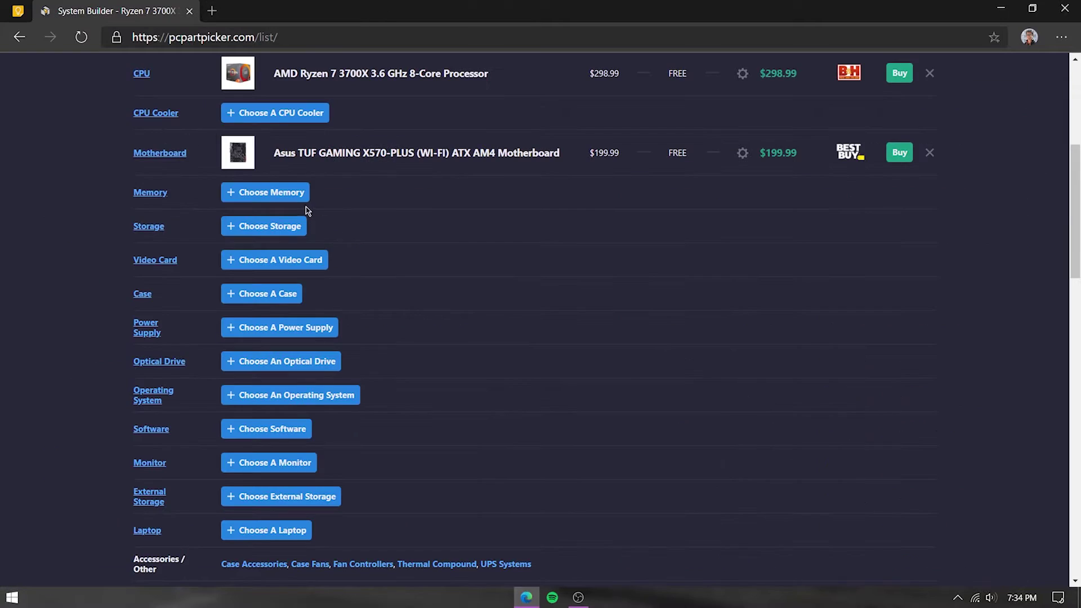
# Open the memory selection and examine the listed kits' speed and module configuration.
pyautogui.click(299, 192)
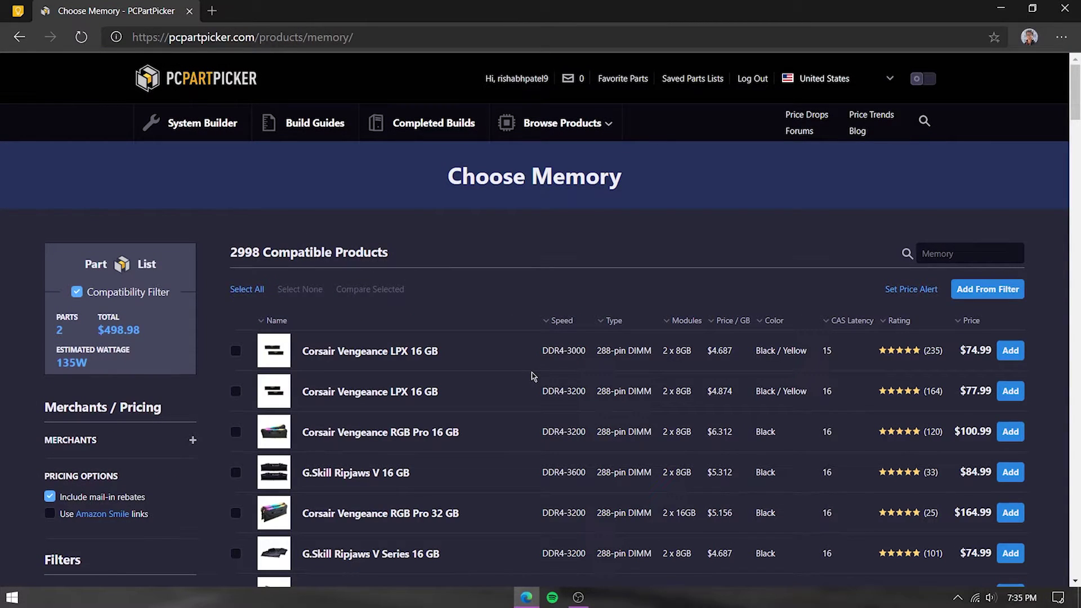
pyautogui.scroll(-3, 533, 376)
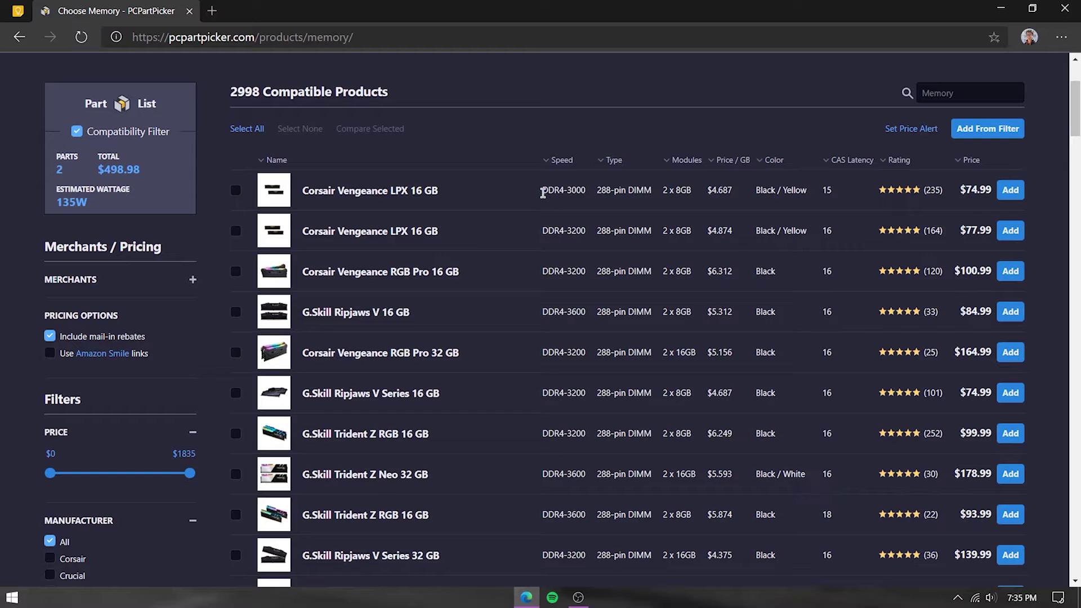
pyautogui.moveTo(542, 190); pyautogui.dragTo(587, 194)
pyautogui.click(560, 244)
pyautogui.scroll(2, 450, 394)
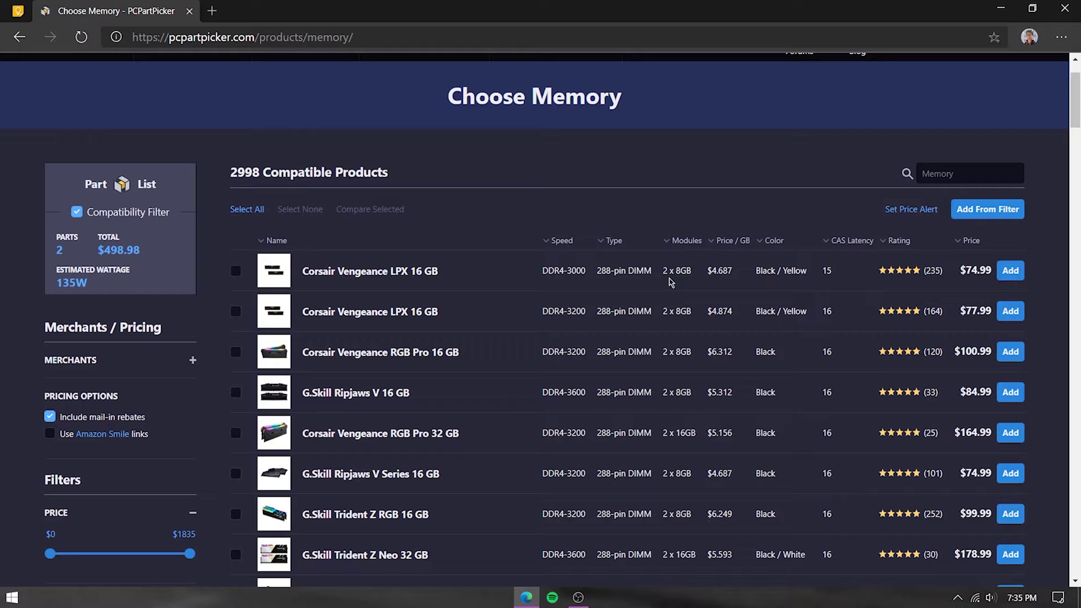
# Filter the memory list to DDR4-3600 speed and a CAS latency of 5 to 18.
pyautogui.scroll(-10, 669, 282)
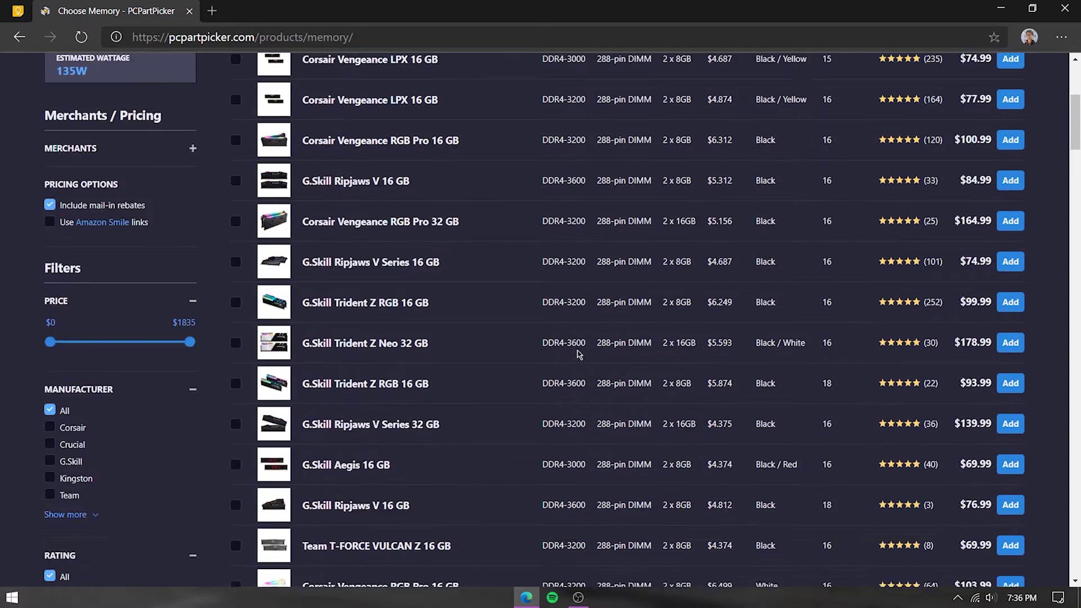
pyautogui.scroll(3, 589, 332)
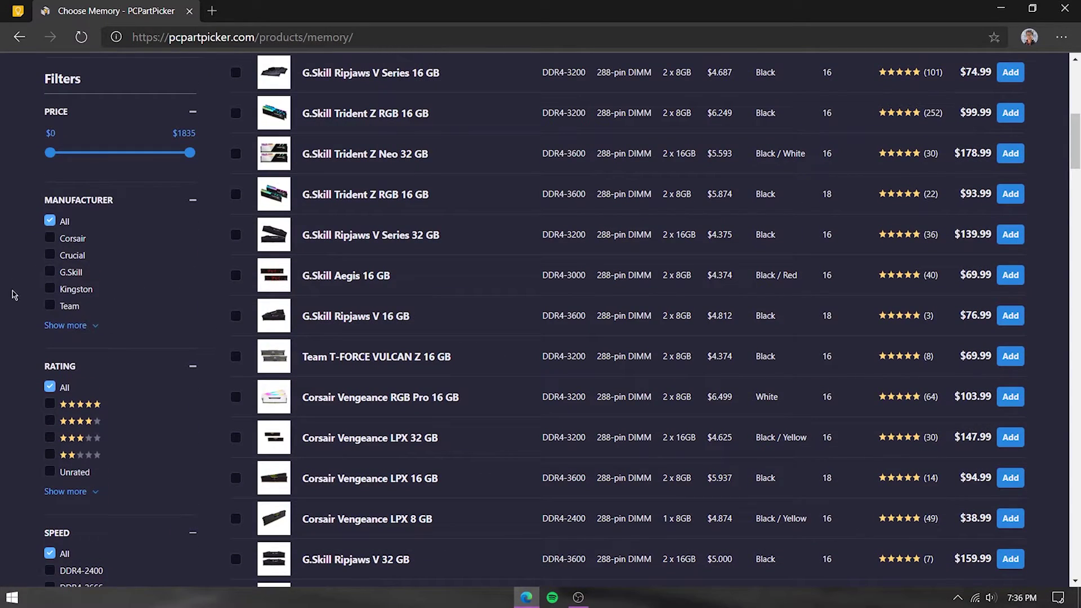
pyautogui.scroll(-4, 161, 481)
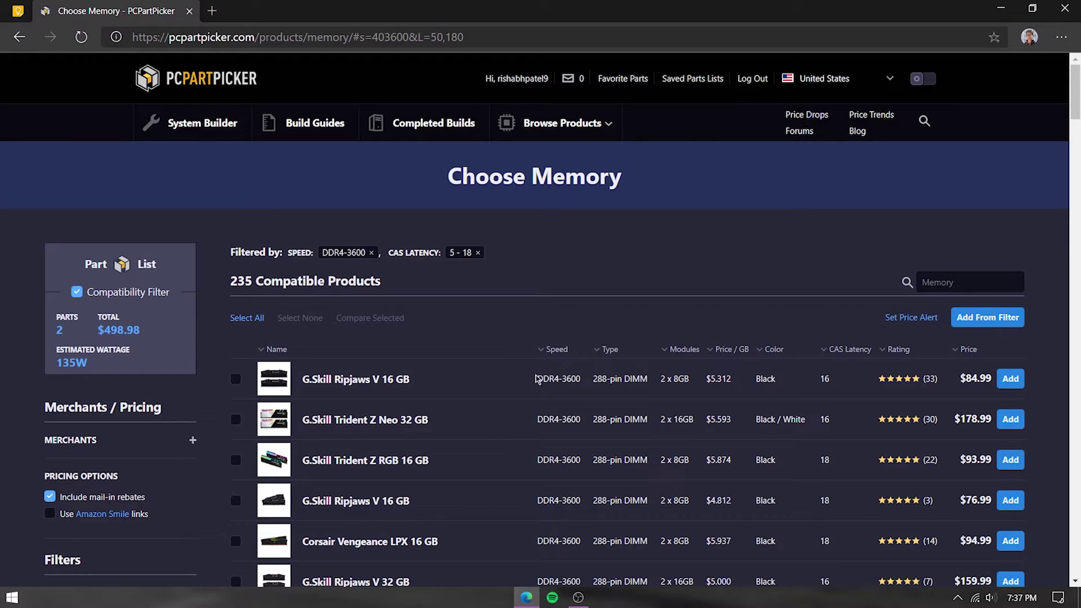
# Compare the filtered kits' speed, modules and CAS latency, and add the G.Skill Trident Z Neo 32 GB to the part list.
pyautogui.moveTo(536, 379); pyautogui.dragTo(585, 384)
pyautogui.click(559, 462)
pyautogui.moveTo(663, 458); pyautogui.dragTo(696, 464)
pyautogui.moveTo(815, 462); pyautogui.dragTo(827, 462)
pyautogui.moveTo(272, 469)
pyautogui.scroll(-1, 444, 271)
pyautogui.scroll(-1, 444, 271)
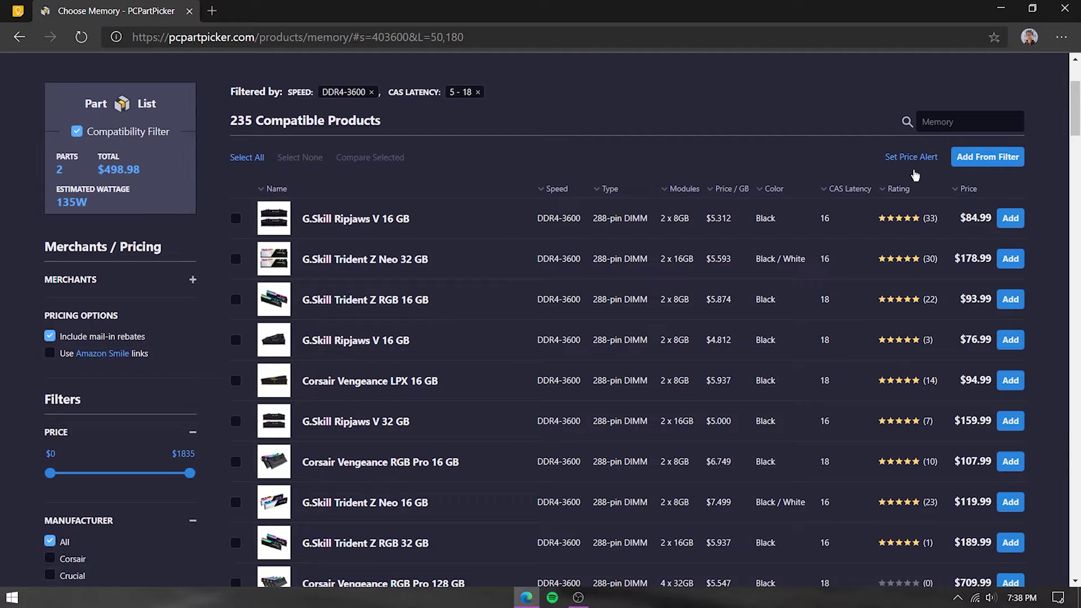
pyautogui.click(1000, 265)
# Compare storage capacities and prices, and add the Samsung 970 Evo Plus 500 GB and Seagate Barracuda Compute 2 TB.
pyautogui.click(307, 195)
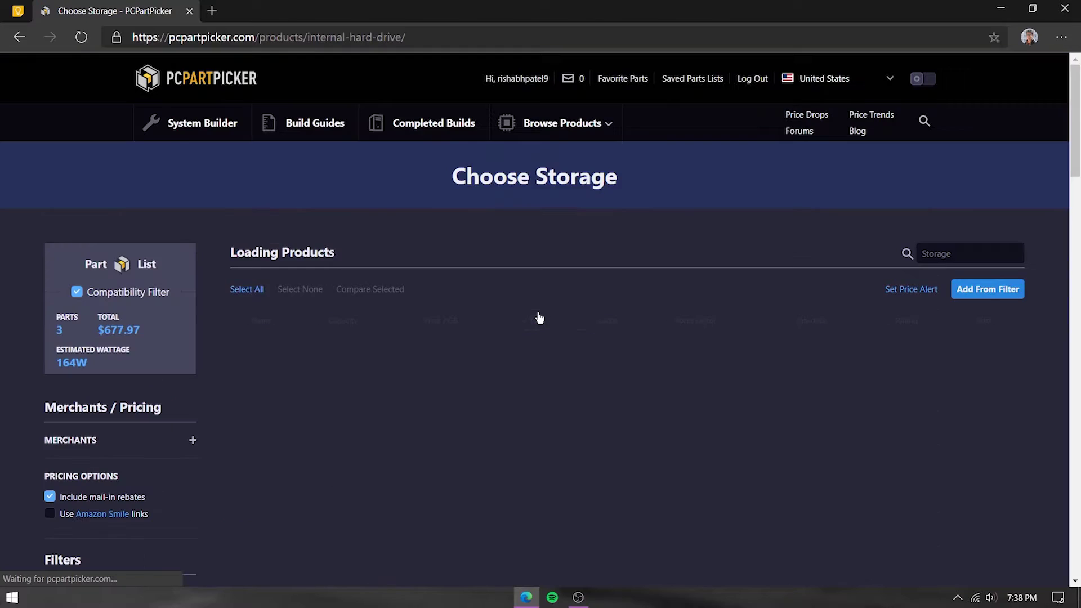
pyautogui.scroll(-2, 517, 178)
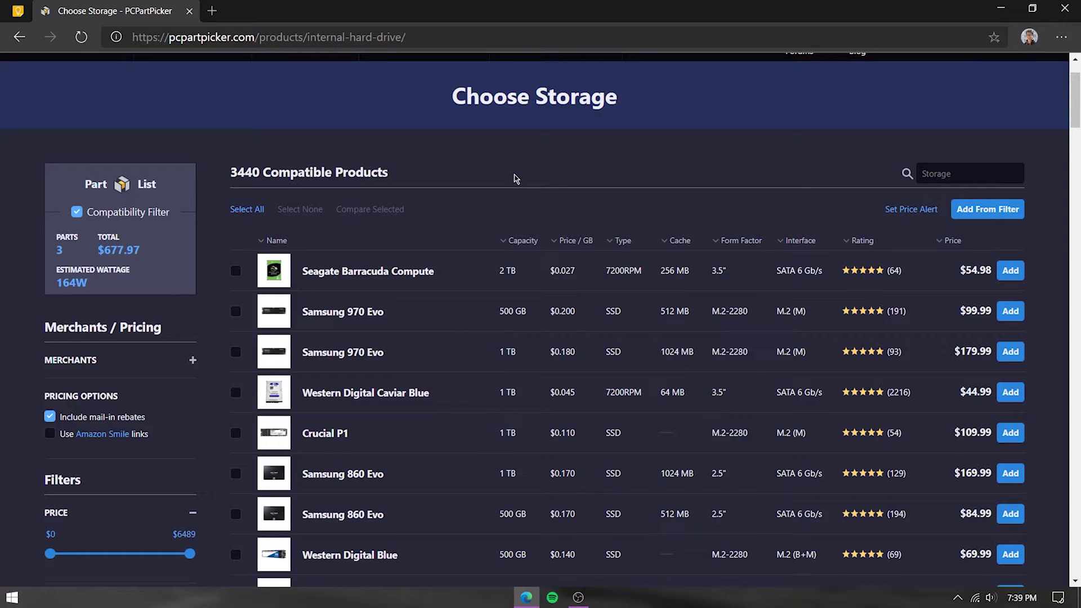
pyautogui.doubleClick(975, 432)
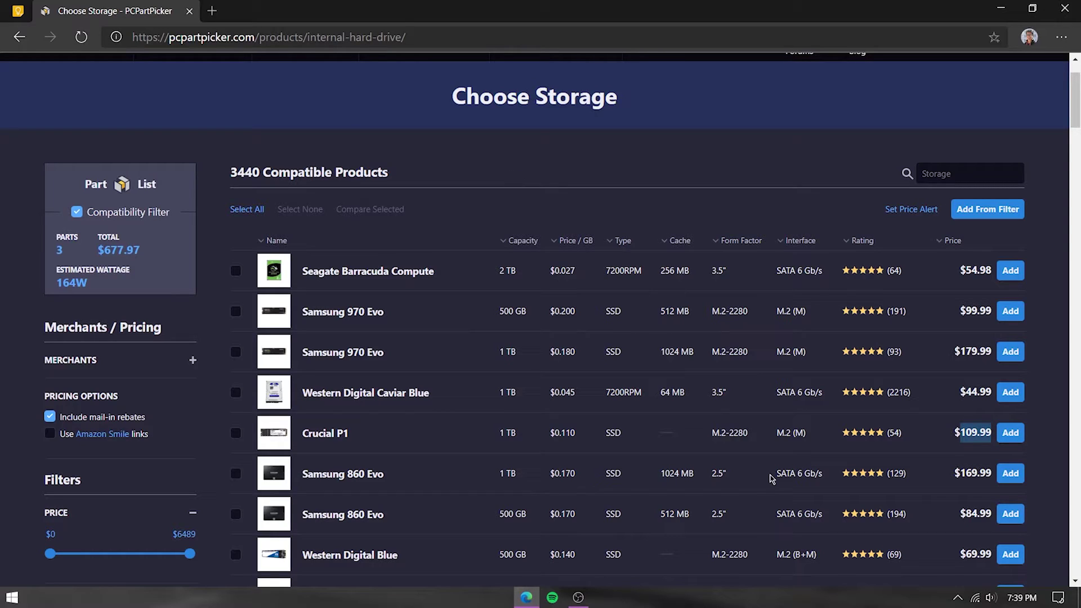
pyautogui.scroll(2, 709, 337)
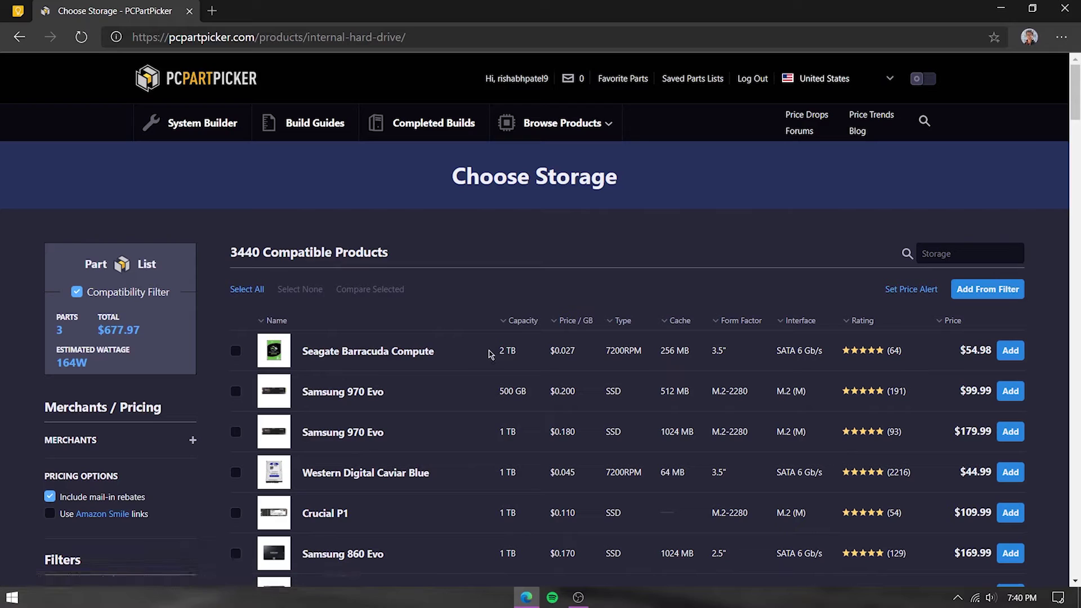
pyautogui.moveTo(488, 354); pyautogui.dragTo(521, 352)
pyautogui.moveTo(956, 351); pyautogui.dragTo(970, 352)
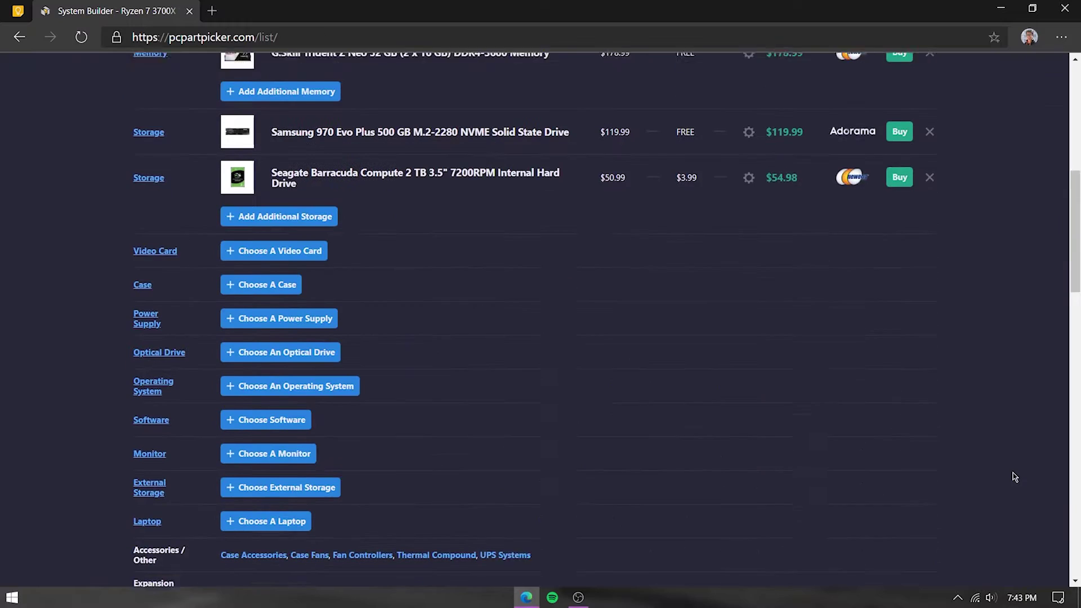
# Open the video card selection and filter the list to the GeForce RTX 2070 SUPER chipset.
pyautogui.scroll(1, 1014, 476)
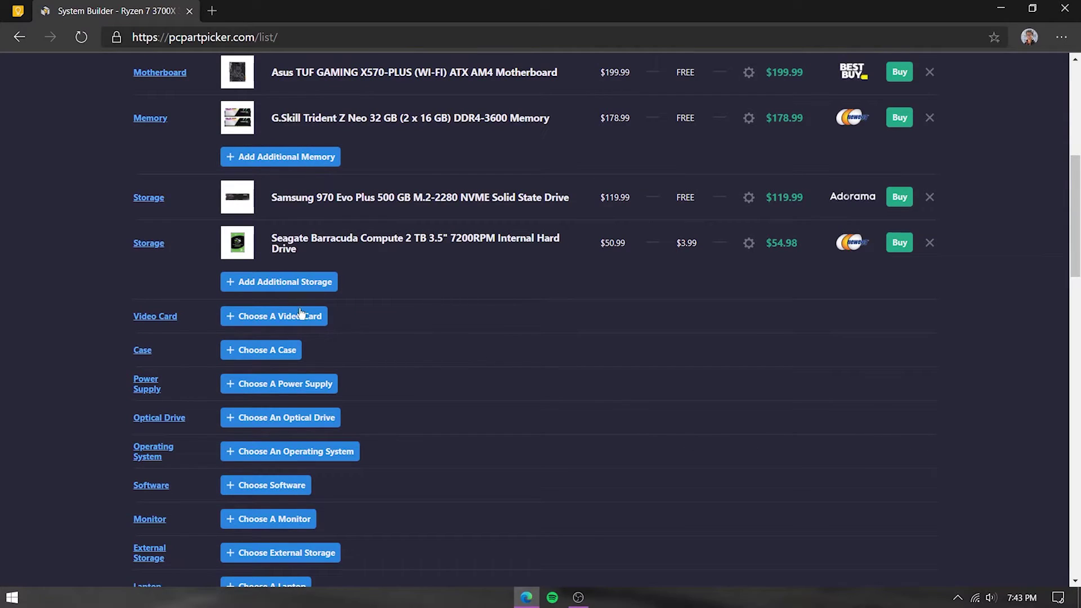
pyautogui.click(301, 315)
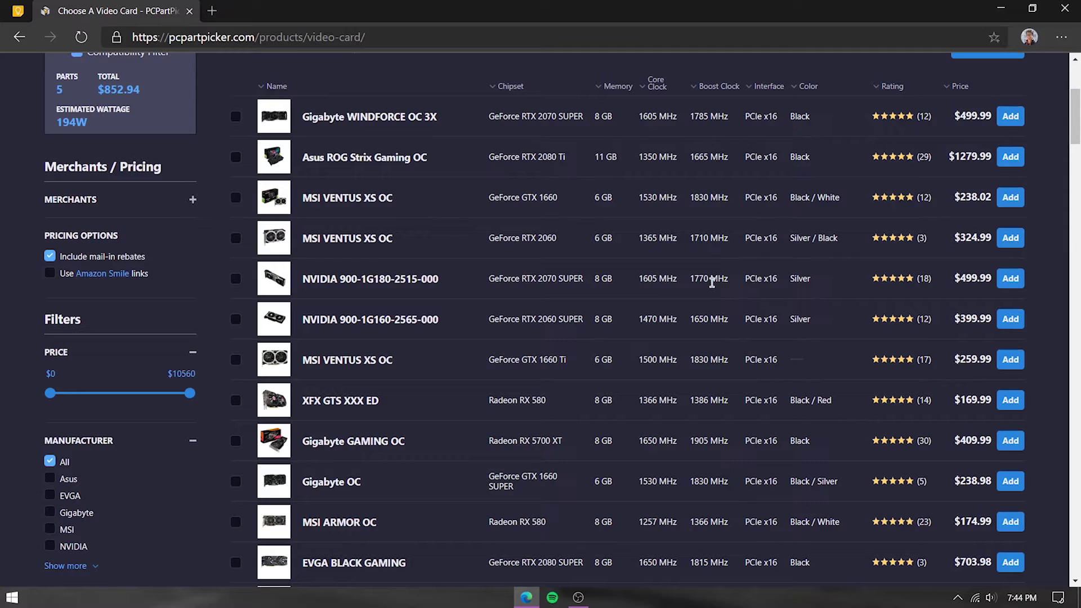
pyautogui.scroll(-10, 150, 279)
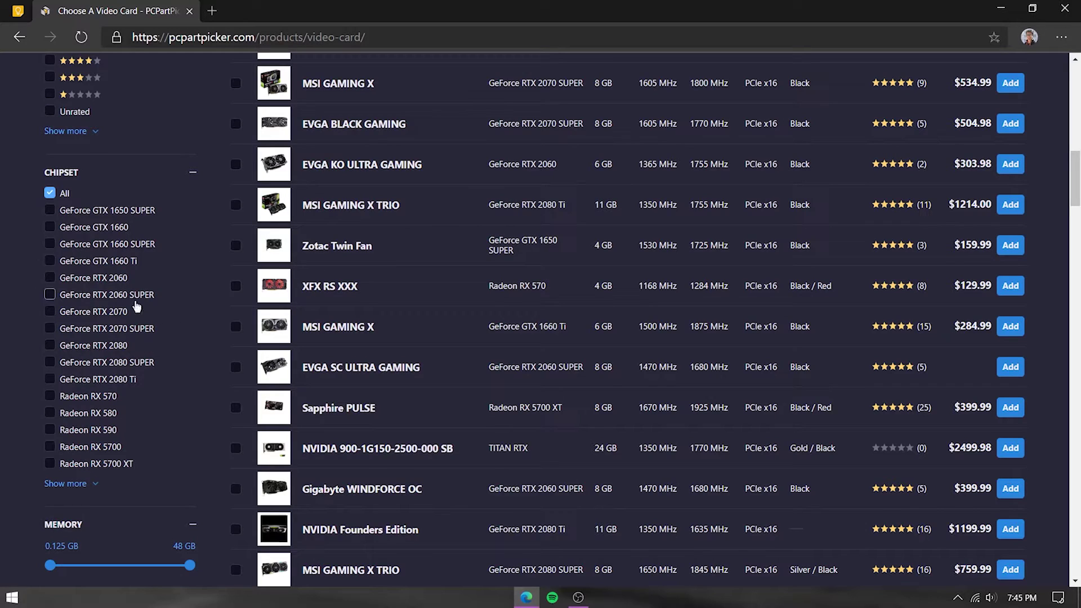
pyautogui.moveTo(131, 278); pyautogui.dragTo(144, 294)
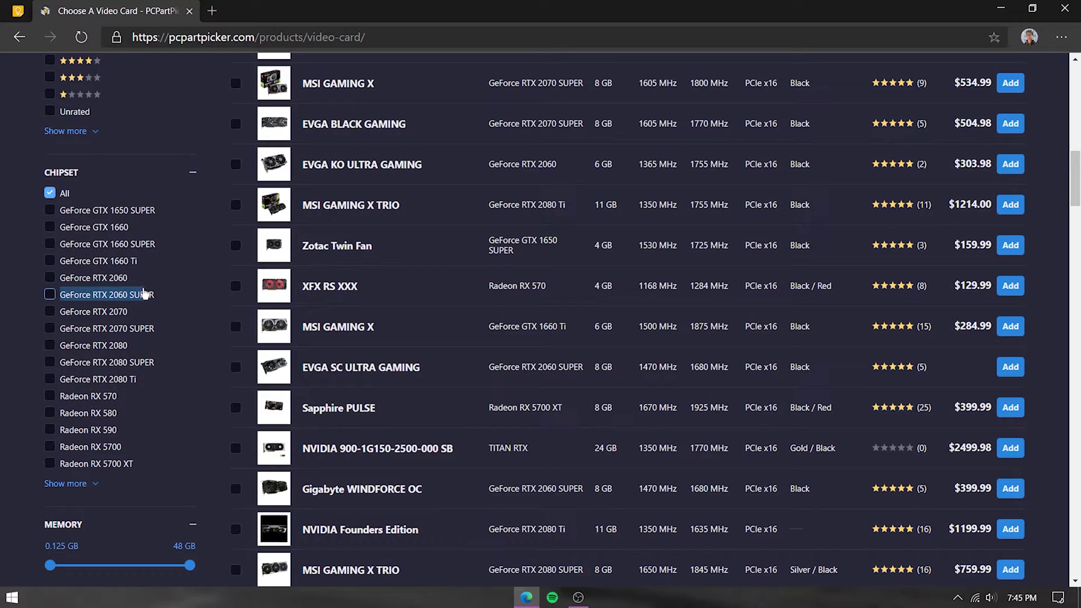
pyautogui.click(179, 284)
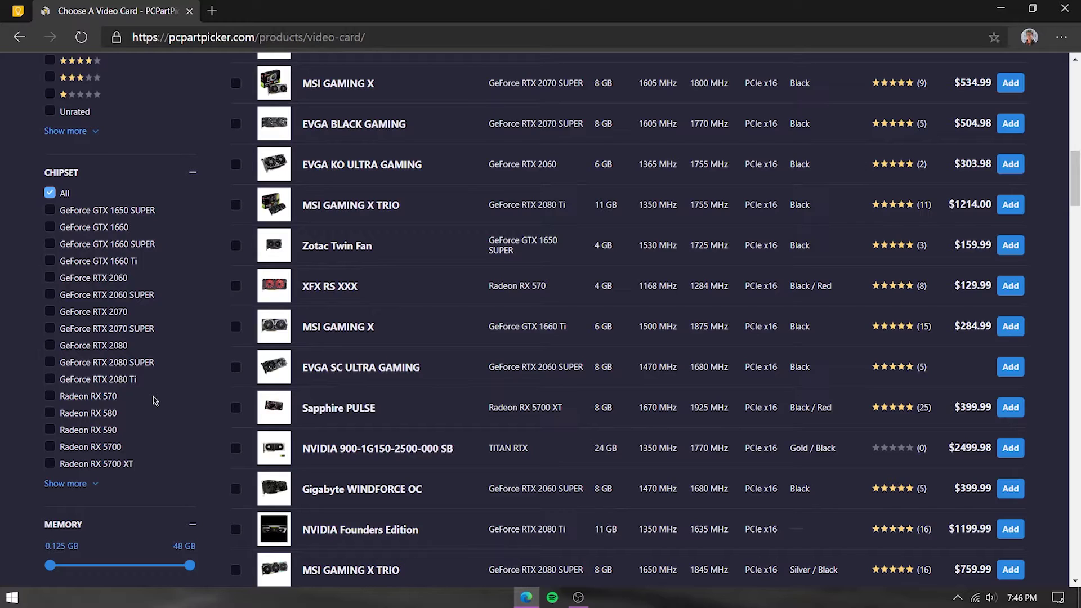
pyautogui.scroll(2, 155, 400)
pyautogui.click(50, 408)
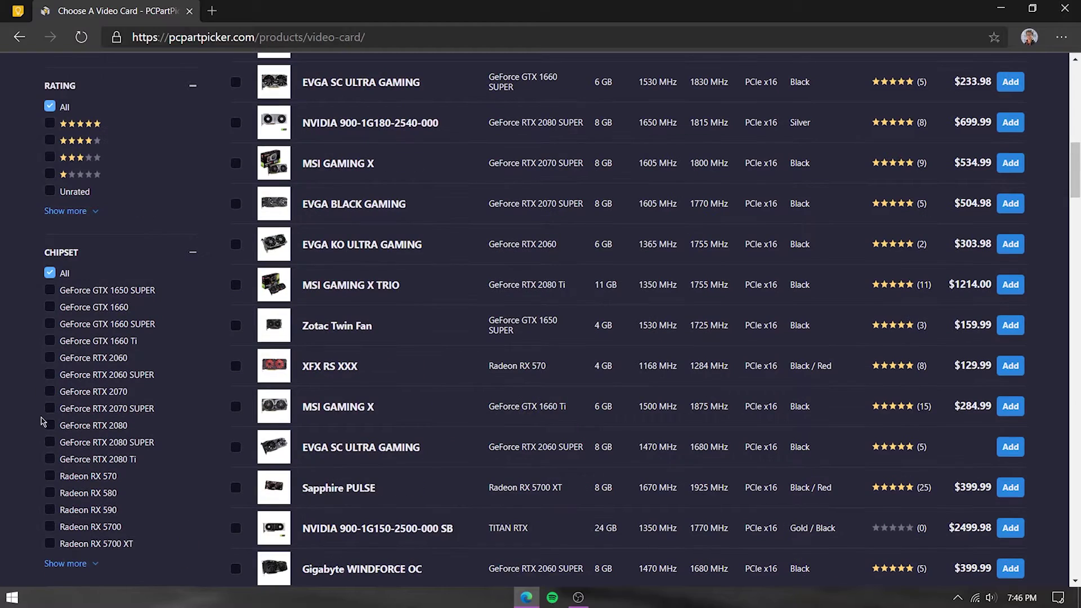
pyautogui.rightClick(51, 476)
pyautogui.click(4, 433)
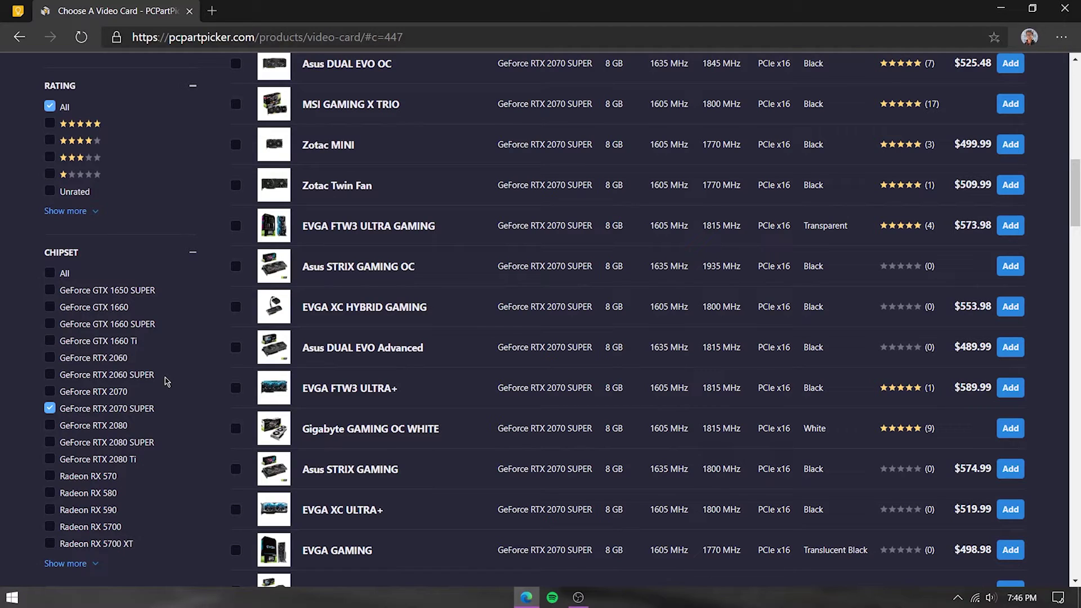
# Sort the RTX 2070 SUPER cards by ascending price and compare their prices and cooler designs.
pyautogui.moveTo(284, 460)
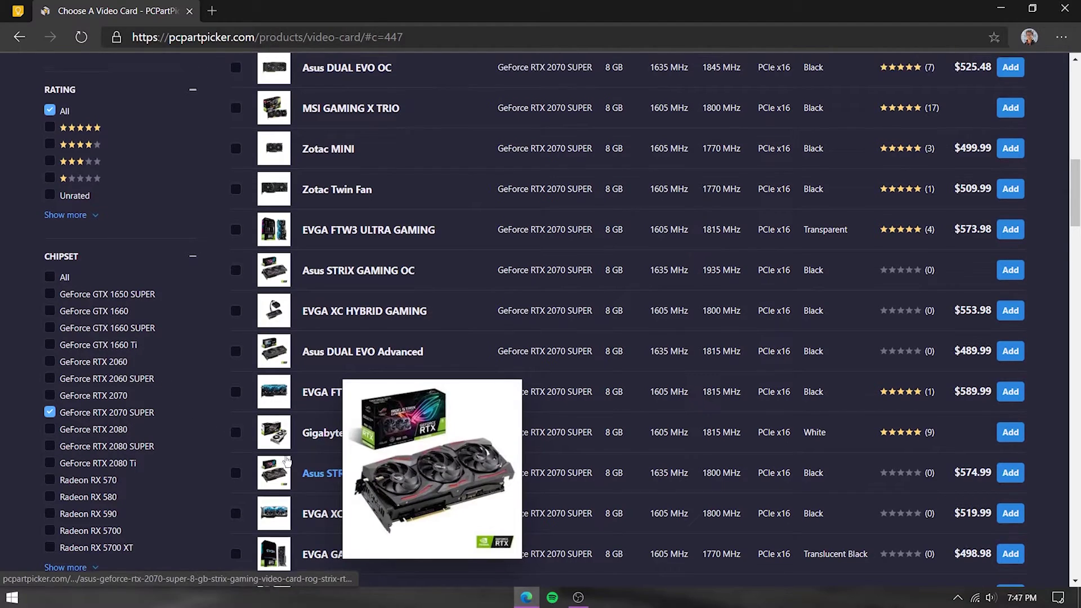
pyautogui.scroll(3, 287, 461)
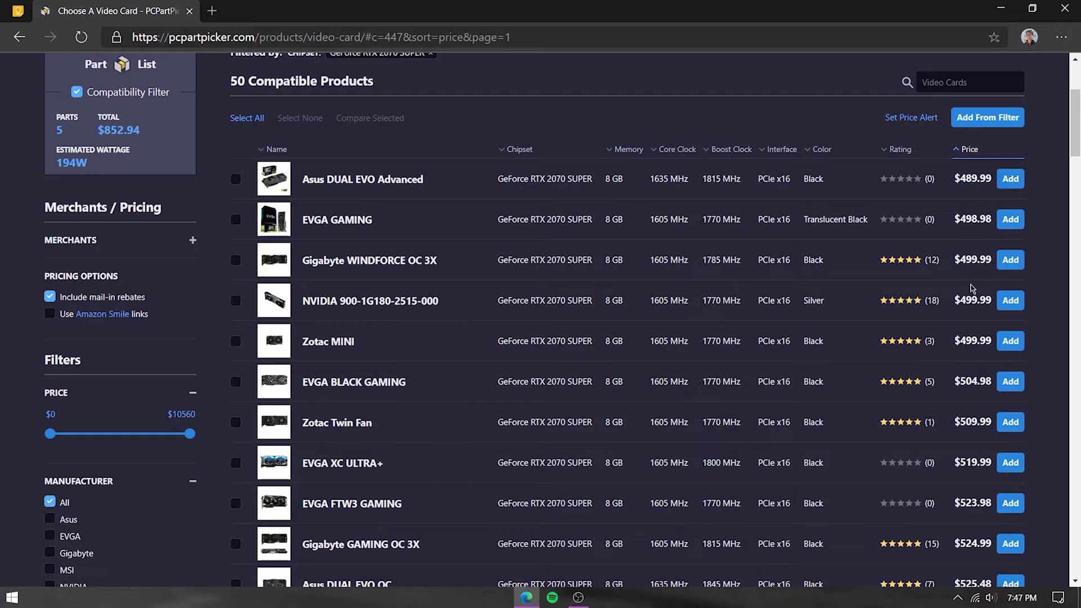
pyautogui.scroll(-3, 494, 294)
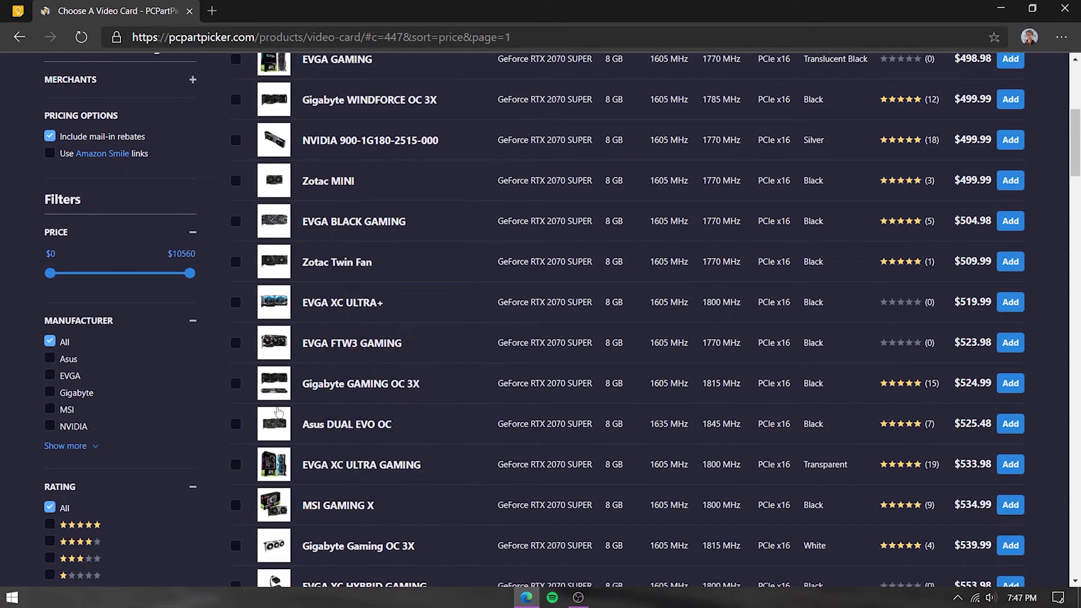
pyautogui.scroll(-3, 283, 521)
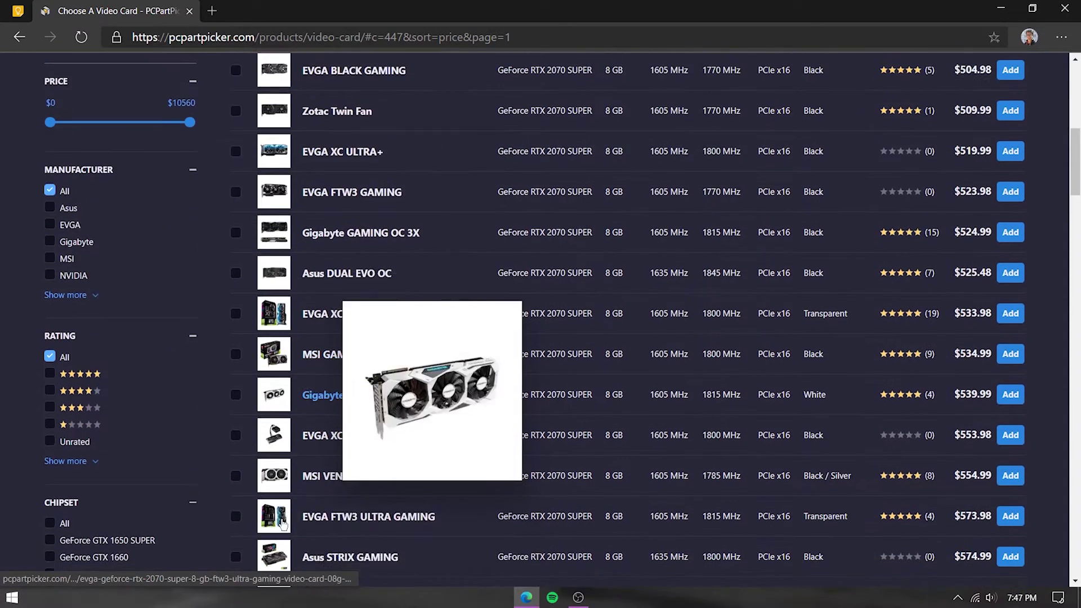
pyautogui.scroll(-3, 273, 450)
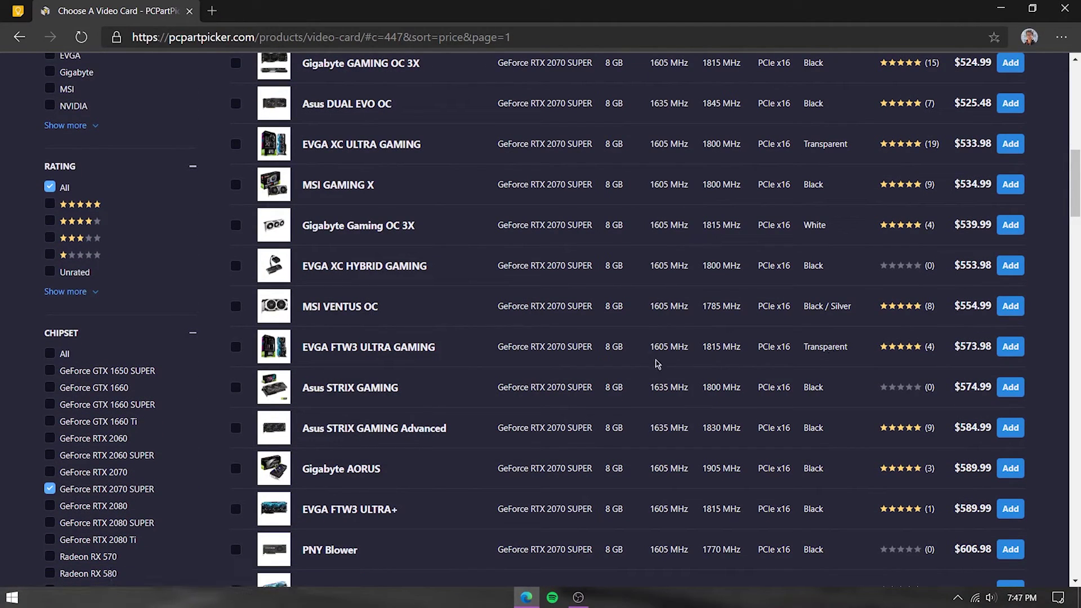
pyautogui.moveTo(270, 437)
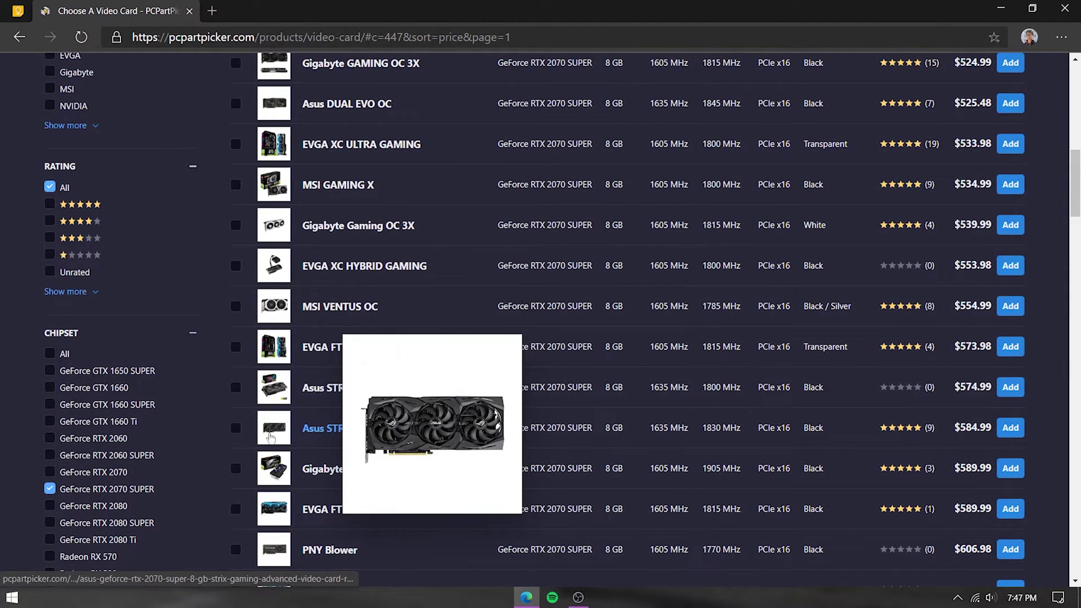
pyautogui.moveTo(274, 507)
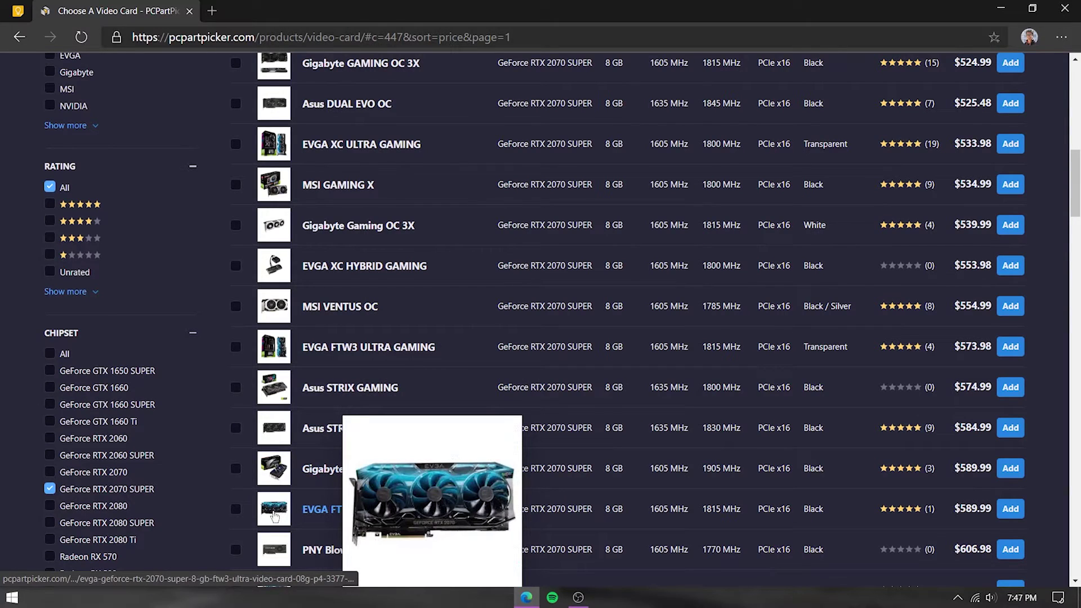
pyautogui.scroll(-2, 311, 446)
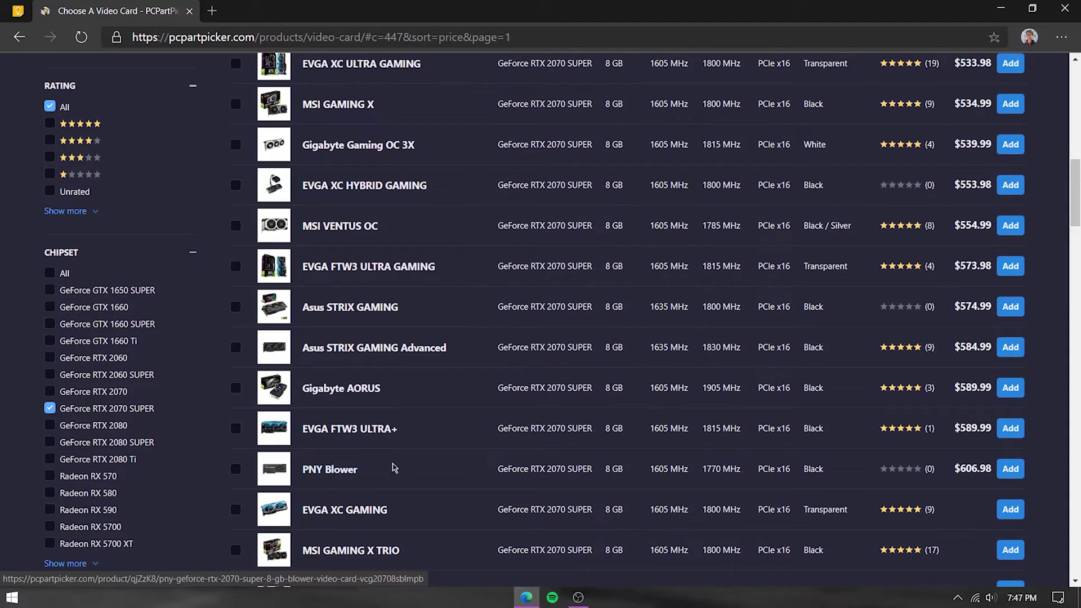
pyautogui.moveTo(307, 491)
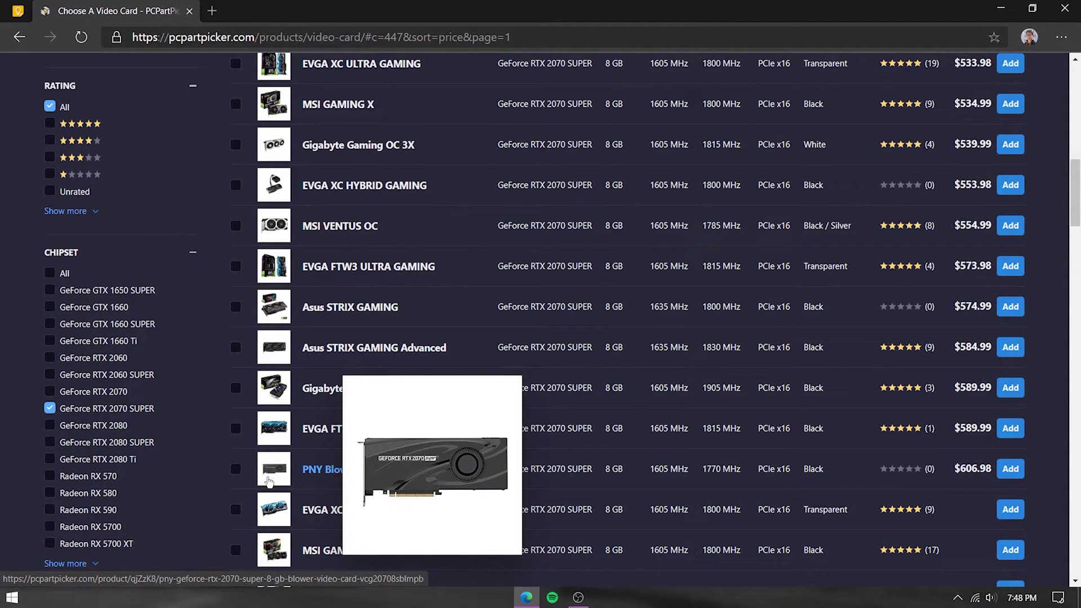
# Add the Asus STRIX GAMING GeForce RTX 2070 SUPER video card to the part list.
pyautogui.scroll(3, 268, 480)
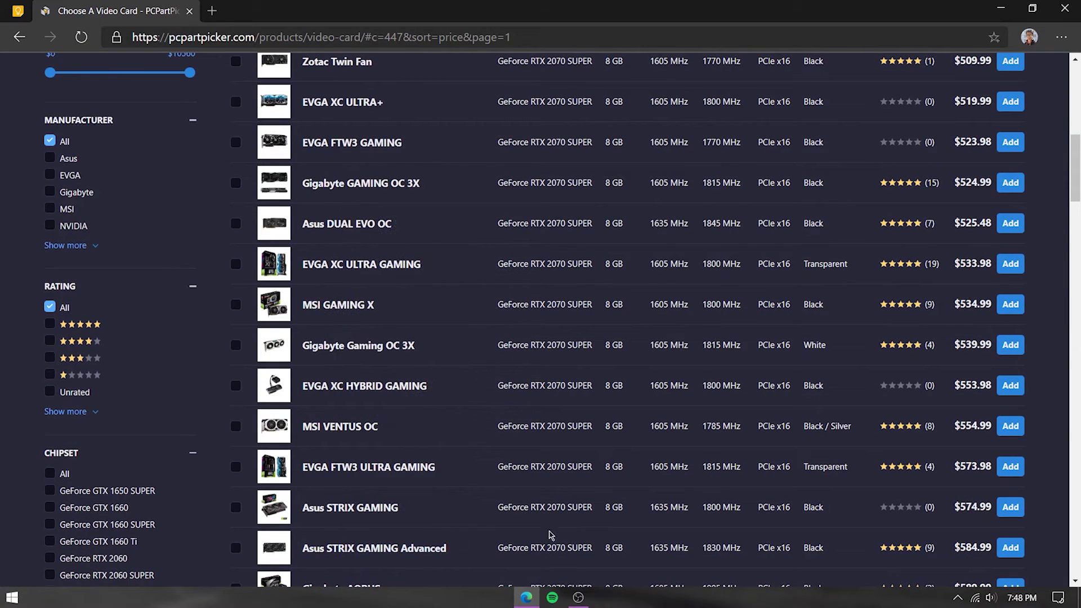
pyautogui.scroll(-1, 716, 459)
pyautogui.click(1010, 426)
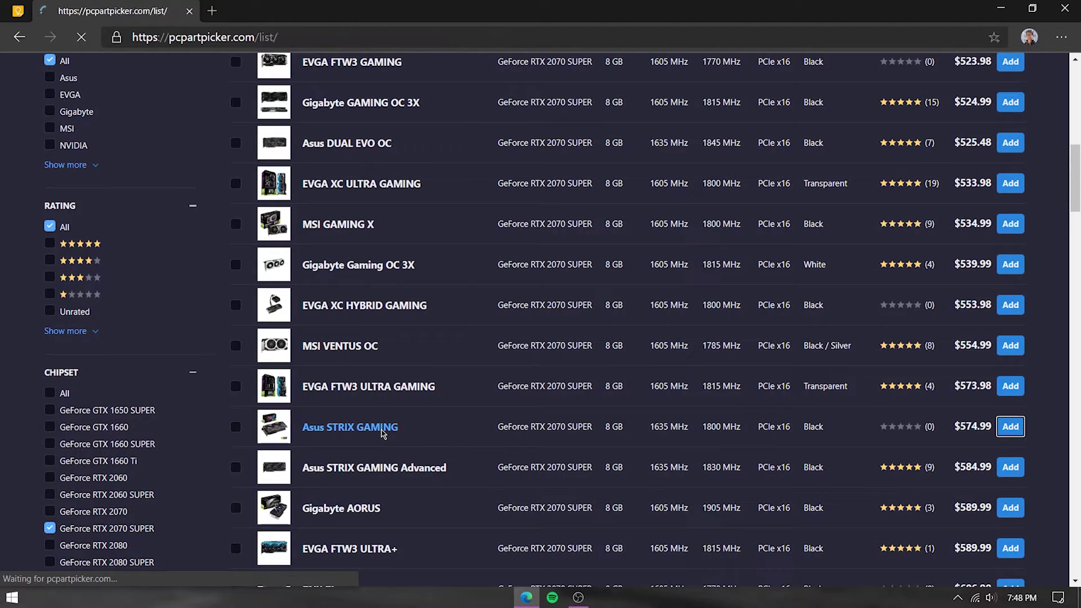
# Open the case selection, compare case designs, and add the black Fractal Design Meshify C with tinted tempered glass to the part list.
pyautogui.click(251, 282)
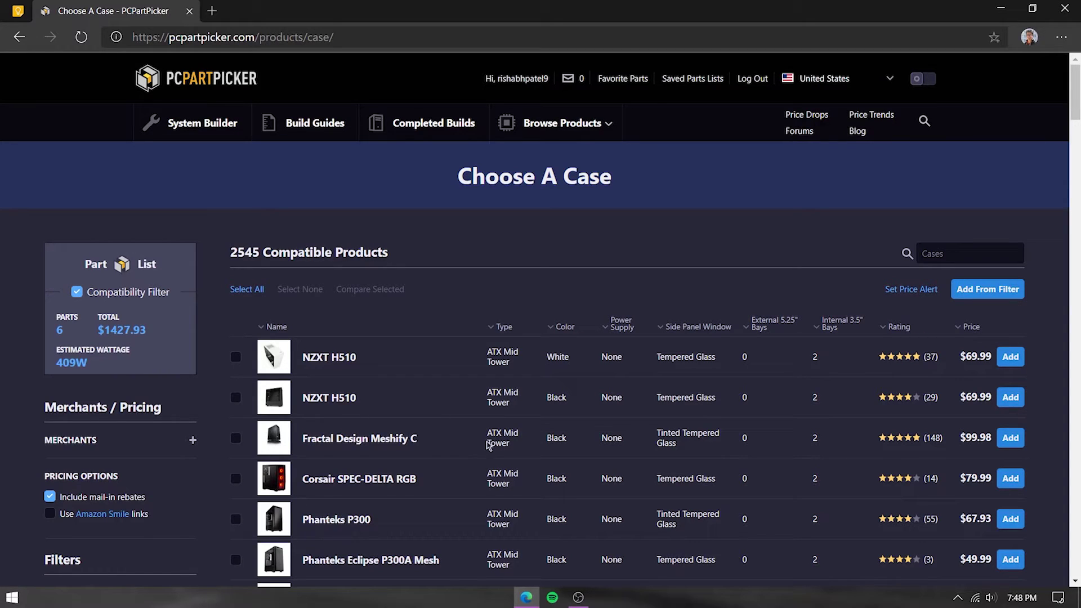
pyautogui.scroll(-4, 393, 437)
pyautogui.scroll(1, 392, 437)
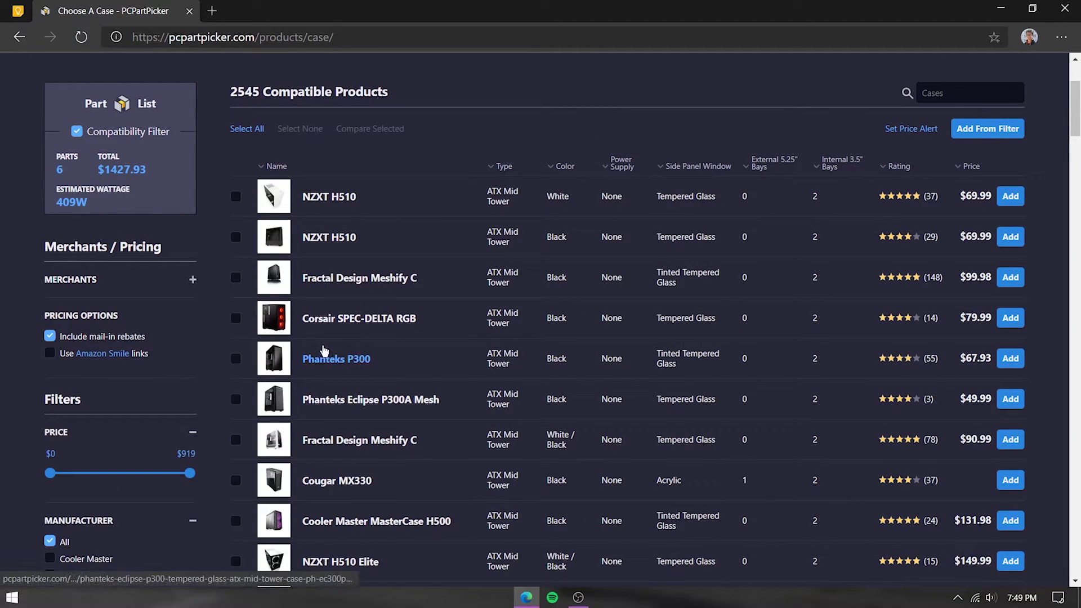
pyautogui.moveTo(274, 316)
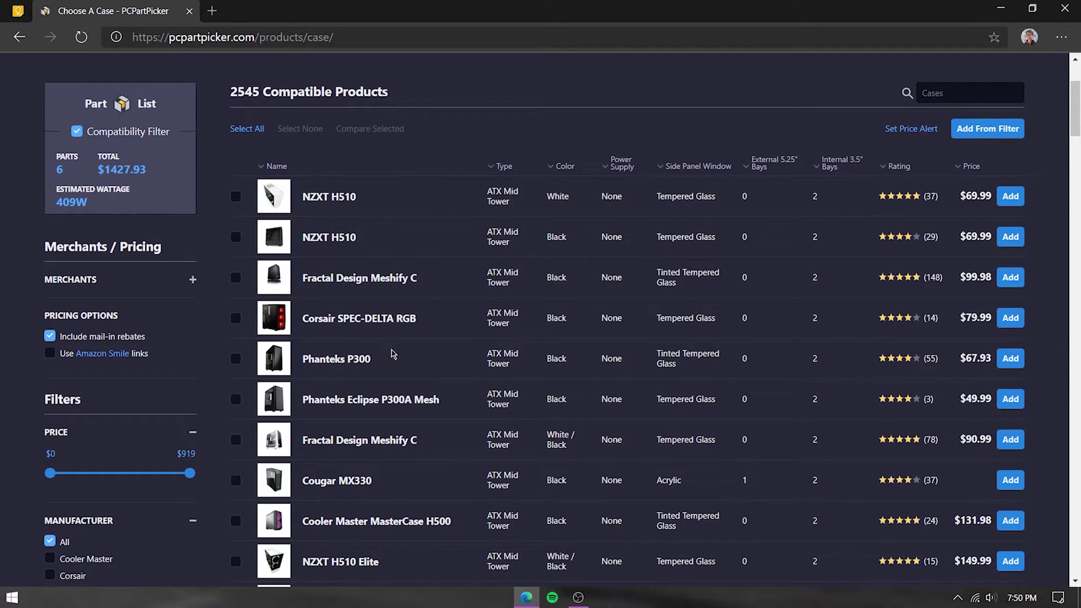
pyautogui.moveTo(275, 196)
pyautogui.click(1008, 279)
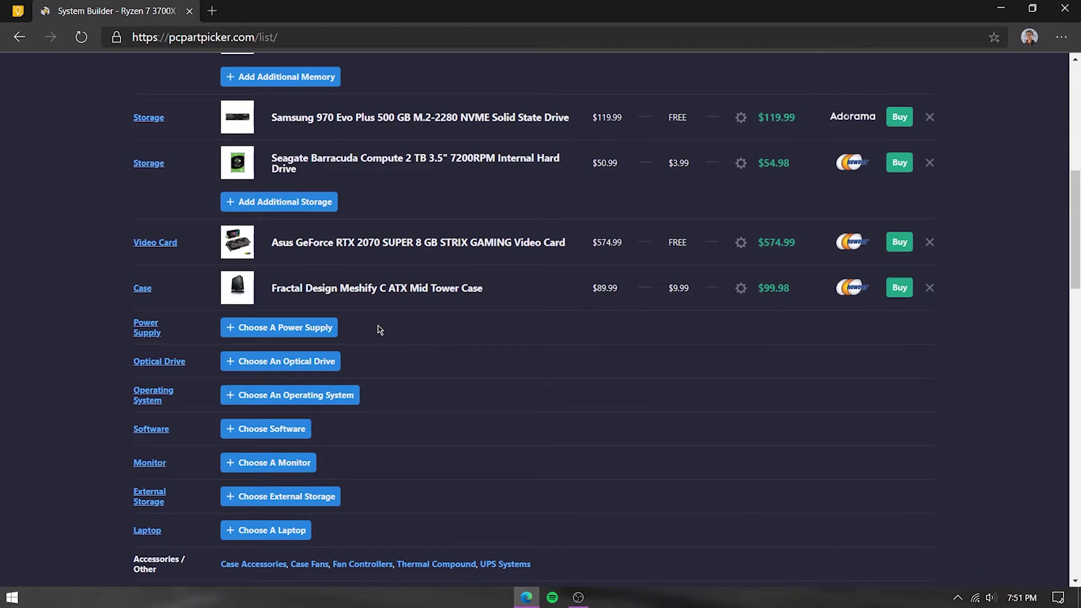
# Review the chosen parts in the System Builder and check the build's compatibility and estimated wattage.
pyautogui.scroll(7, 789, 449)
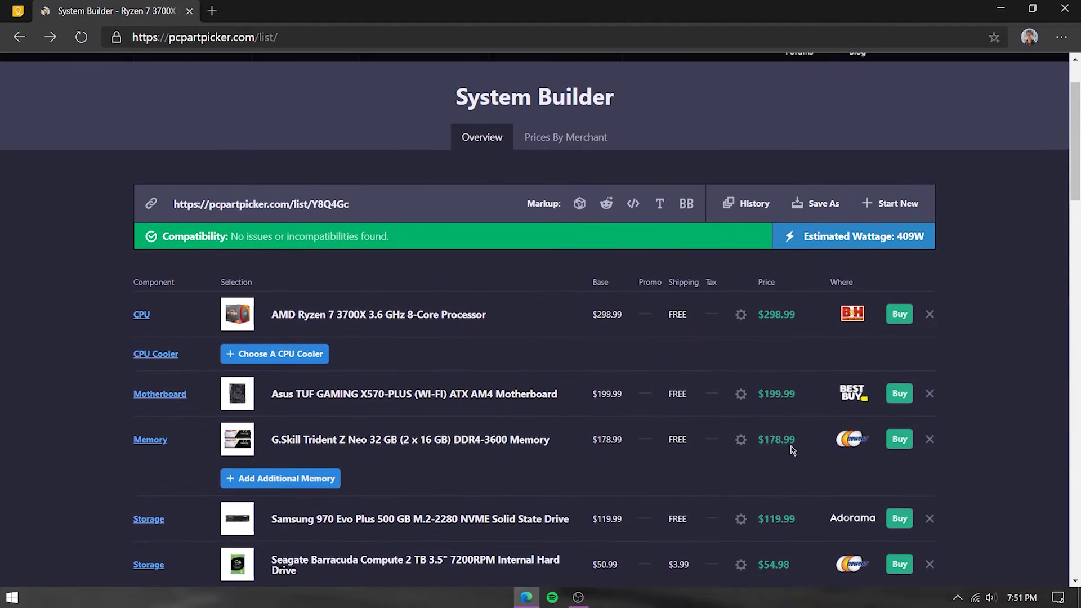
pyautogui.scroll(-2, 791, 450)
pyautogui.scroll(-1, 791, 450)
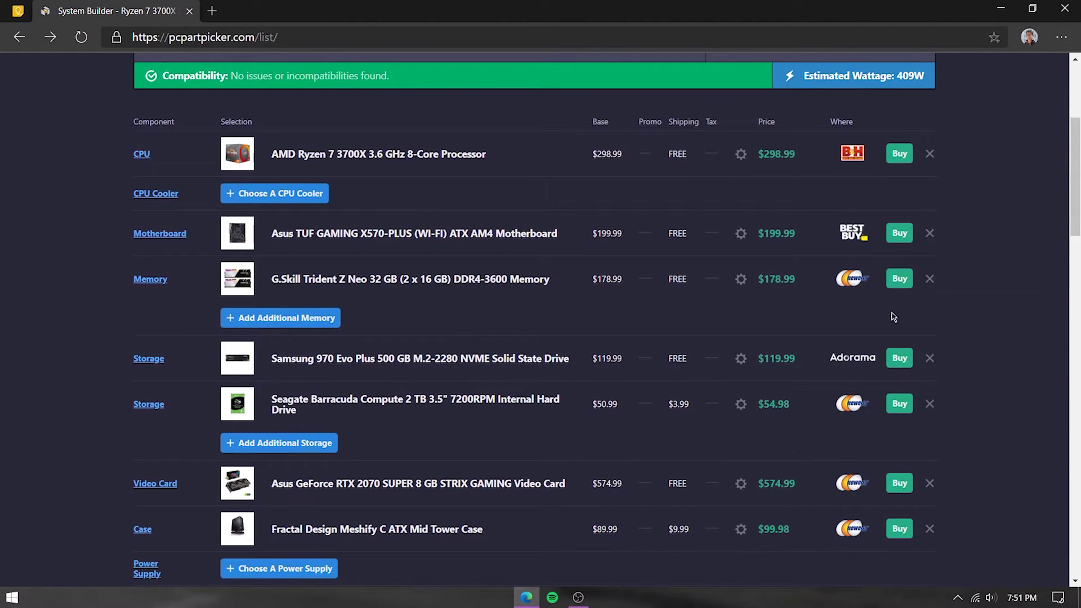
pyautogui.scroll(1, 912, 281)
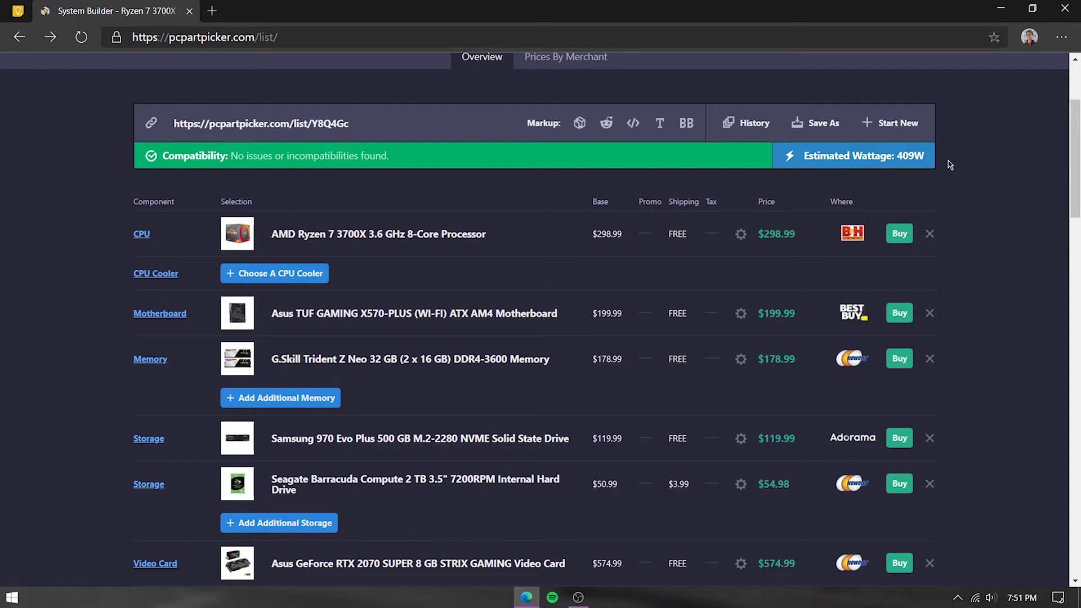
pyautogui.scroll(-3, 950, 164)
pyautogui.scroll(3, 950, 164)
pyautogui.scroll(-4, 346, 269)
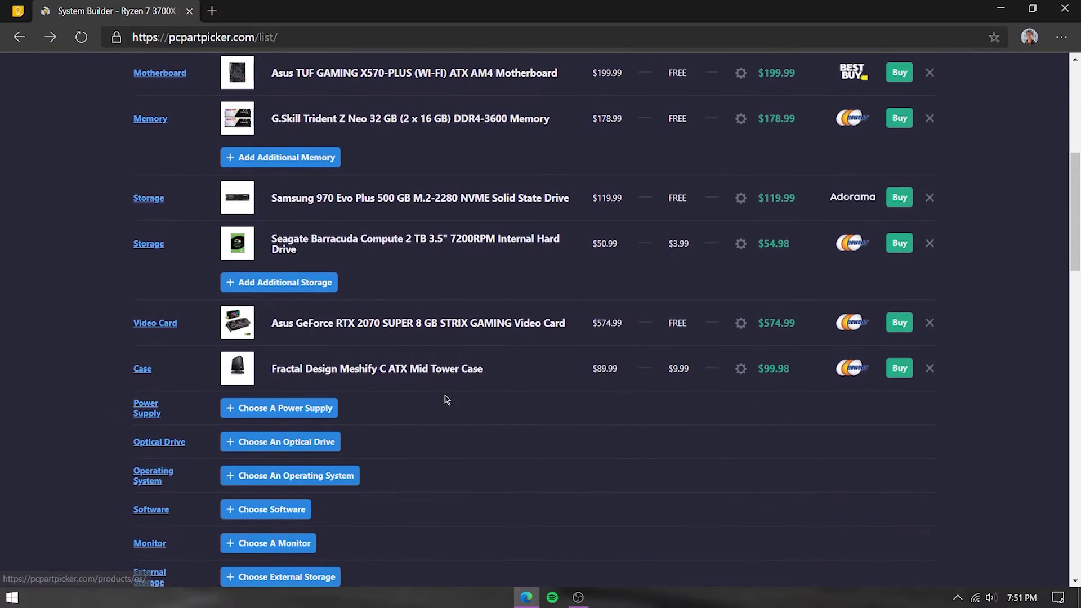
pyautogui.scroll(3, 446, 400)
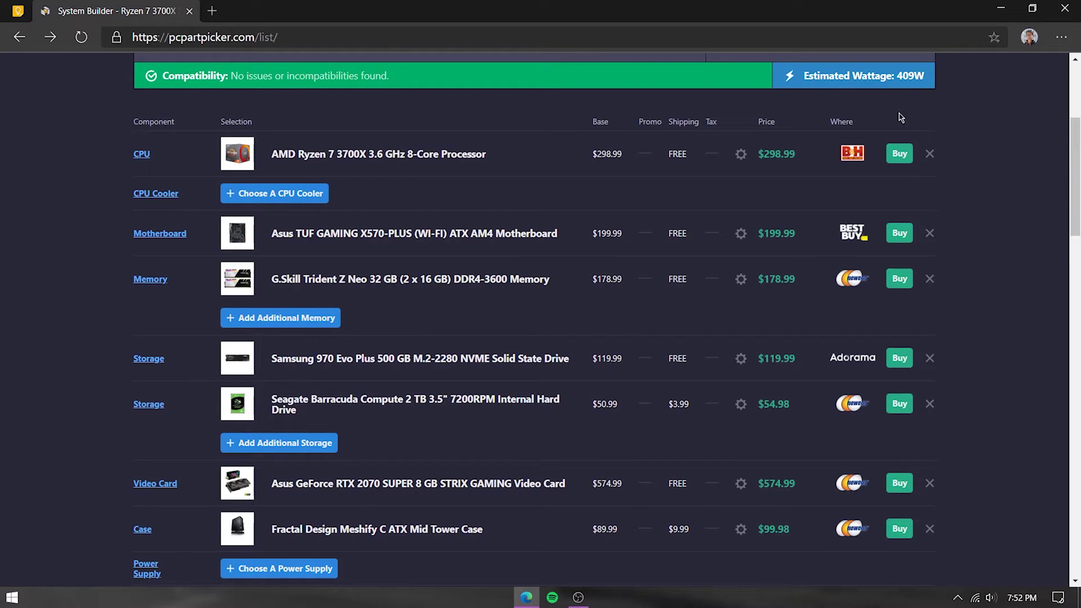
pyautogui.scroll(-3, 895, 144)
# Open the power supply selection and compare the wattages of the Corsair CXM, RMx (2018) and RM (2019) units.
pyautogui.click(315, 408)
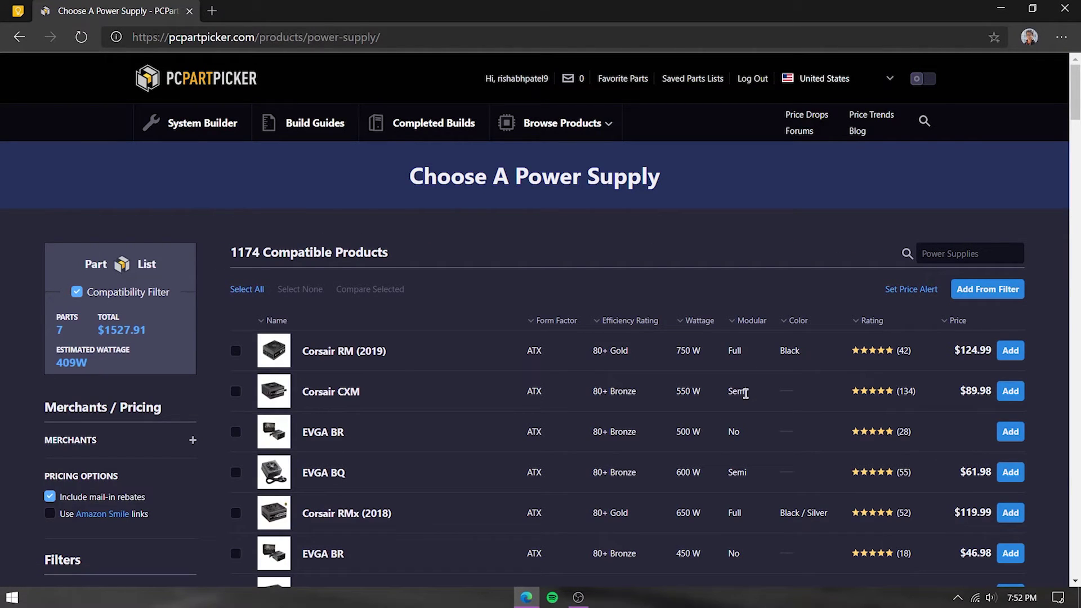
pyautogui.moveTo(675, 392); pyautogui.dragTo(708, 396)
pyautogui.scroll(-1, 804, 415)
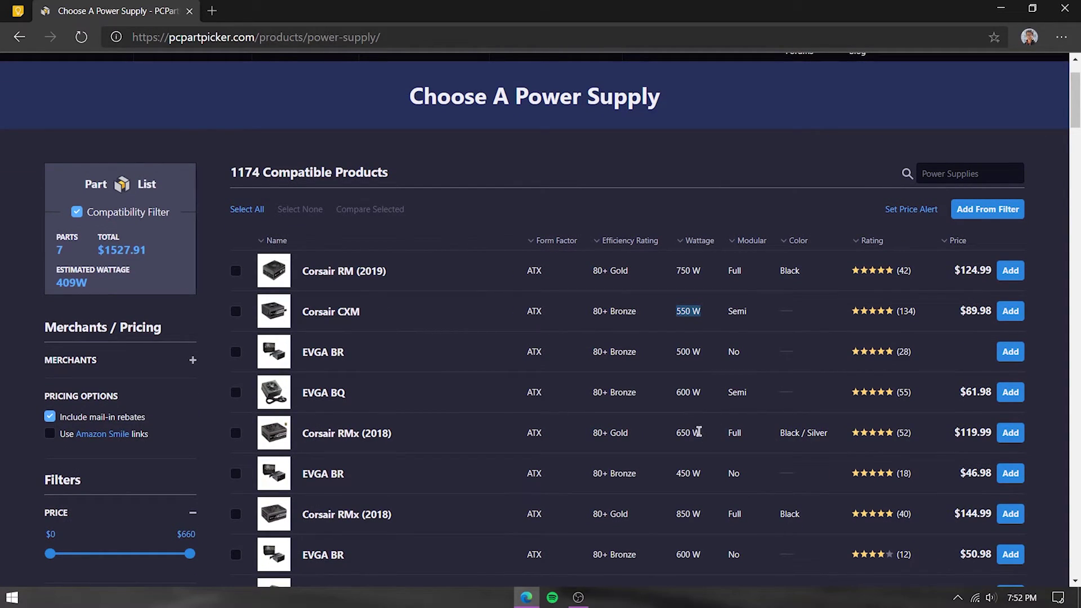
pyautogui.moveTo(674, 434); pyautogui.dragTo(707, 439)
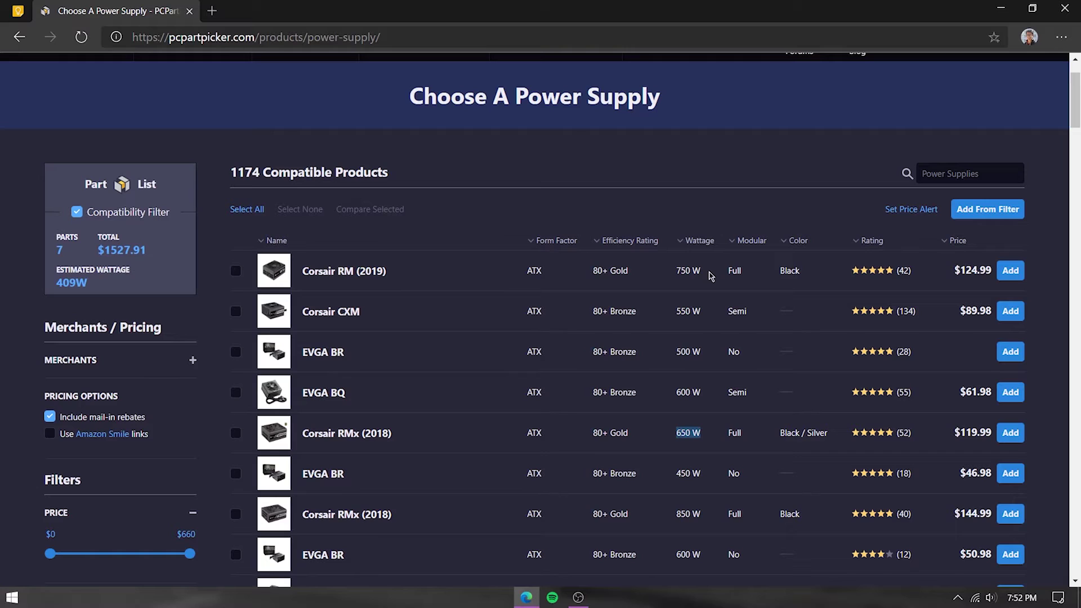
pyautogui.moveTo(675, 270); pyautogui.dragTo(711, 278)
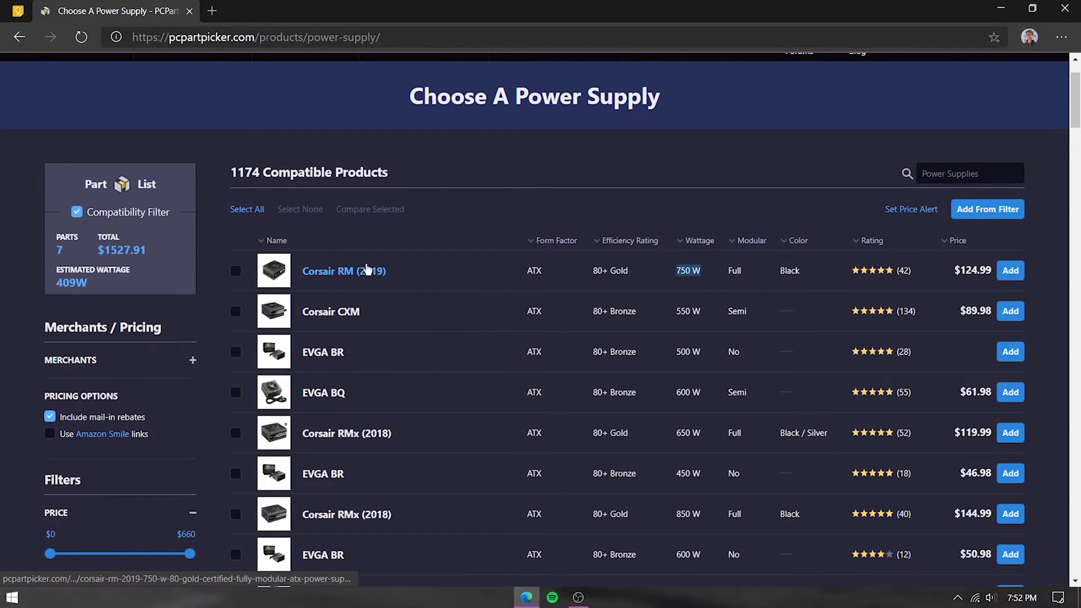
pyautogui.click(714, 188)
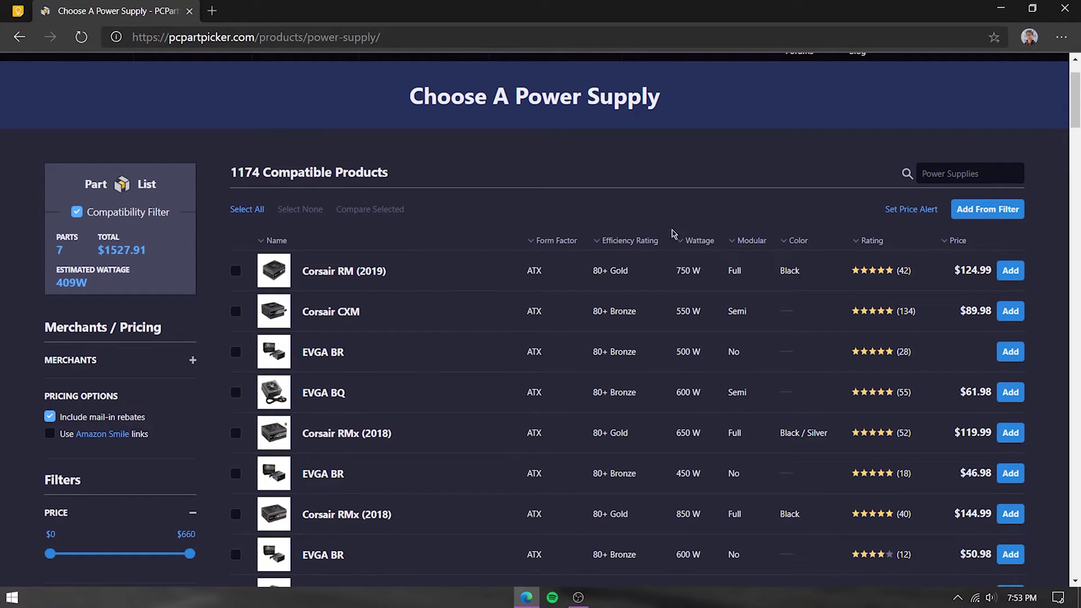
pyautogui.tripleClick(356, 259)
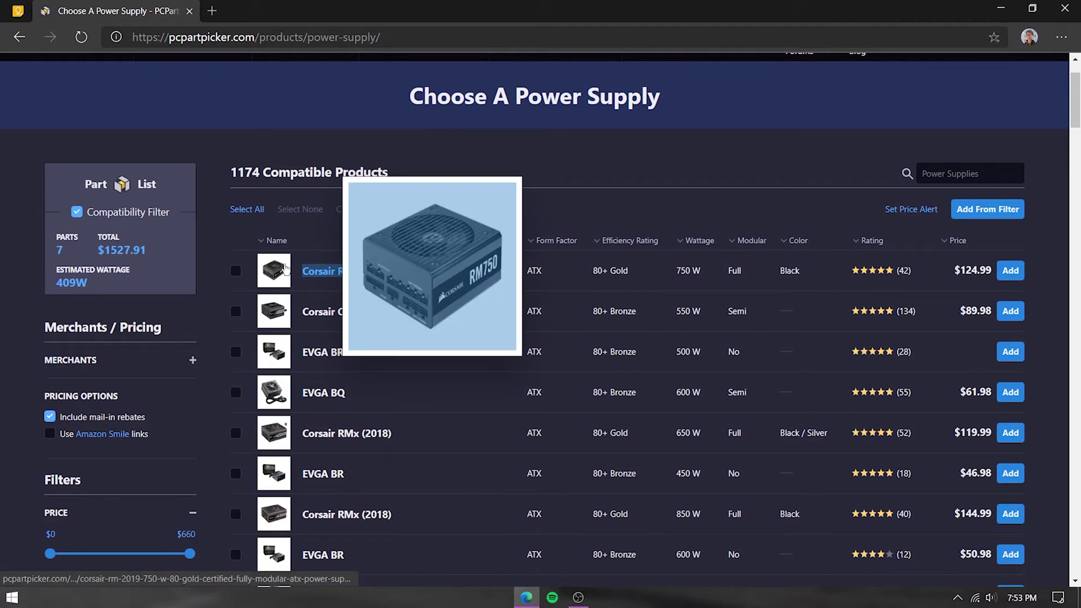
pyautogui.click(560, 215)
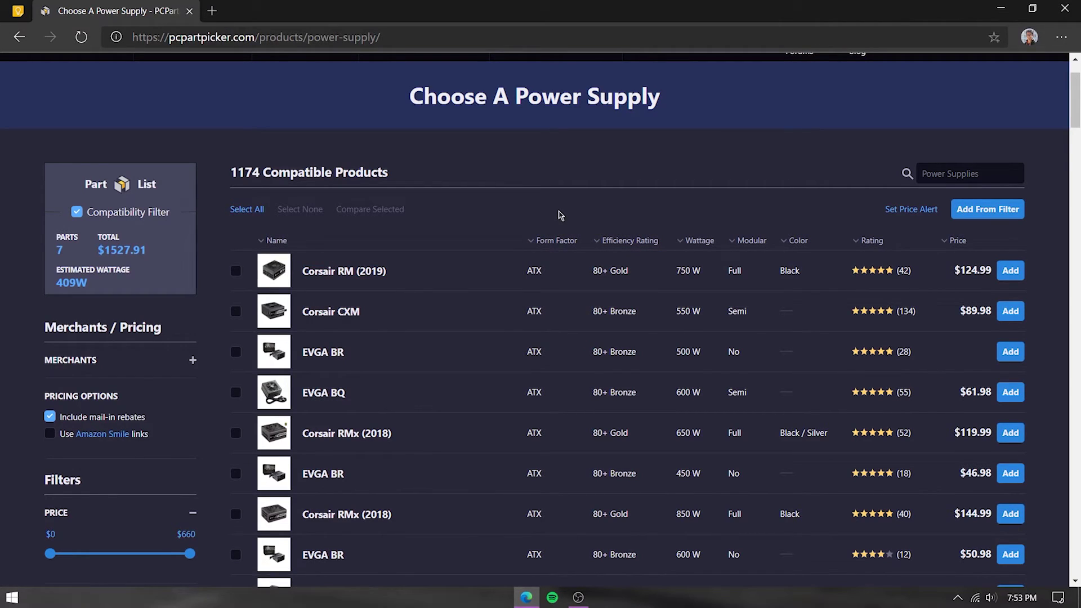
pyautogui.scroll(2, 471, 334)
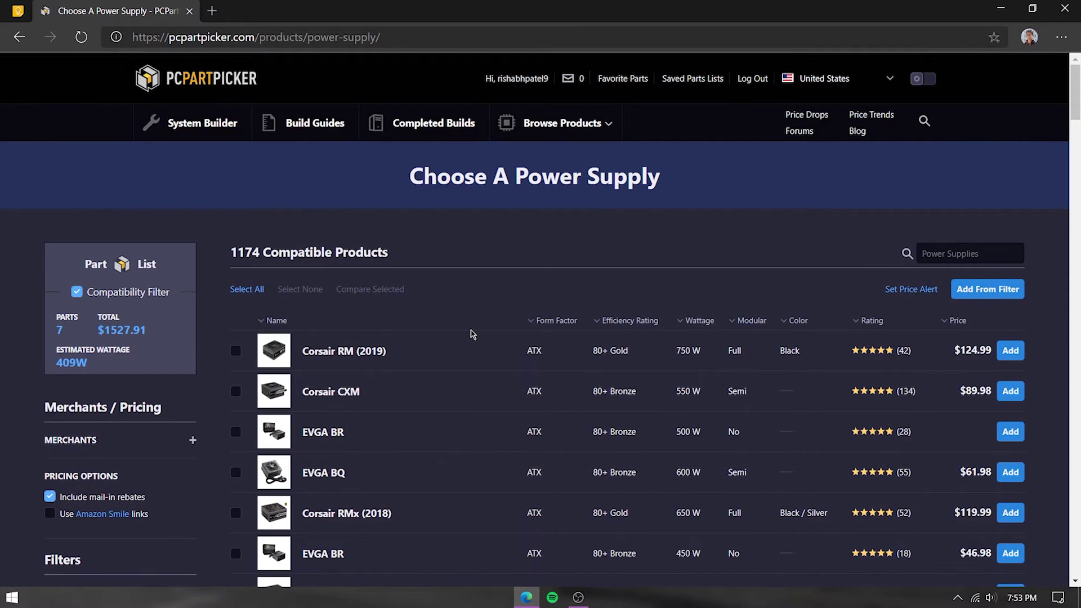
# Compare further power supplies and add the Black / Silver 650 W Corsair RMx (2018) to the part list.
pyautogui.scroll(-8, 472, 334)
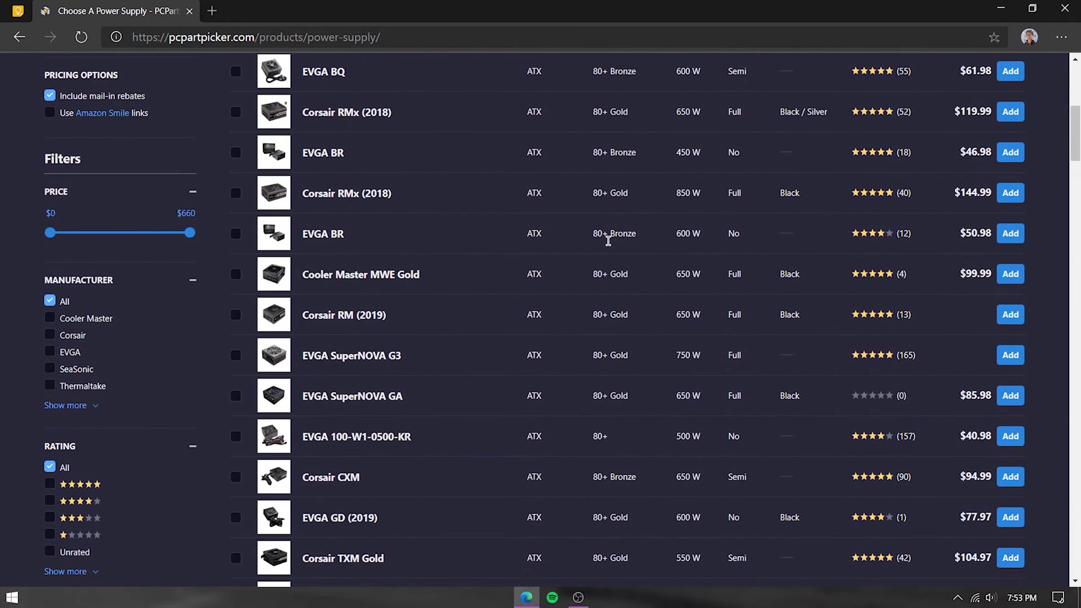
pyautogui.scroll(-3, 157, 360)
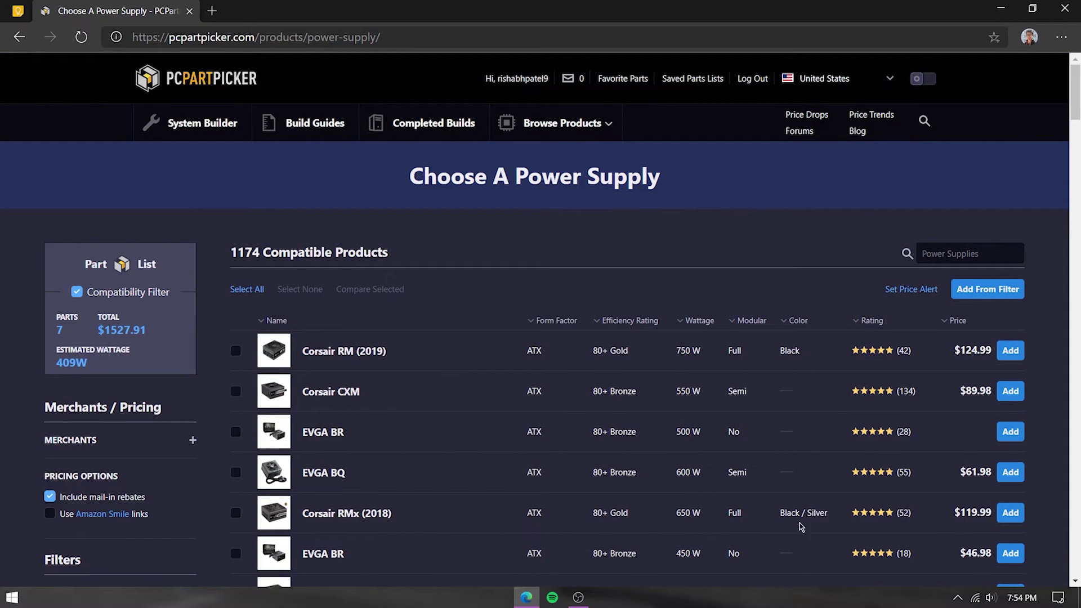
pyautogui.click(1010, 512)
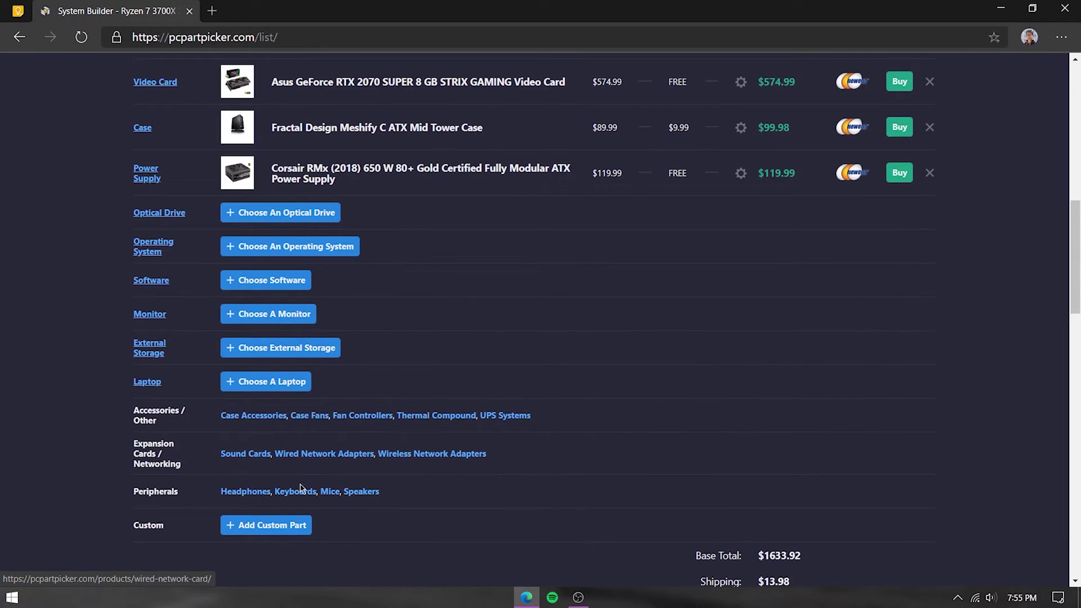
# Browse 32" to 49" monitors with 3440 x 1440 resolution and return to the System Builder to review the part list.
pyautogui.click(312, 314)
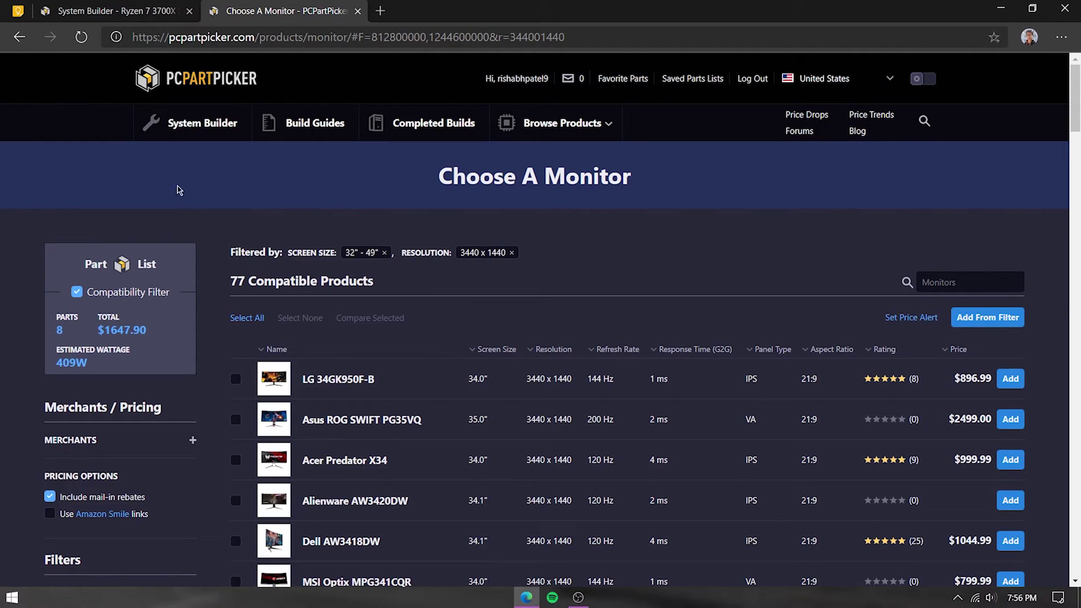
pyautogui.click(169, 129)
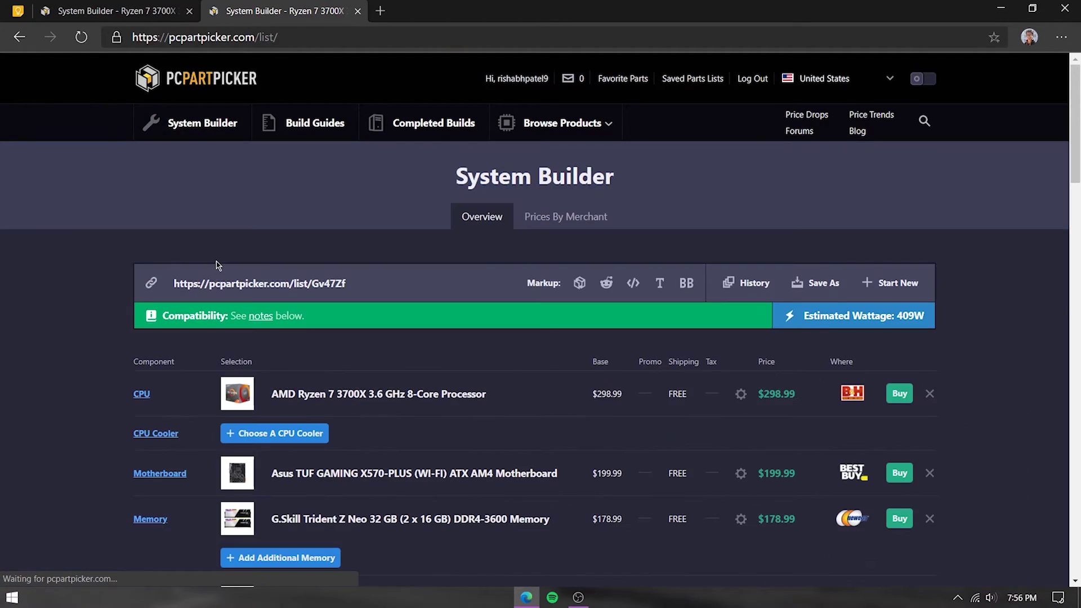
pyautogui.scroll(-5, 307, 372)
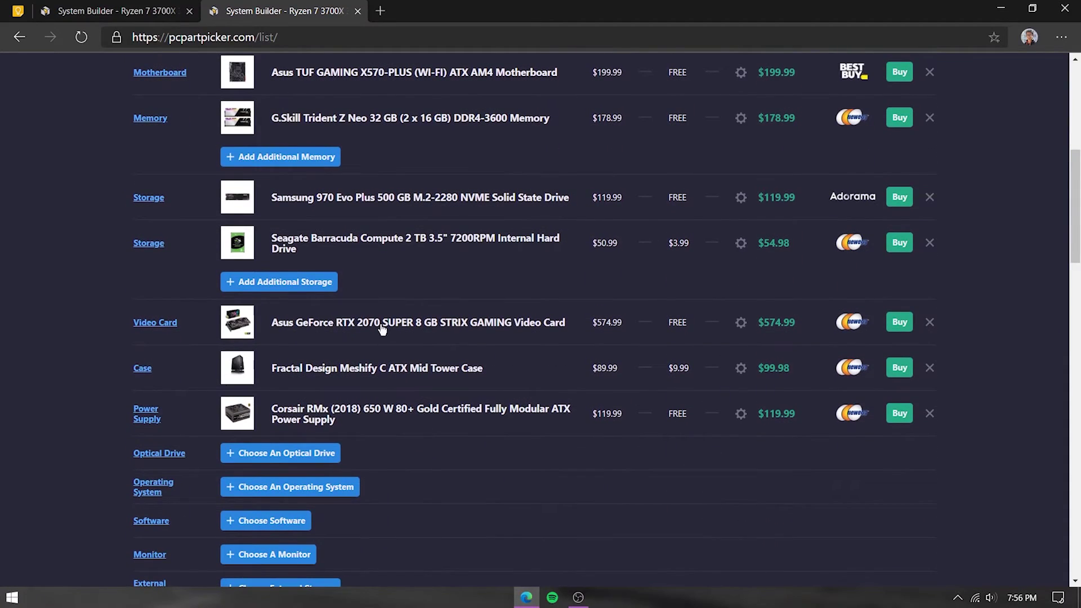
pyautogui.scroll(-3, 382, 344)
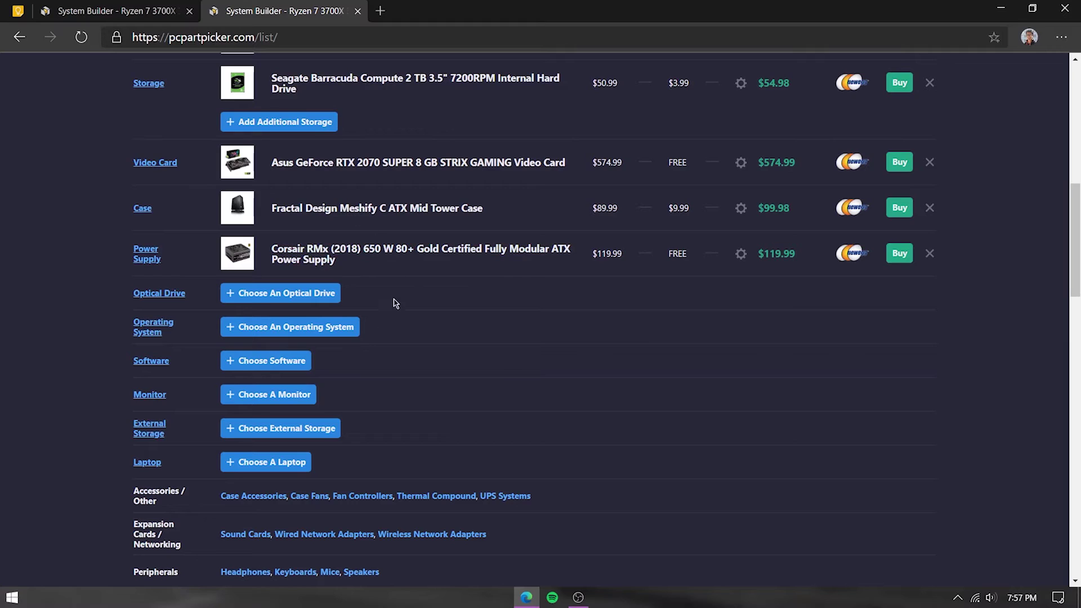
pyautogui.scroll(-3, 241, 396)
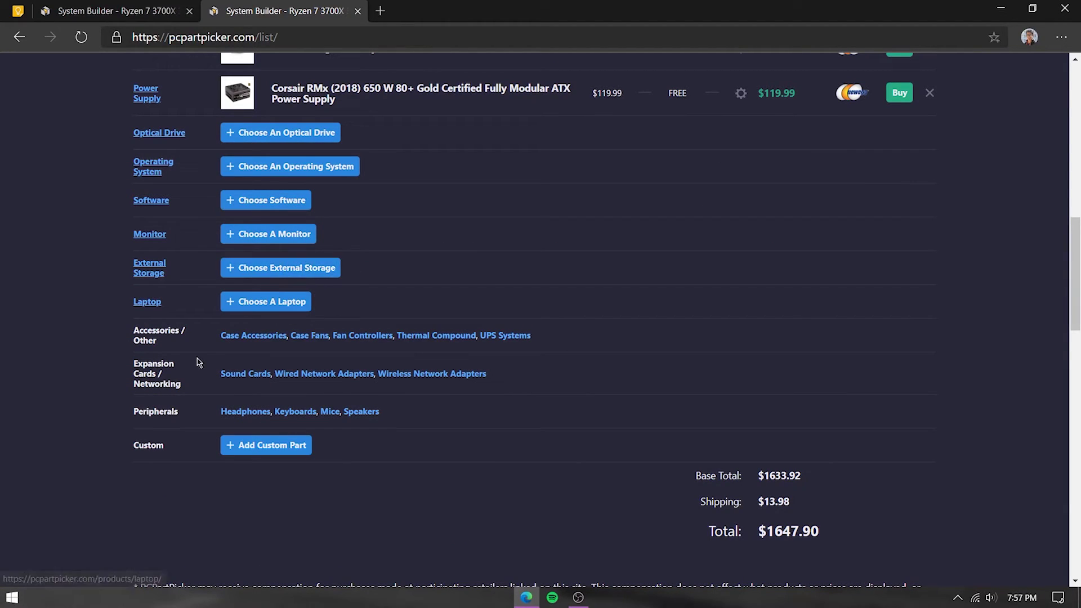
# Open the thermal compound selection in a separate tab, look through the products, and close it.
pyautogui.middleClick(446, 337)
pyautogui.click(417, 11)
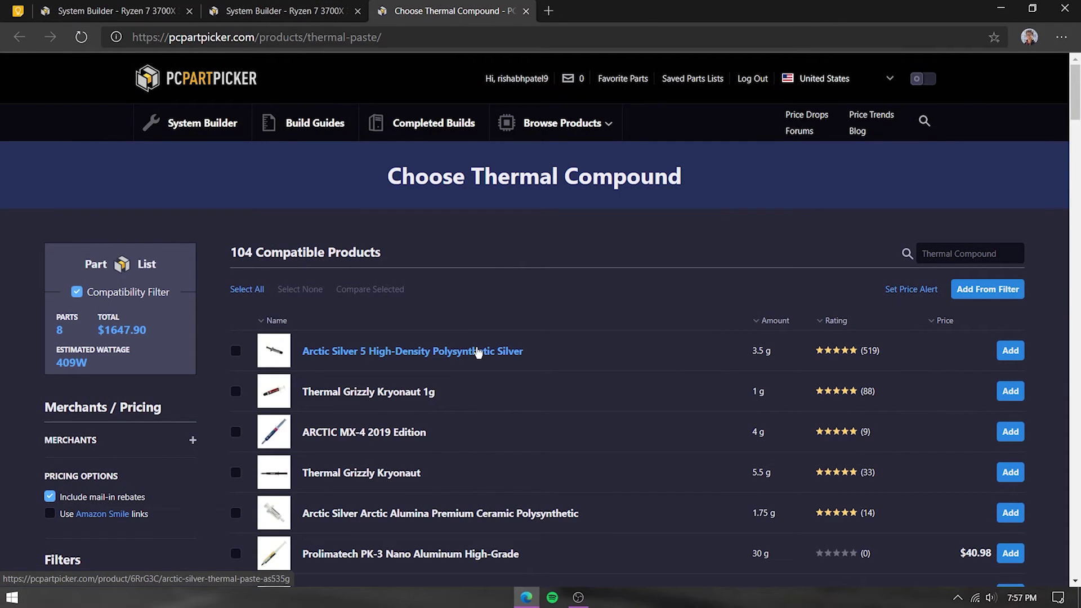
pyautogui.scroll(-3, 477, 351)
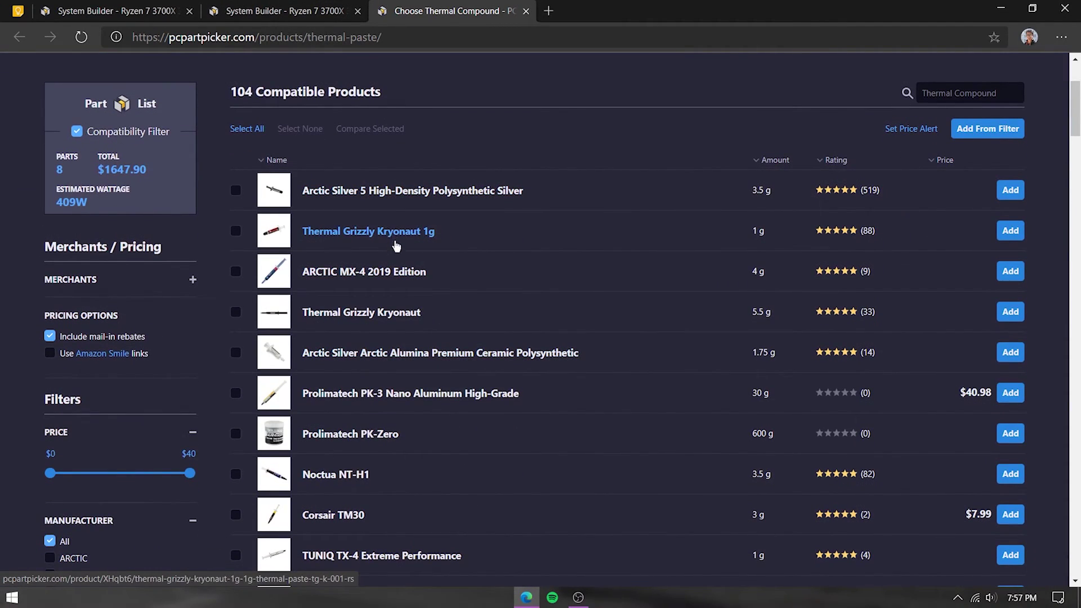
pyautogui.hotkey('ctrl', 'w')
# Open the wireless network adapter selection in a separate tab, look through the adapters, and close it.
pyautogui.scroll(-3, 465, 386)
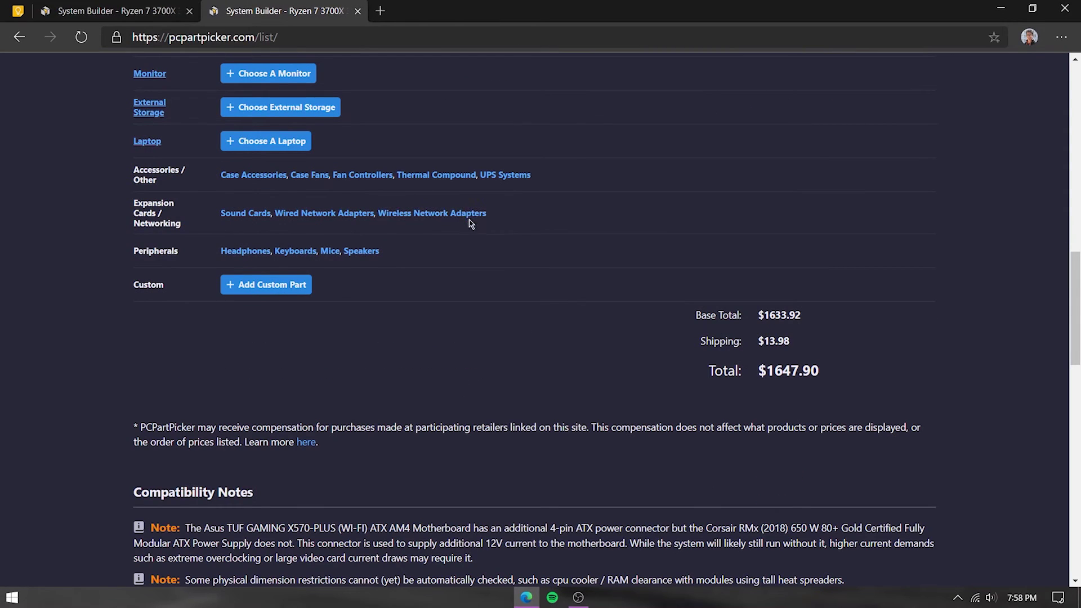
pyautogui.middleClick(467, 214)
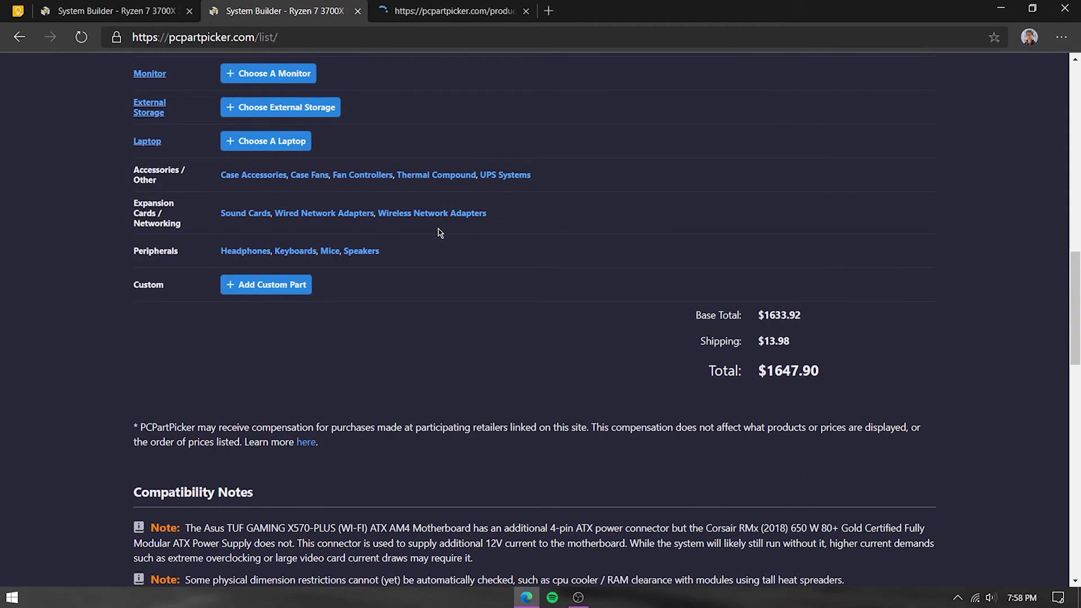
pyautogui.click(444, 10)
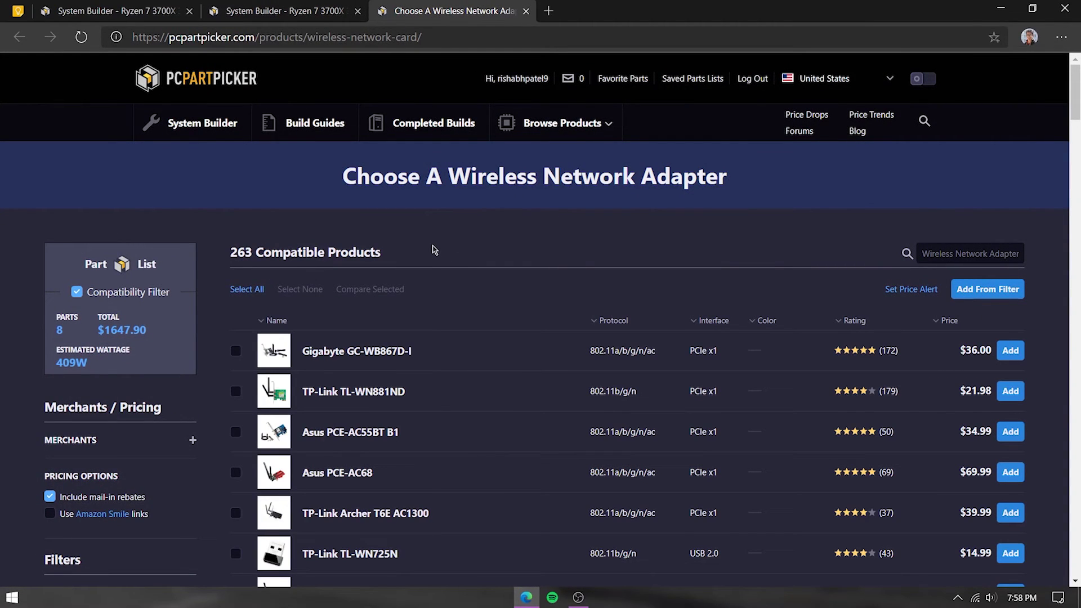
pyautogui.scroll(-3, 414, 324)
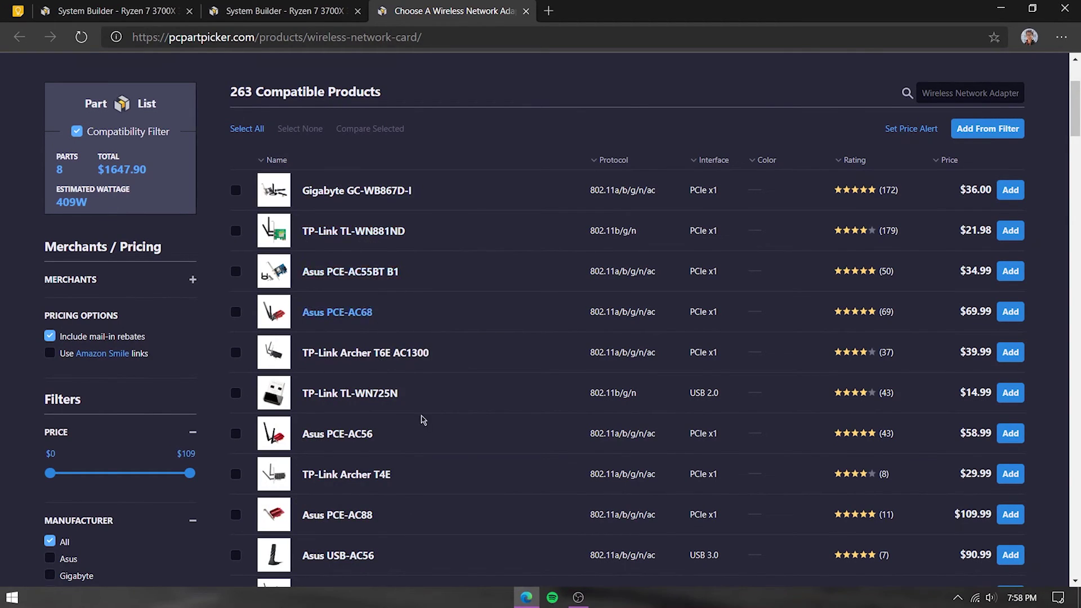
pyautogui.hotkey('ctrl', 'w')
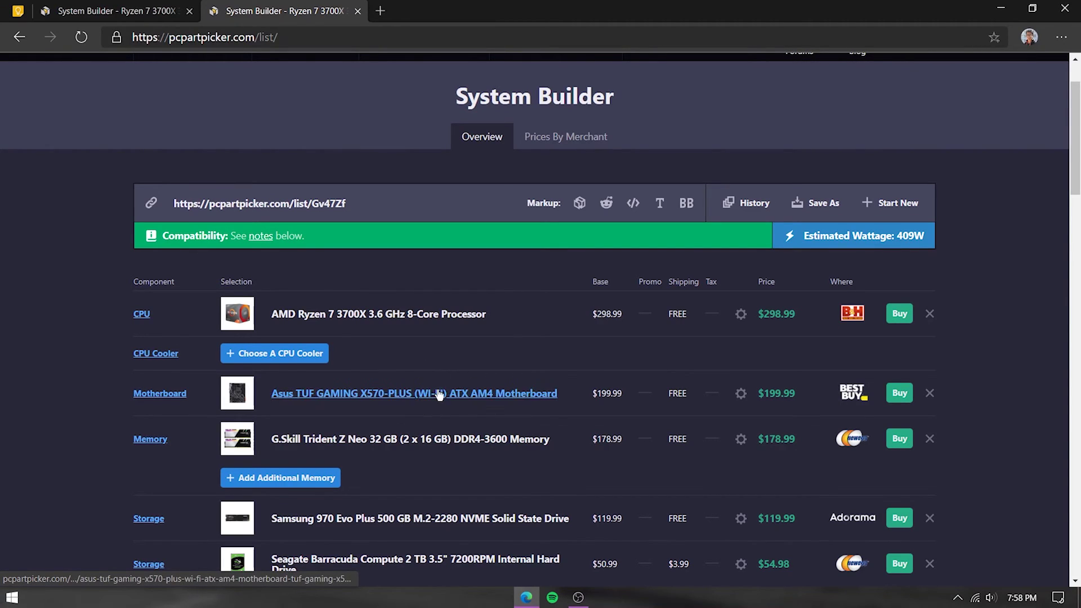
# Examine the custom part form's URL entry and manual creation fields, and close it without adding a part.
pyautogui.scroll(-5, 416, 397)
pyautogui.scroll(-7, 415, 399)
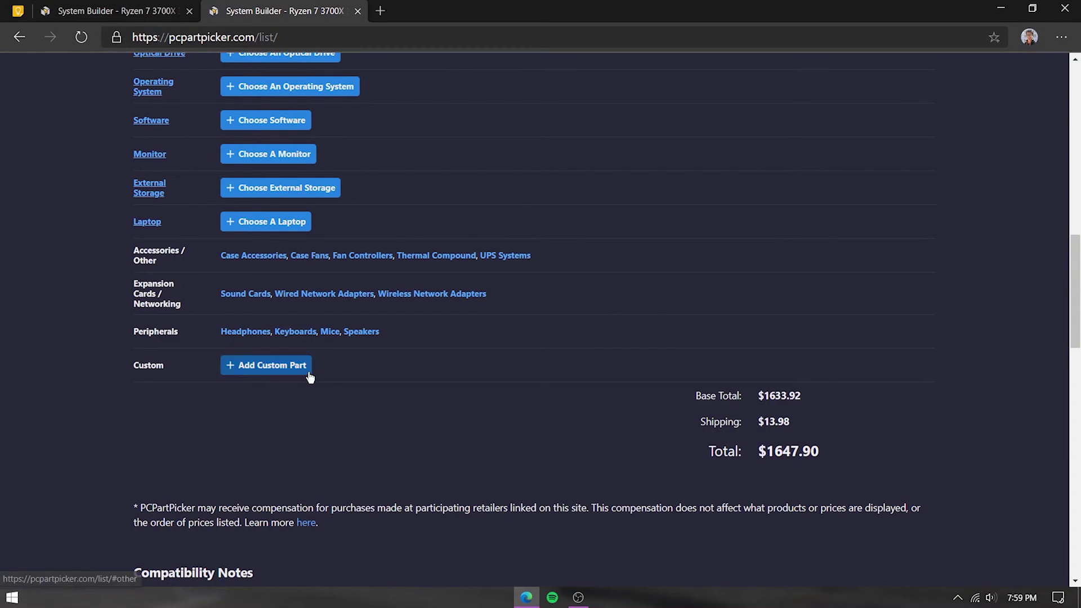
pyautogui.scroll(1, 309, 374)
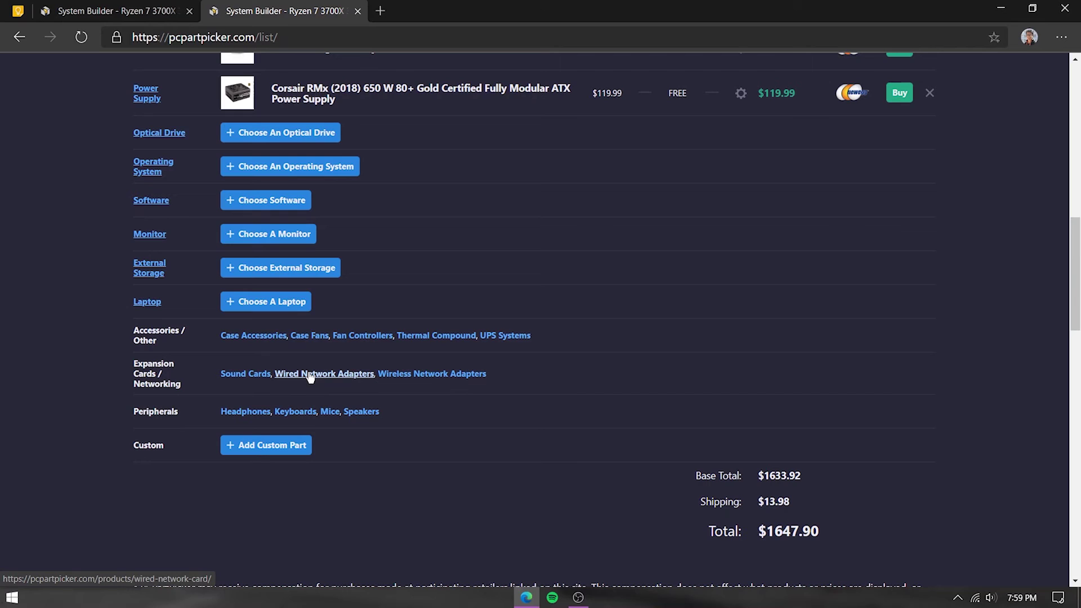
pyautogui.click(301, 445)
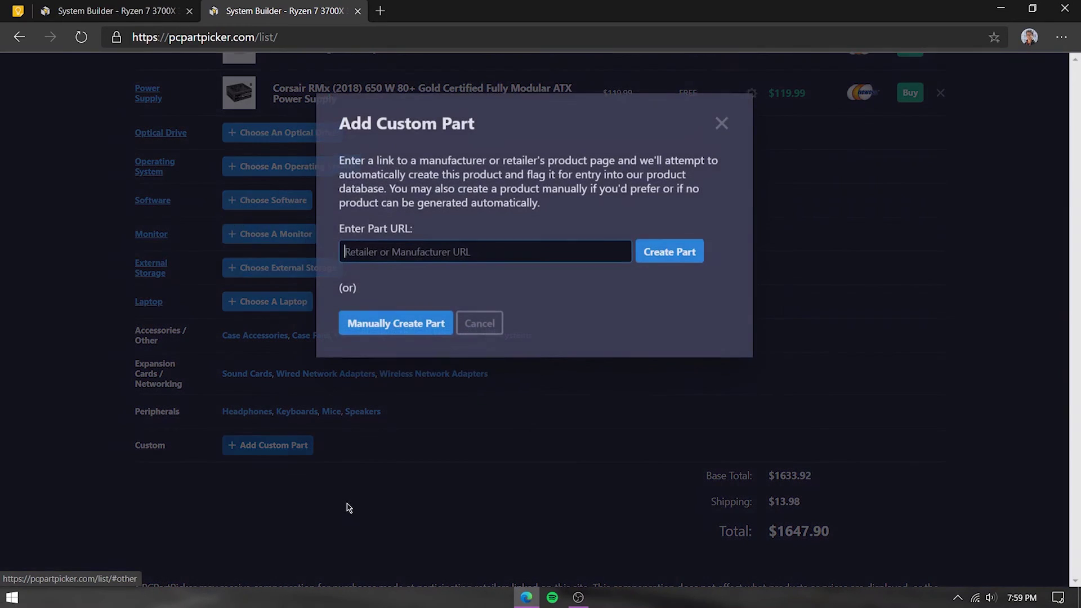
pyautogui.click(415, 251)
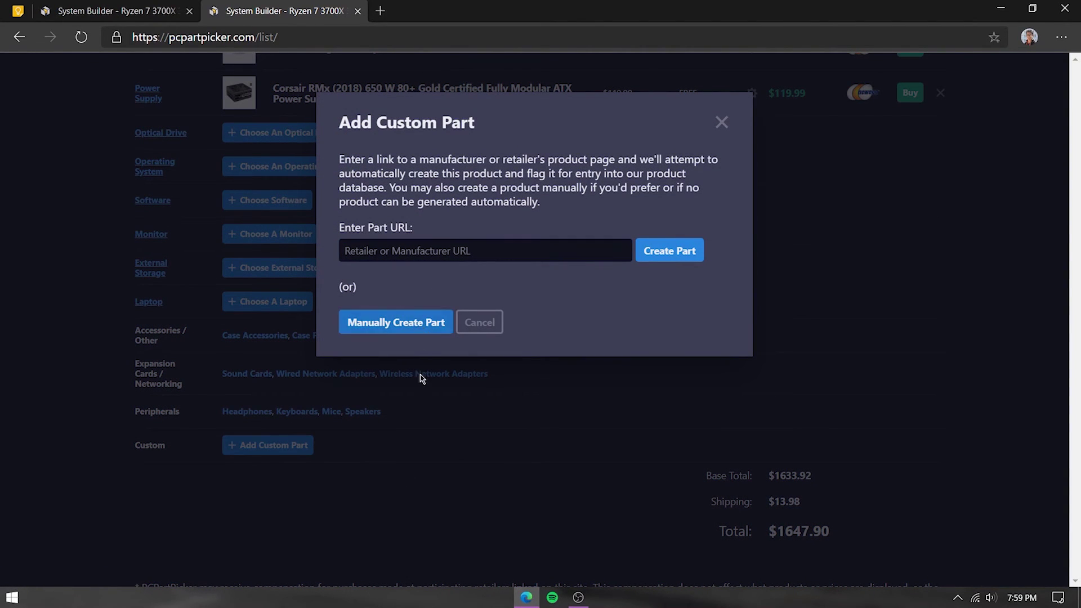
pyautogui.click(395, 327)
pyautogui.click(518, 162)
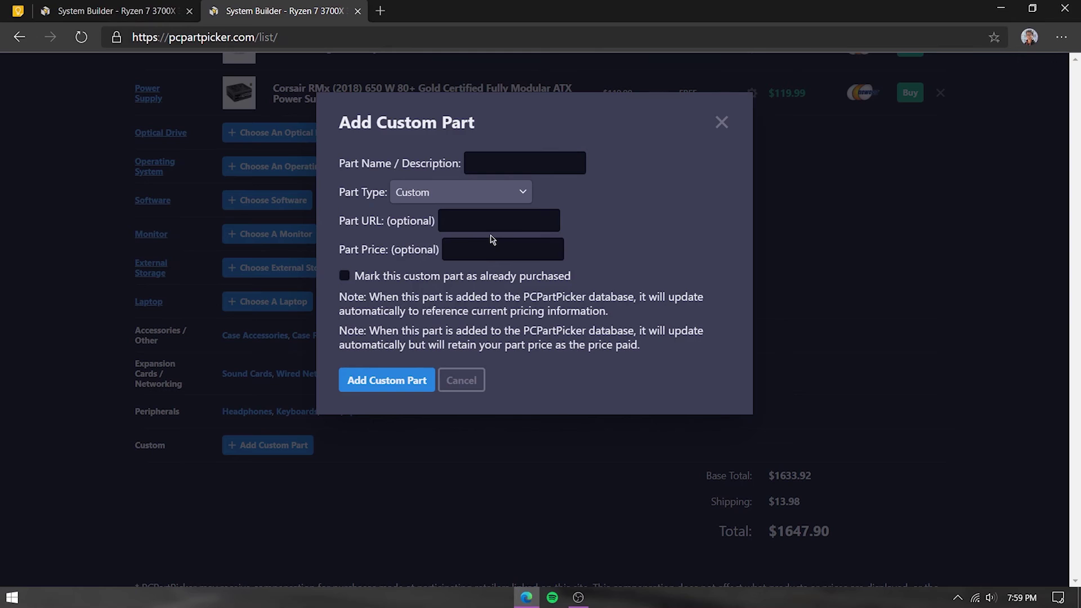
pyautogui.click(488, 250)
pyautogui.click(714, 123)
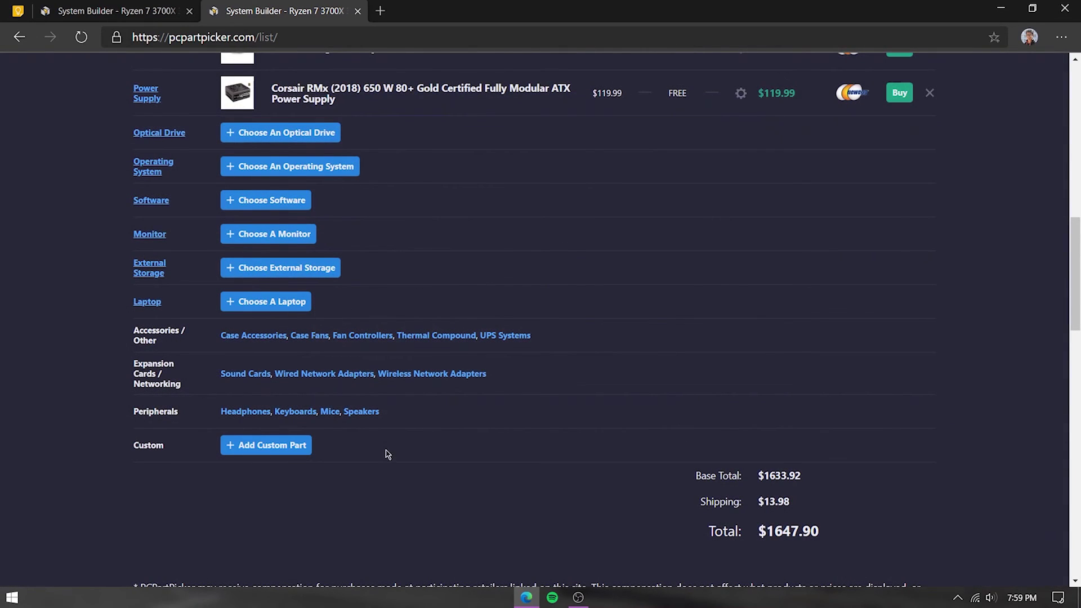
# Review the base total, shipping and total price of the build below the part list.
pyautogui.scroll(-3, 745, 381)
pyautogui.moveTo(744, 380); pyautogui.dragTo(944, 378)
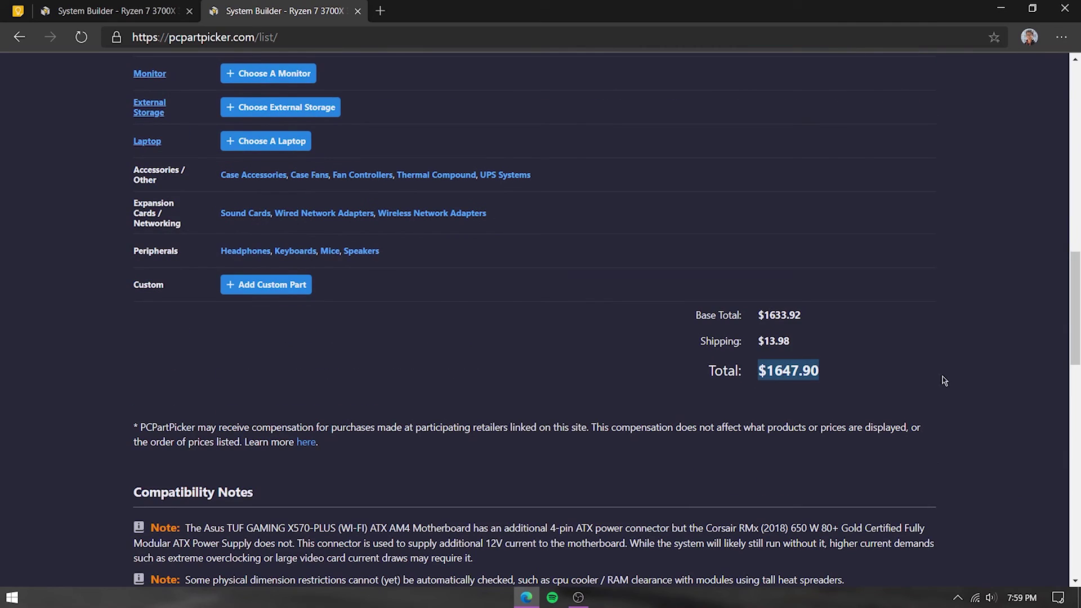
pyautogui.click(867, 450)
pyautogui.scroll(-3, 782, 372)
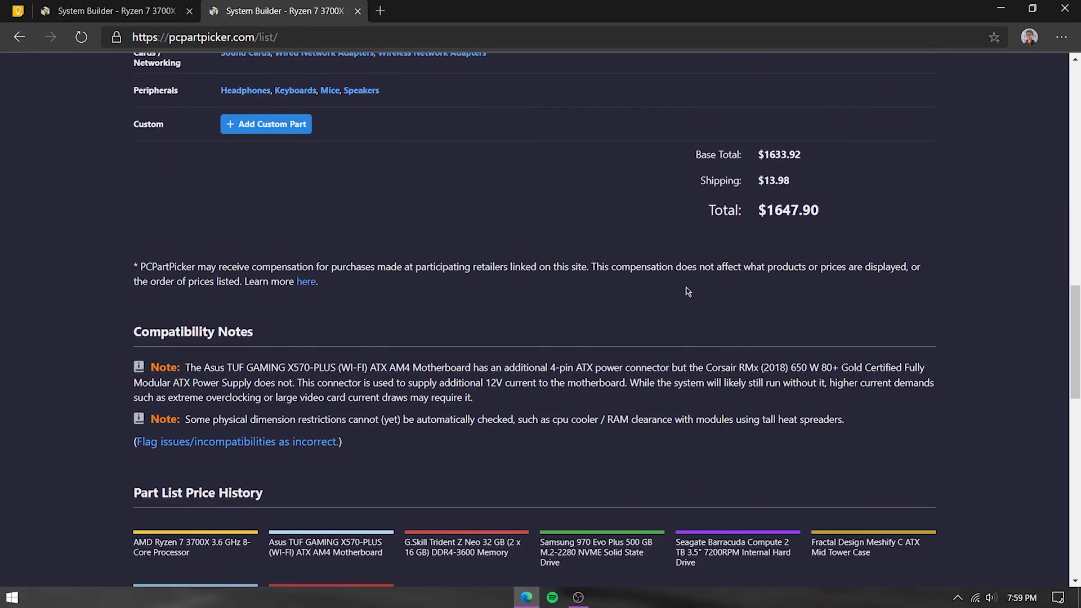
pyautogui.scroll(2, 725, 270)
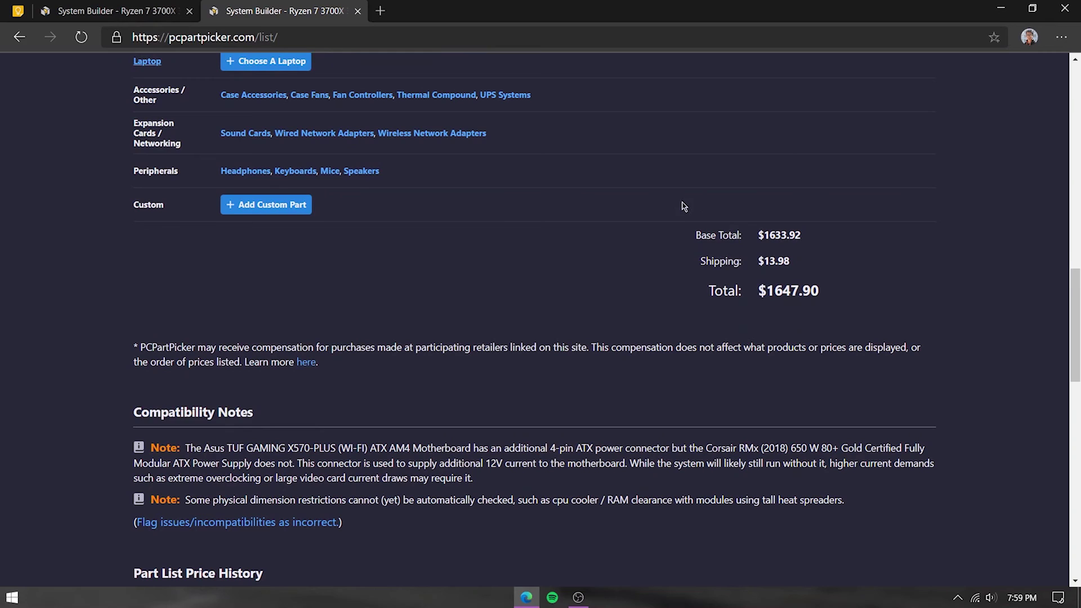
pyautogui.moveTo(684, 208); pyautogui.dragTo(909, 377)
pyautogui.click(876, 291)
# Read the compatibility notes for the build, following the notes link in the compatibility banner.
pyautogui.scroll(-3, 876, 291)
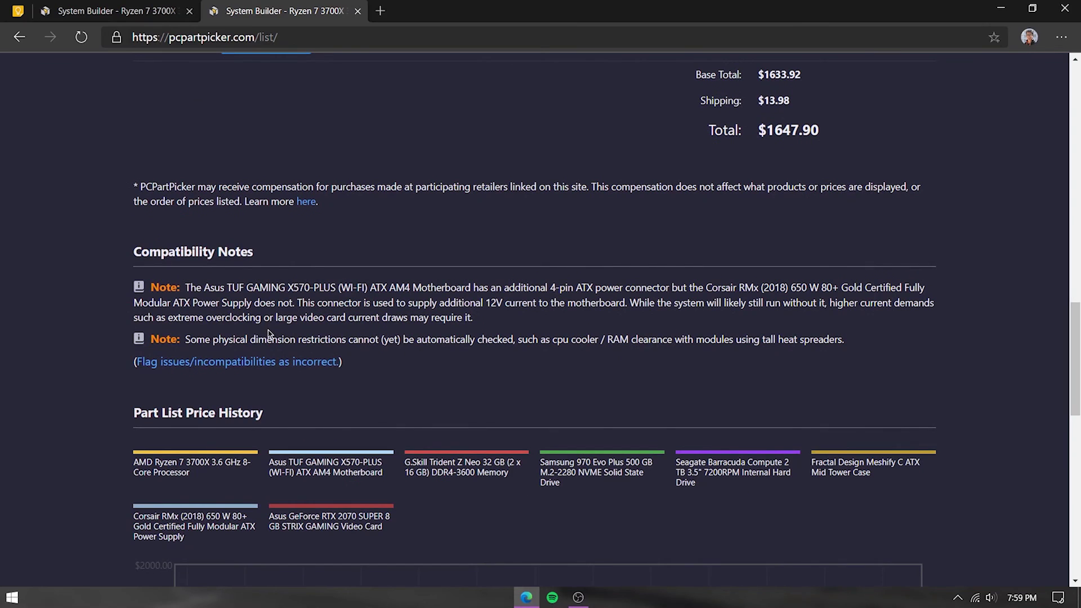
pyautogui.scroll(15, 225, 326)
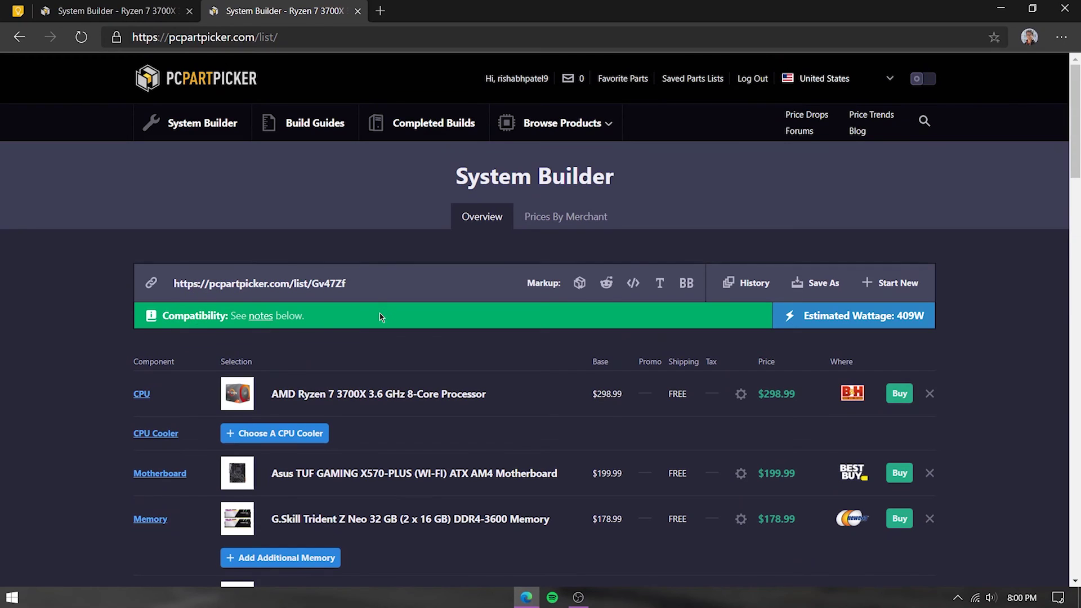
pyautogui.click(260, 317)
pyautogui.scroll(1, 263, 336)
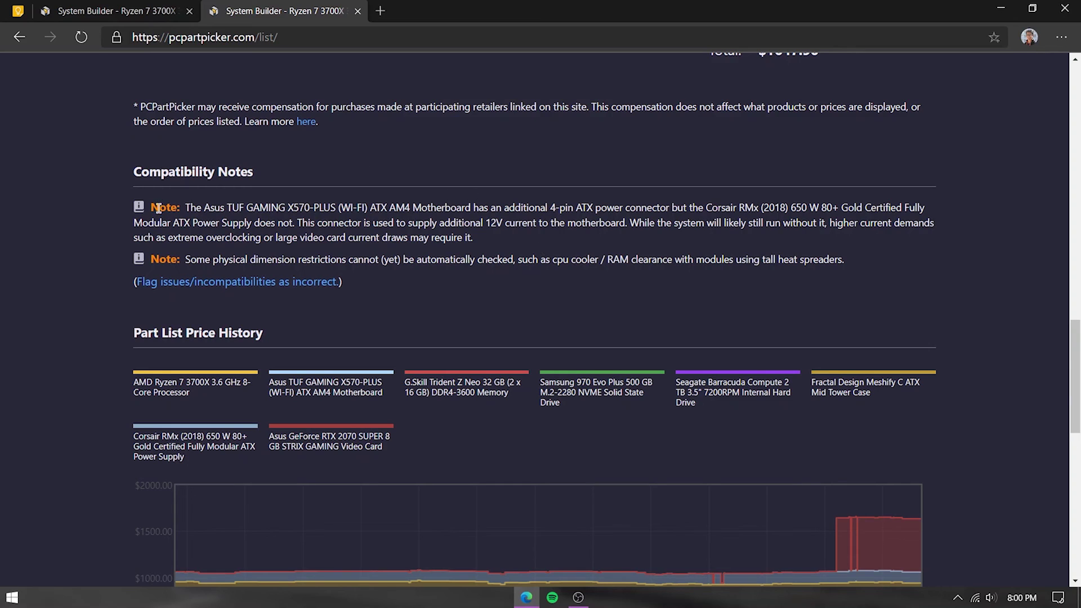
# Select the part list's shareable link at the head of the System Builder and minimize the browser window.
pyautogui.scroll(15, 554, 407)
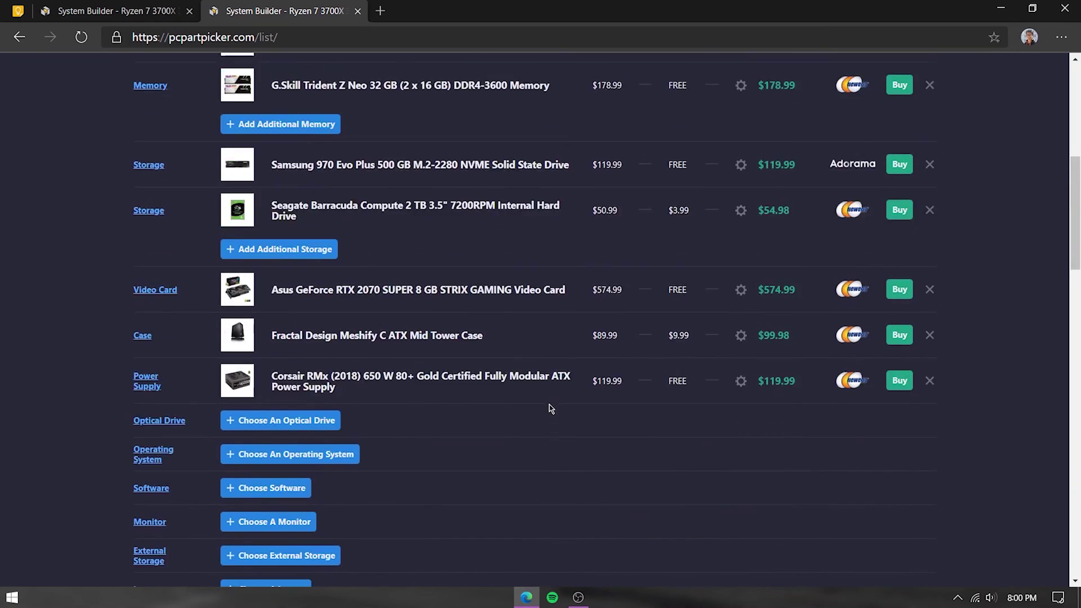
pyautogui.click(285, 282)
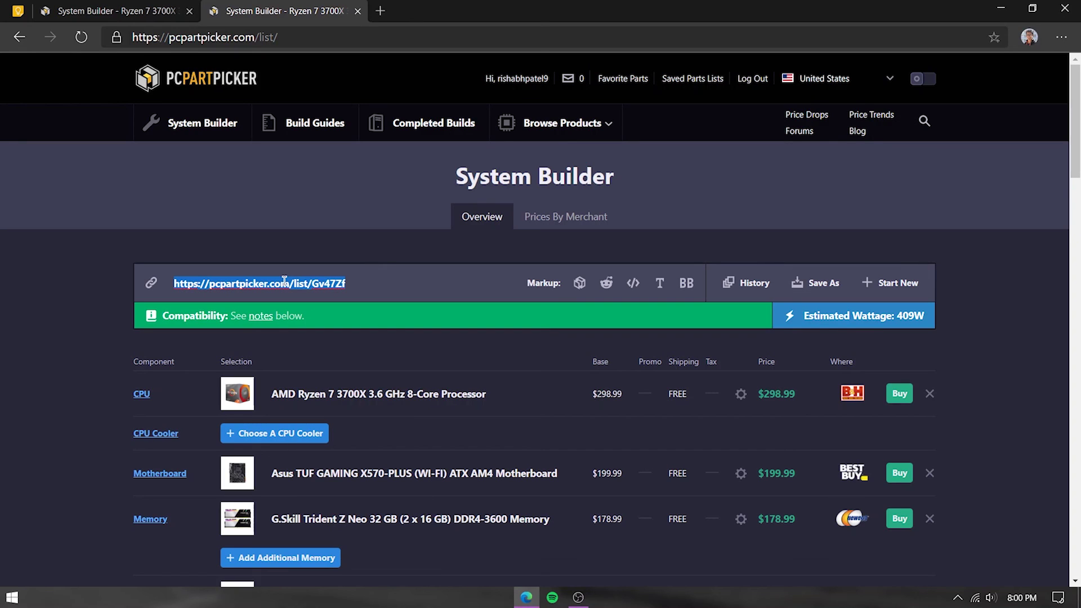
pyautogui.click(526, 597)
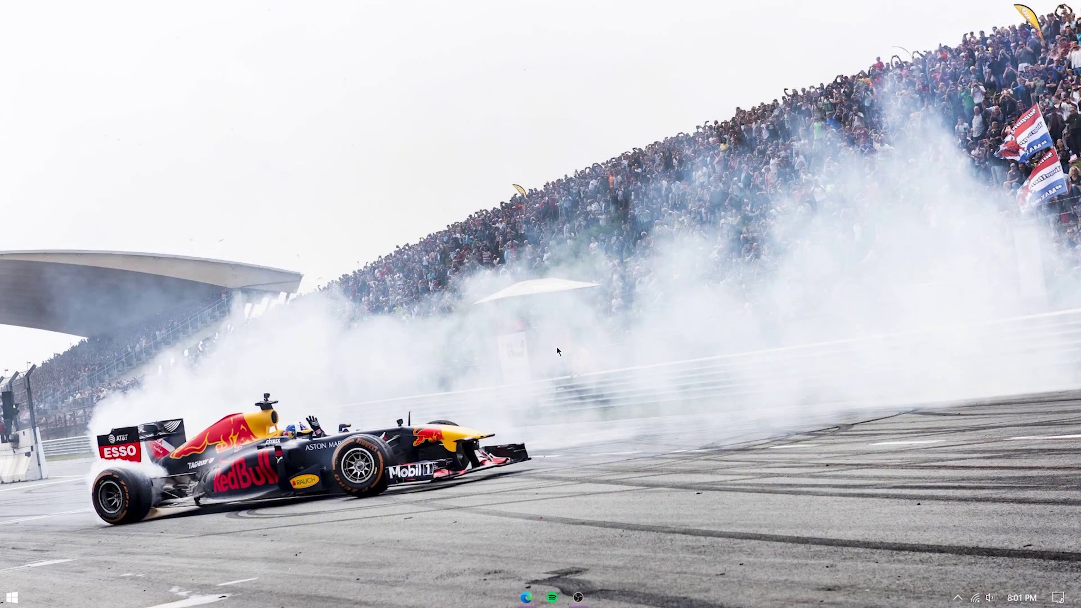